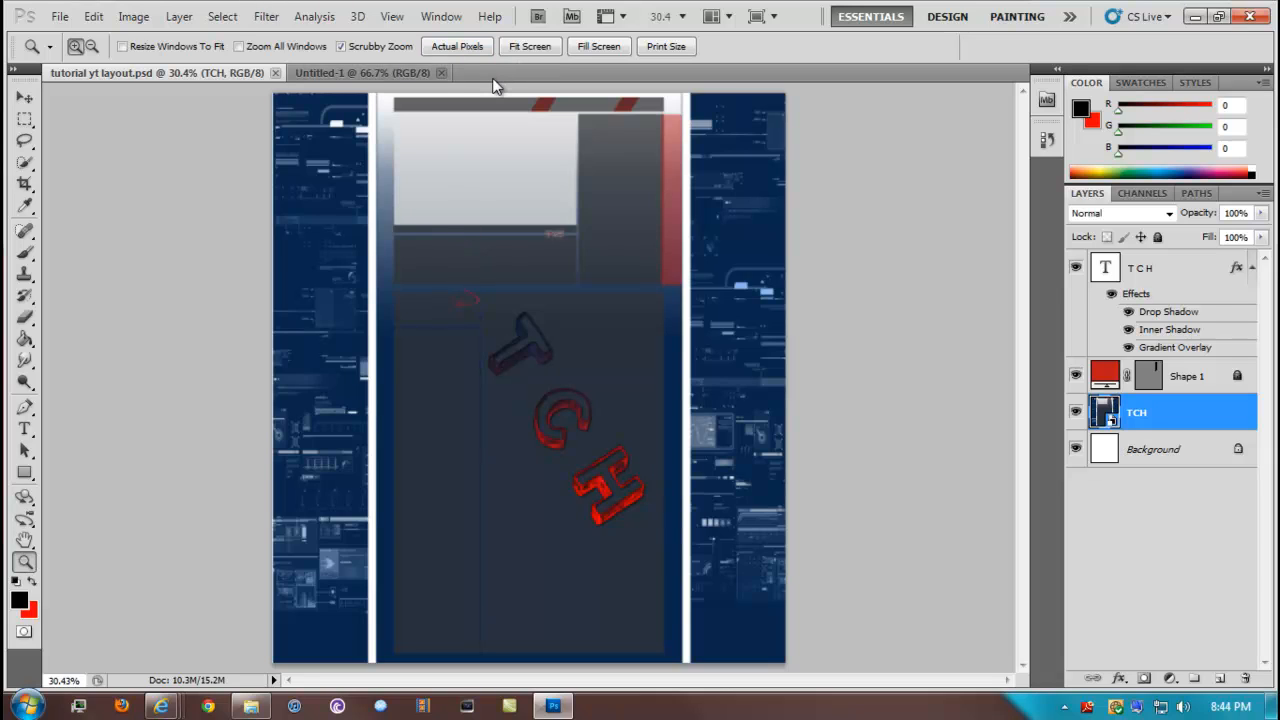
Step: Open the file main new 2011.psd from the YOUTUBE folder
left_click(56, 16)
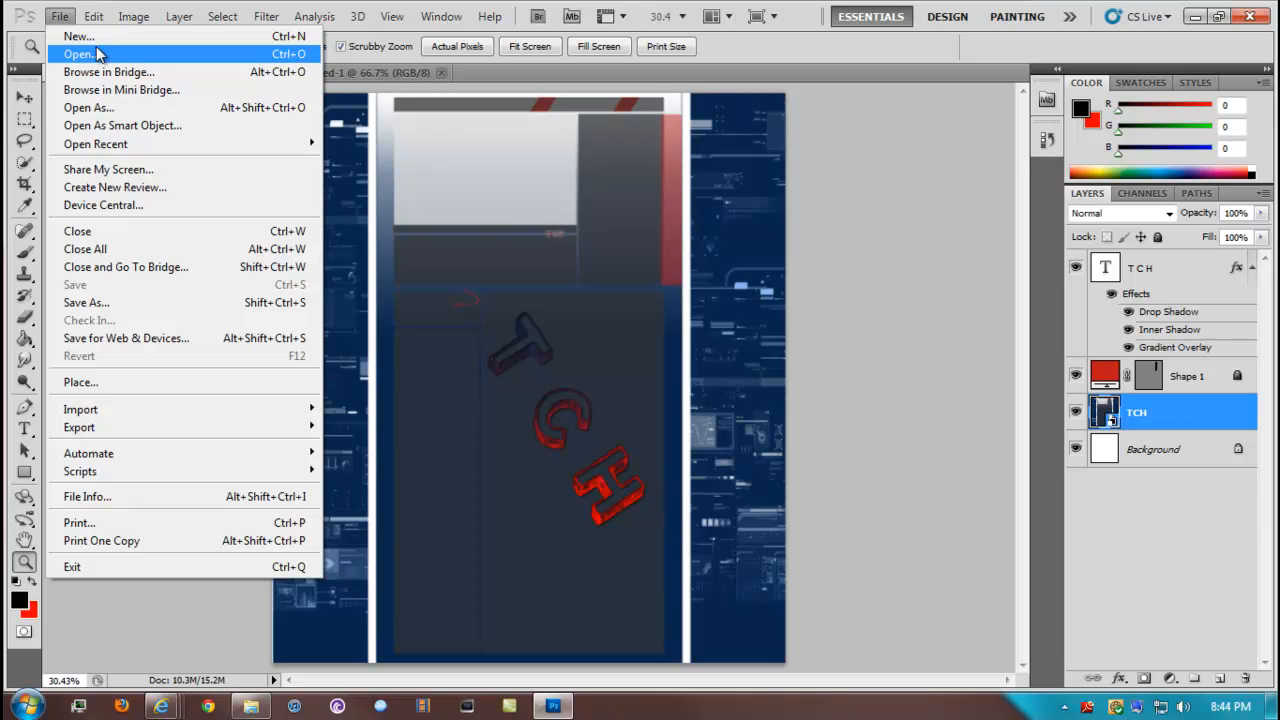
left_click(155, 56)
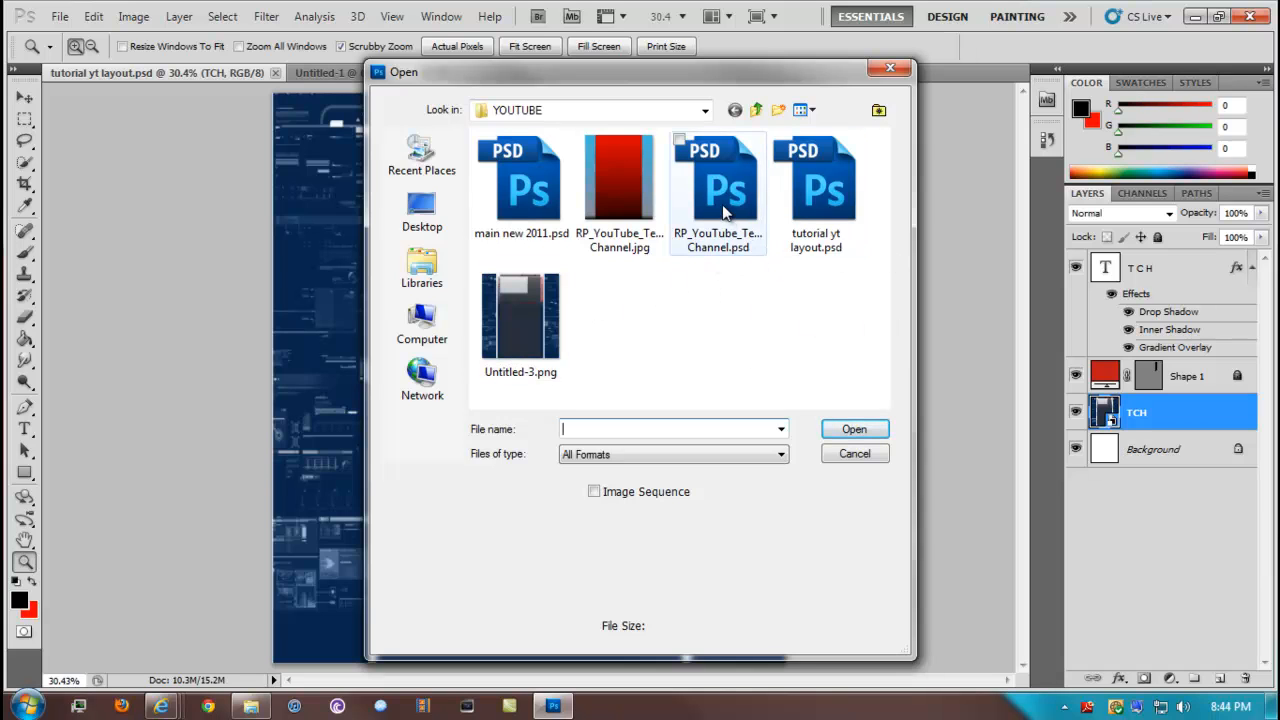
double_click(480, 196)
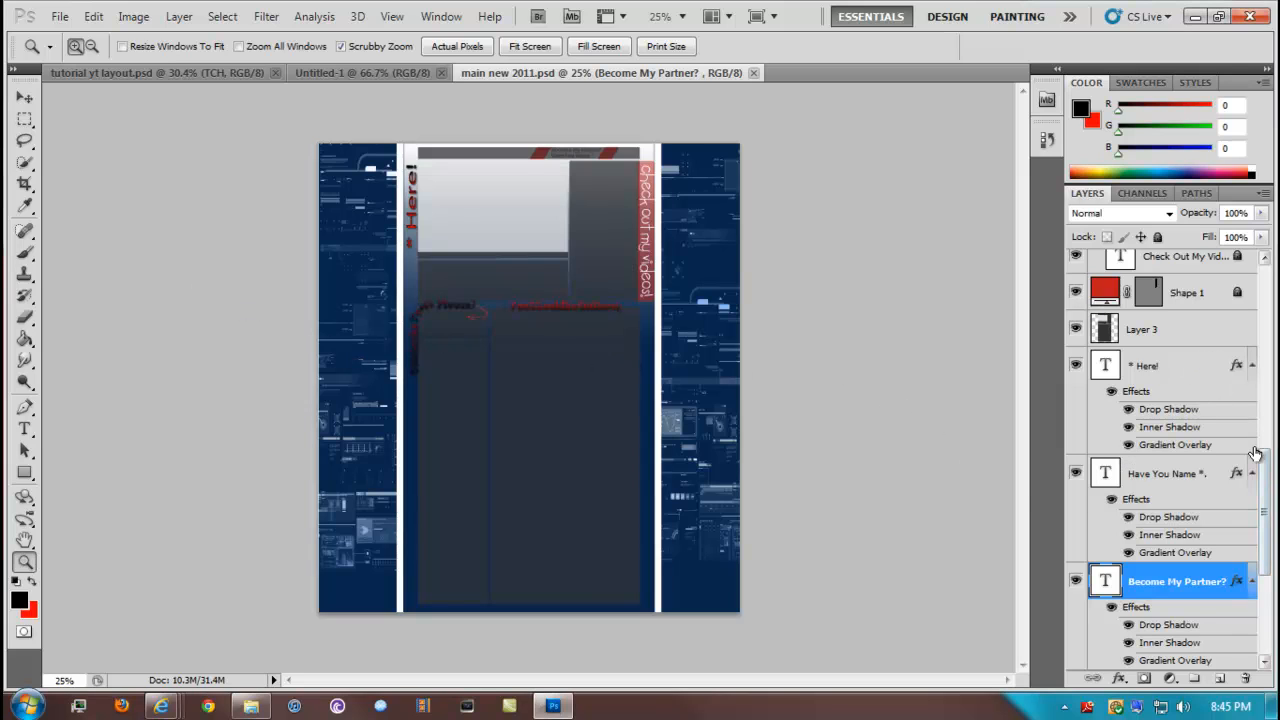
Step: Unlock the text layers in the text group, including SubScribe, YouShouldBeOnHere and Check Out My Videos!
scroll(1260, 430, "up", 10)
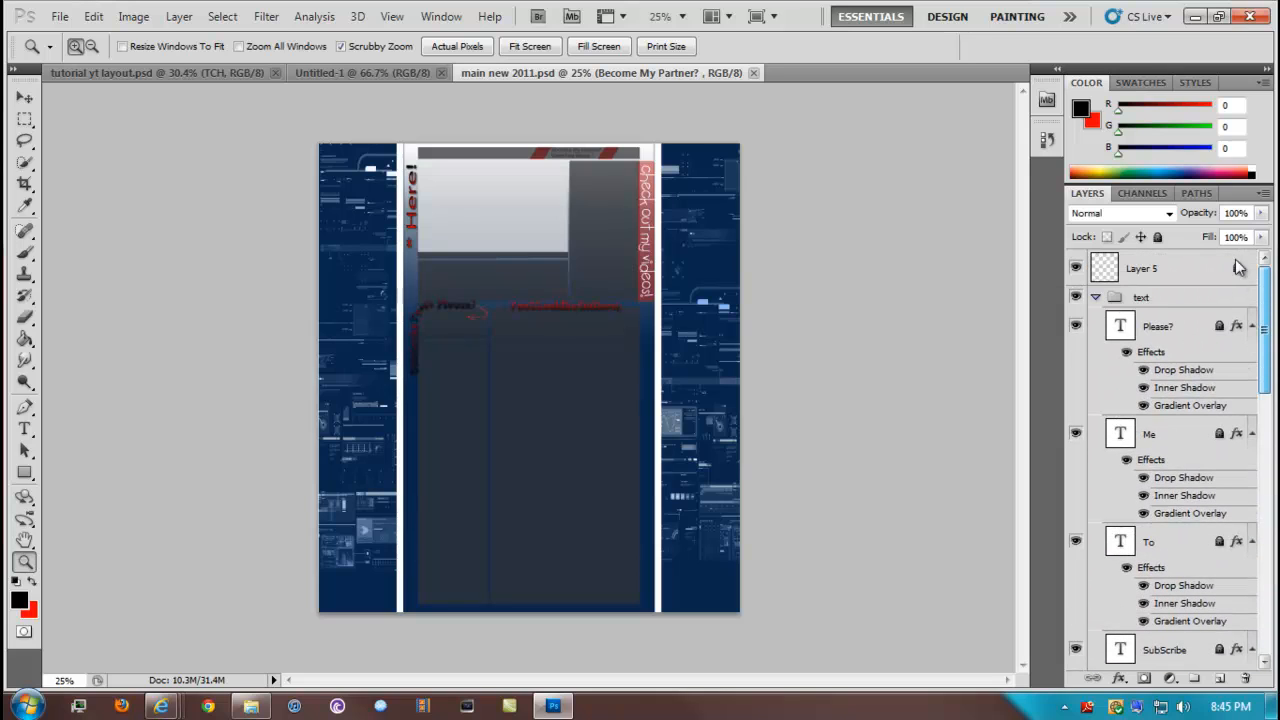
left_click(1192, 328)
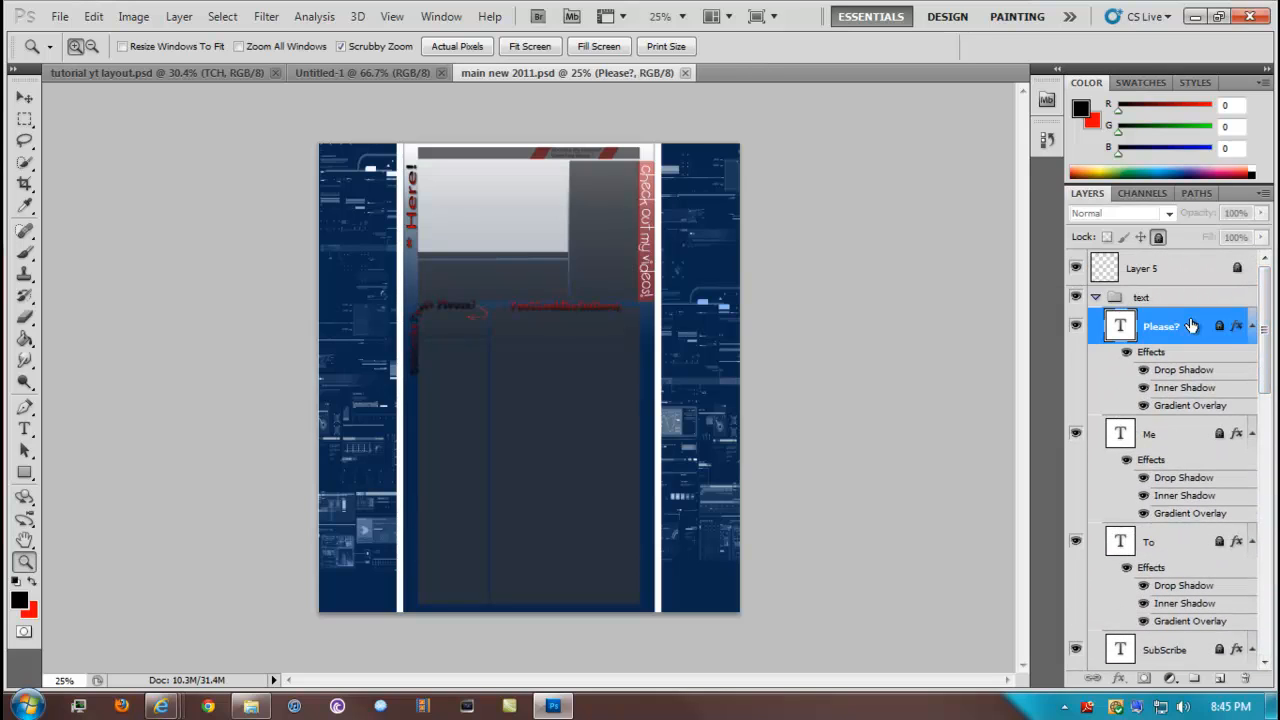
scroll(1205, 430, "down", 6)
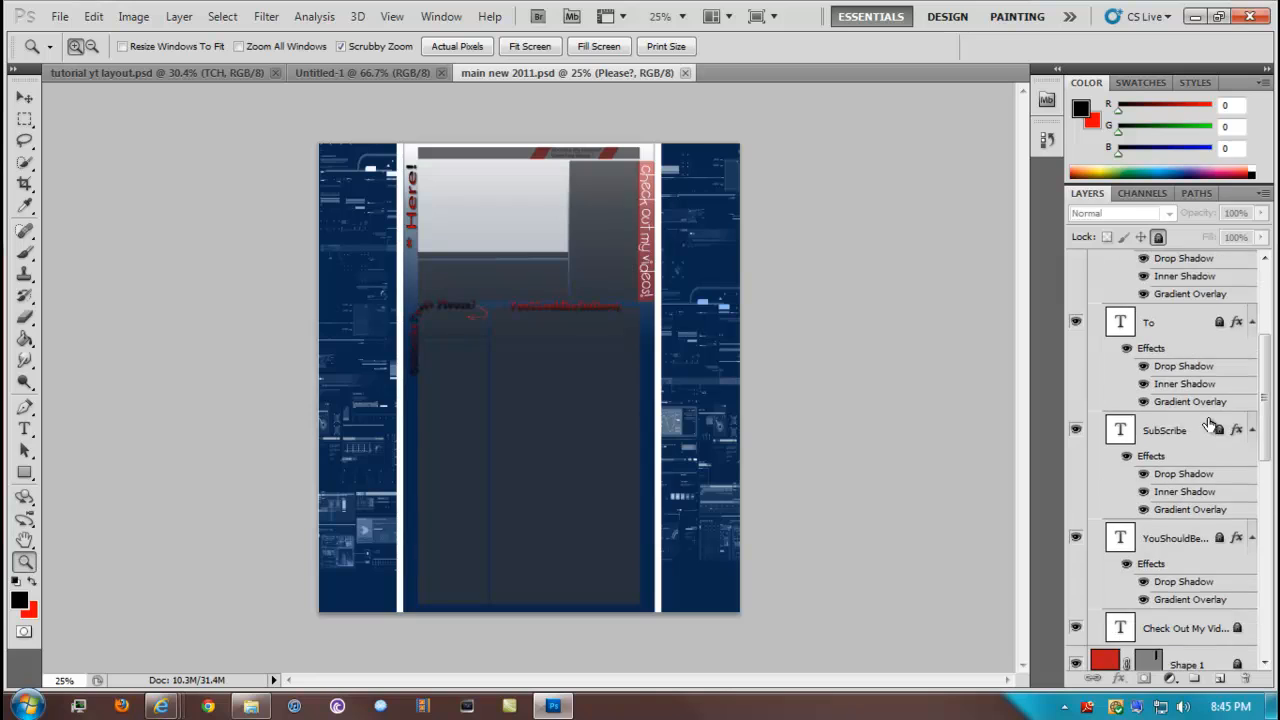
scroll(1206, 440, "down", 2)
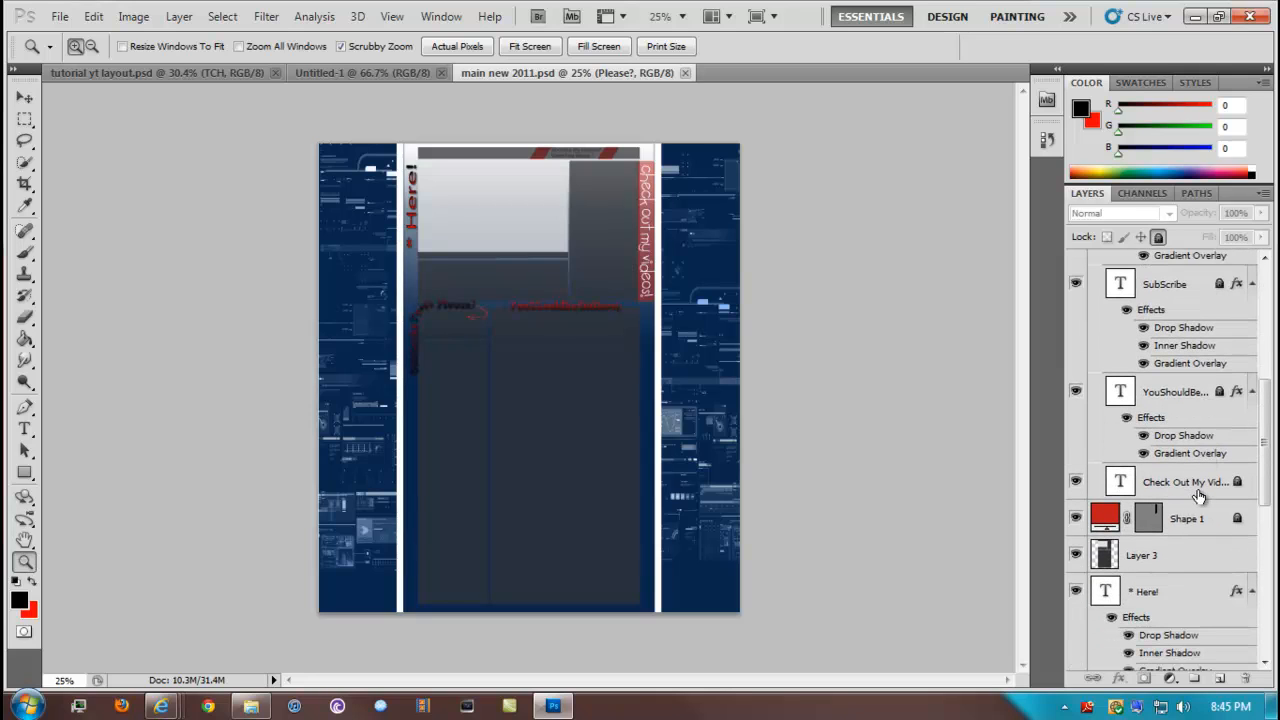
left_click(1198, 490, "shift")
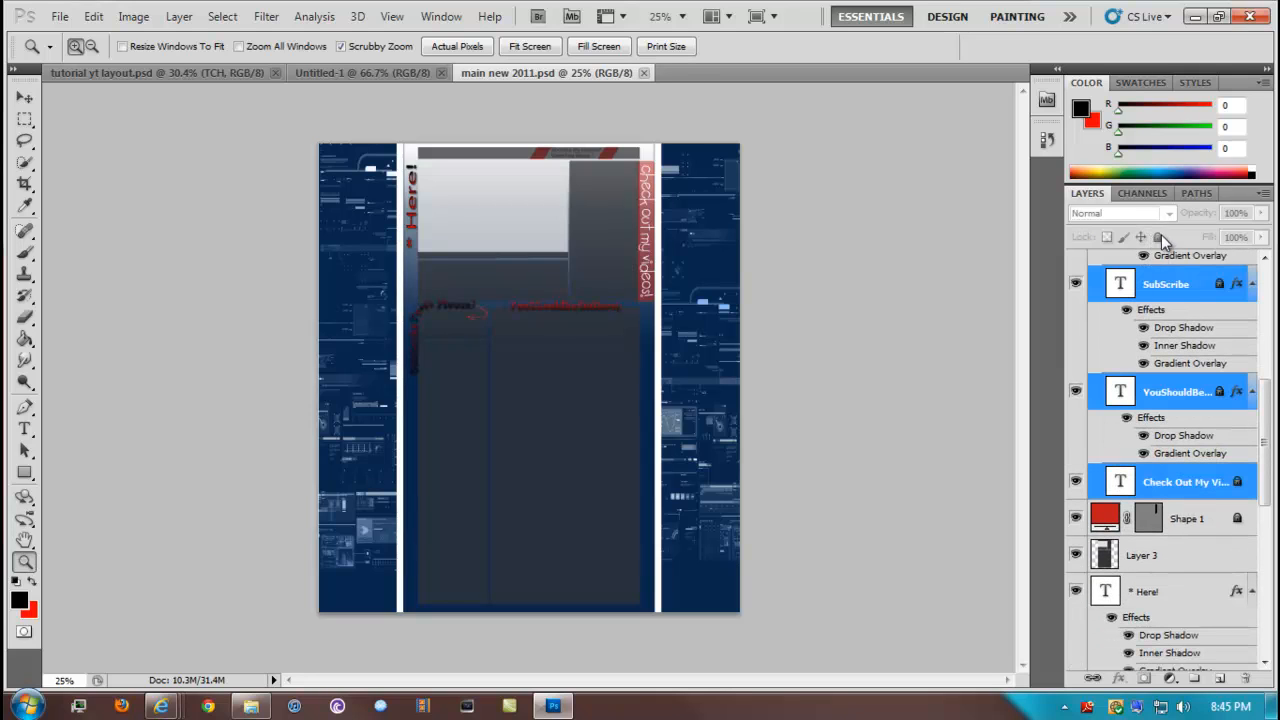
left_click(1171, 292)
left_click(1170, 400)
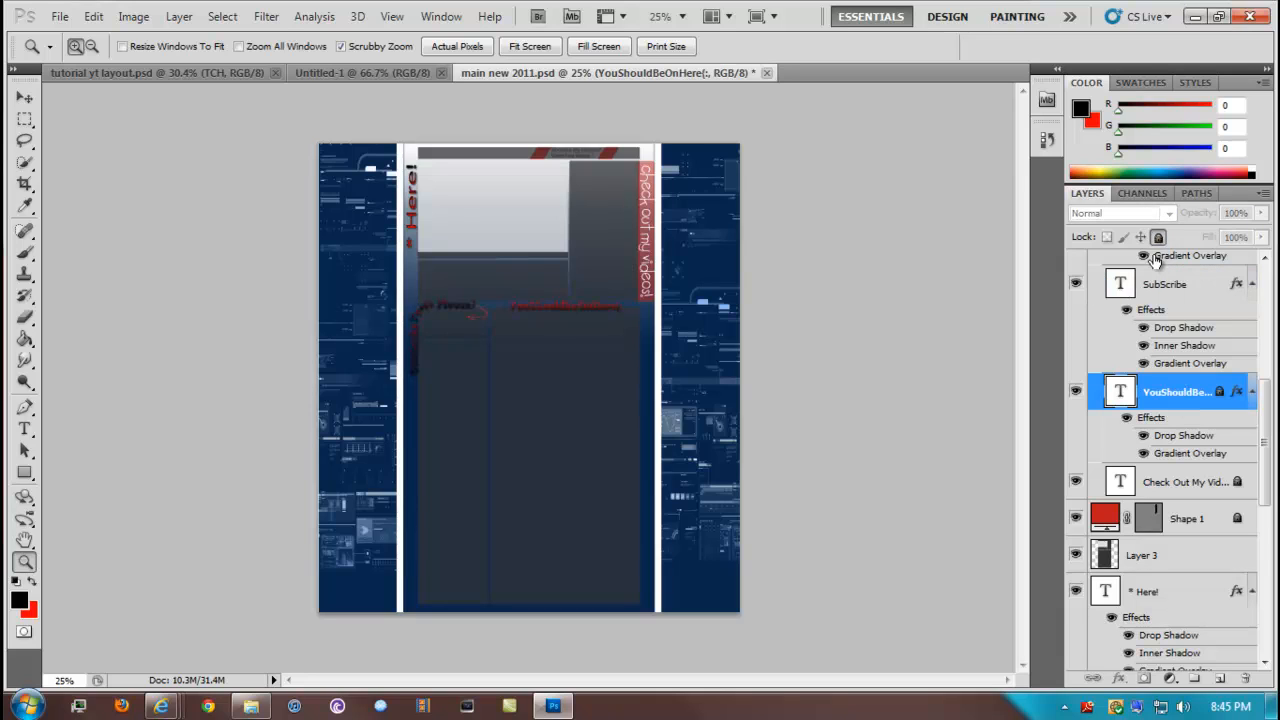
left_click(1164, 486)
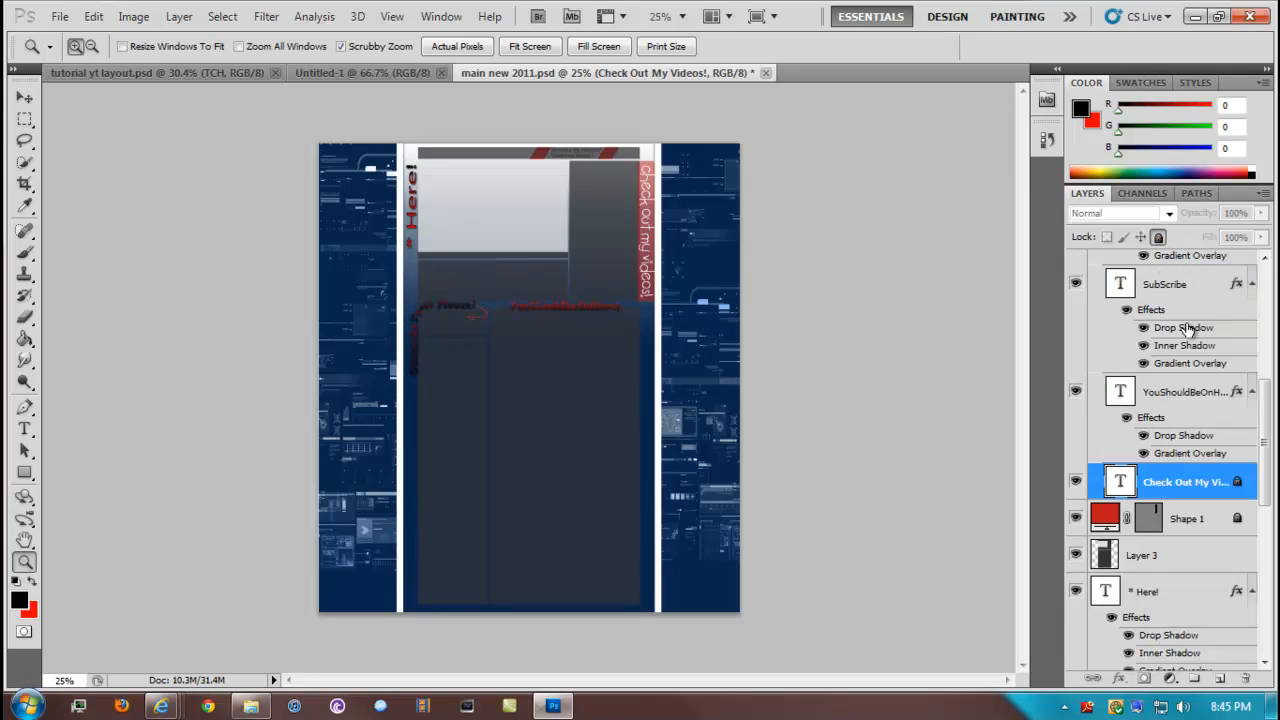
left_click(1158, 237)
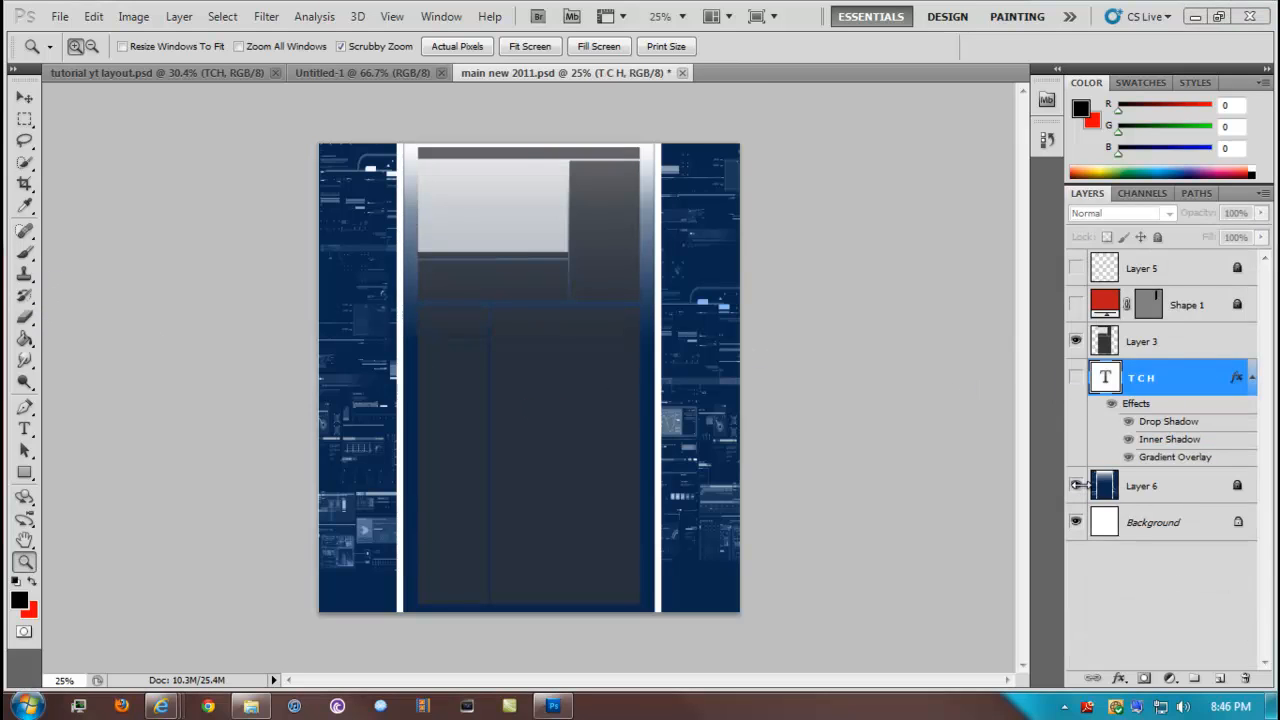
Step: Hide Layer 6, the blue patterned background, leaving the grey layout boxes on the white background
left_click(1076, 487)
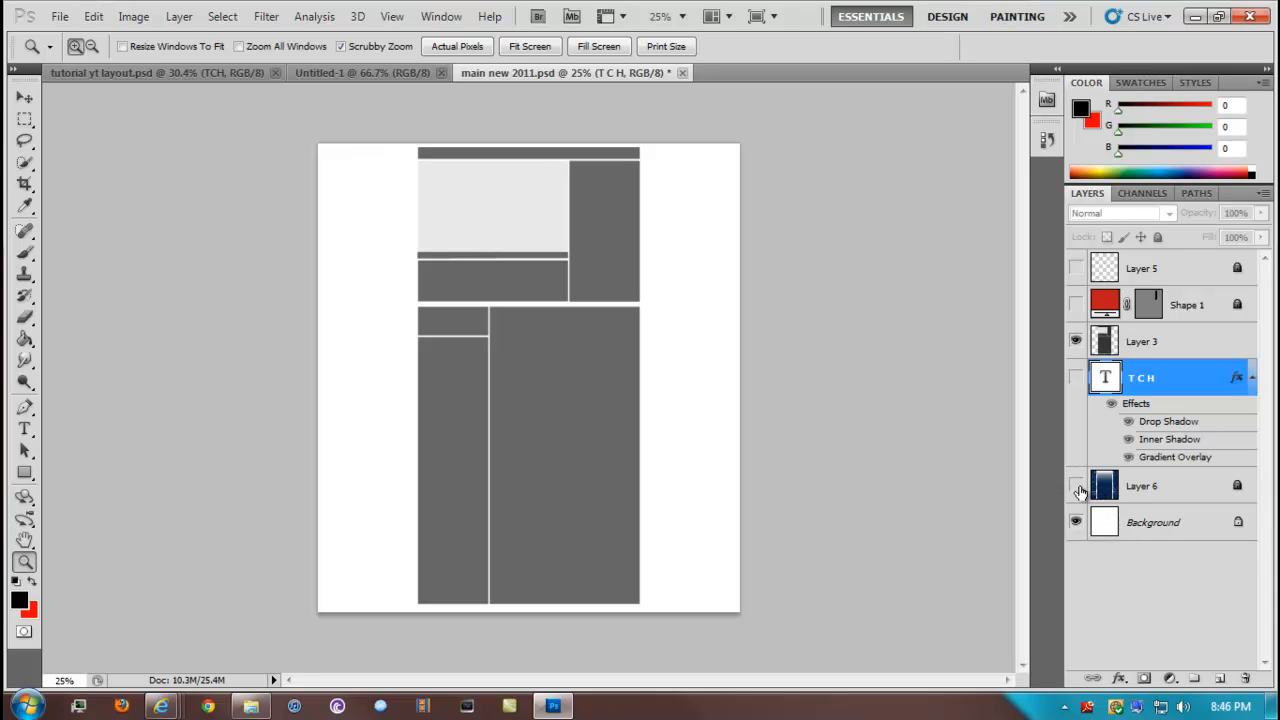
left_click(1075, 487)
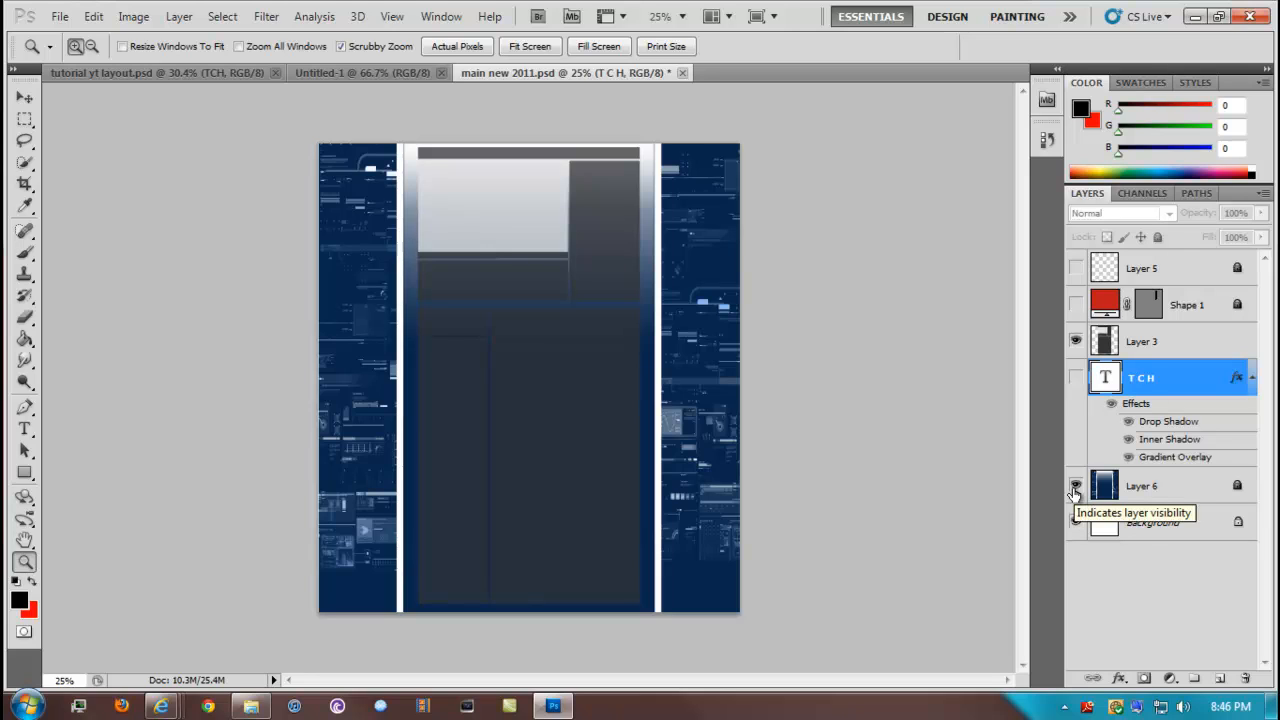
left_click(1075, 487)
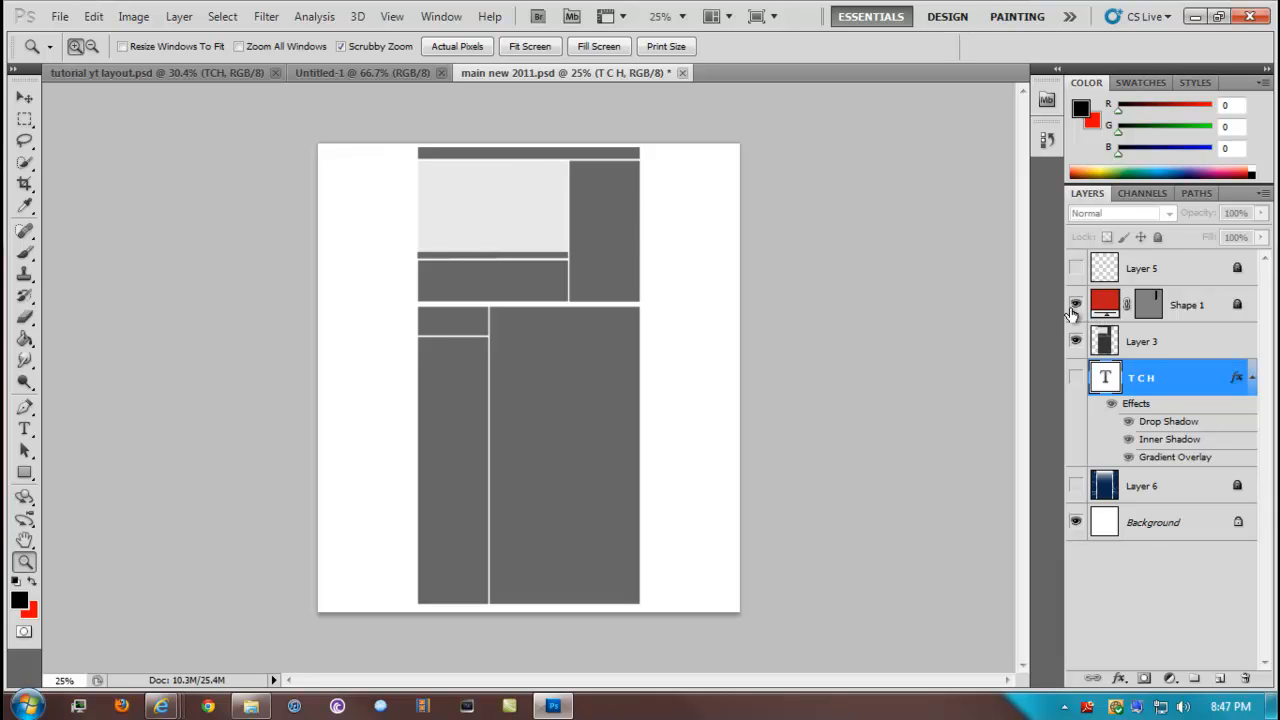
Step: Show Shape 1, examine the red strip beside the tall grey box up close, and hide it again
left_click(1076, 306)
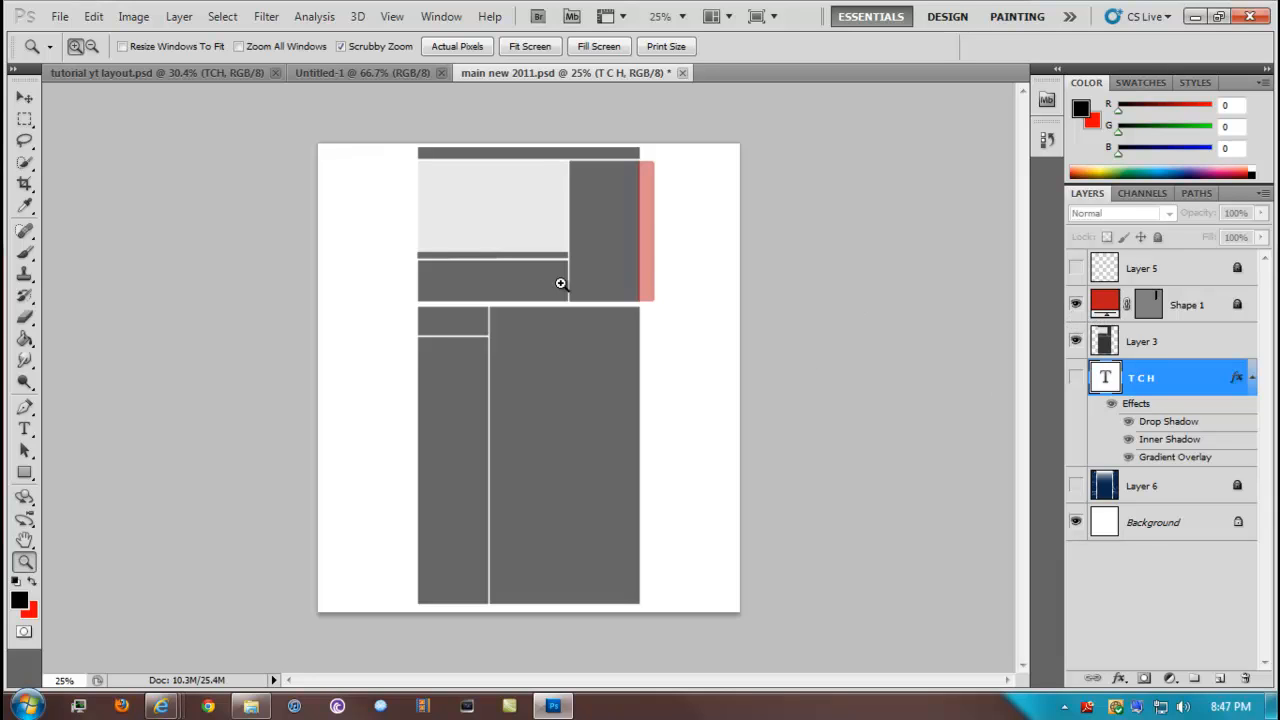
left_click(652, 222)
left_click(661, 186)
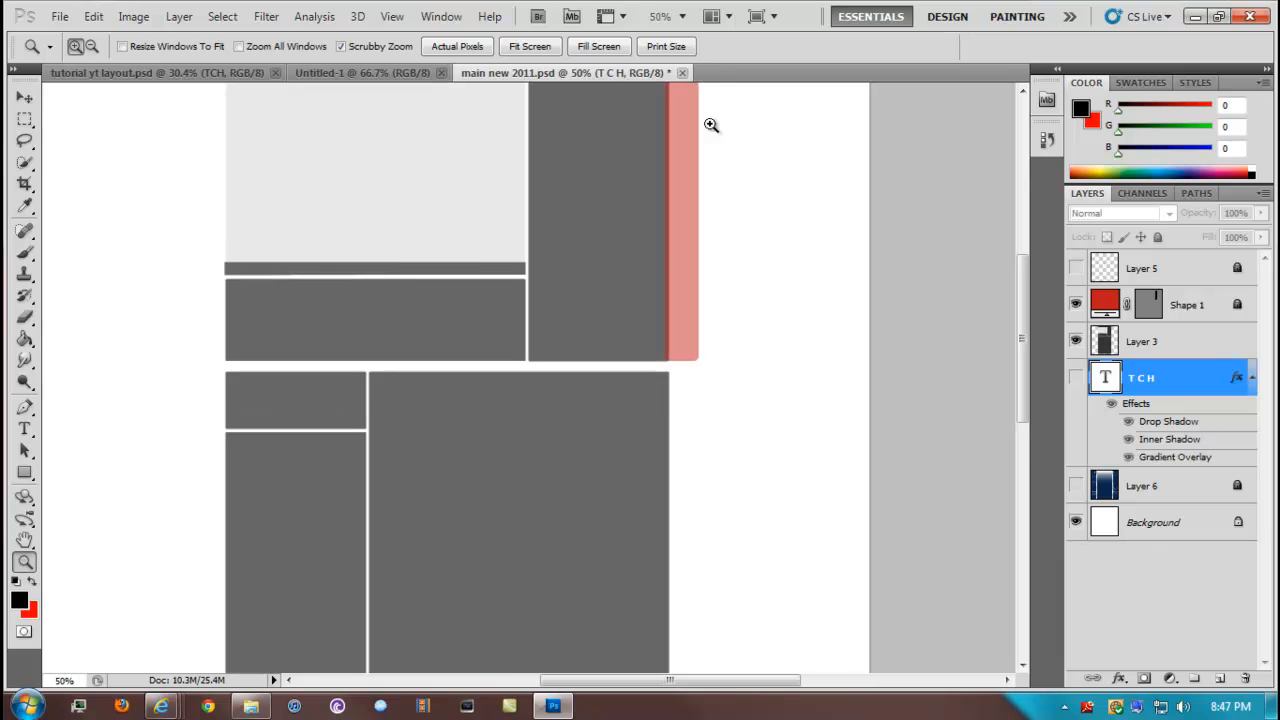
left_click_drag(640, 221, 712, 265)
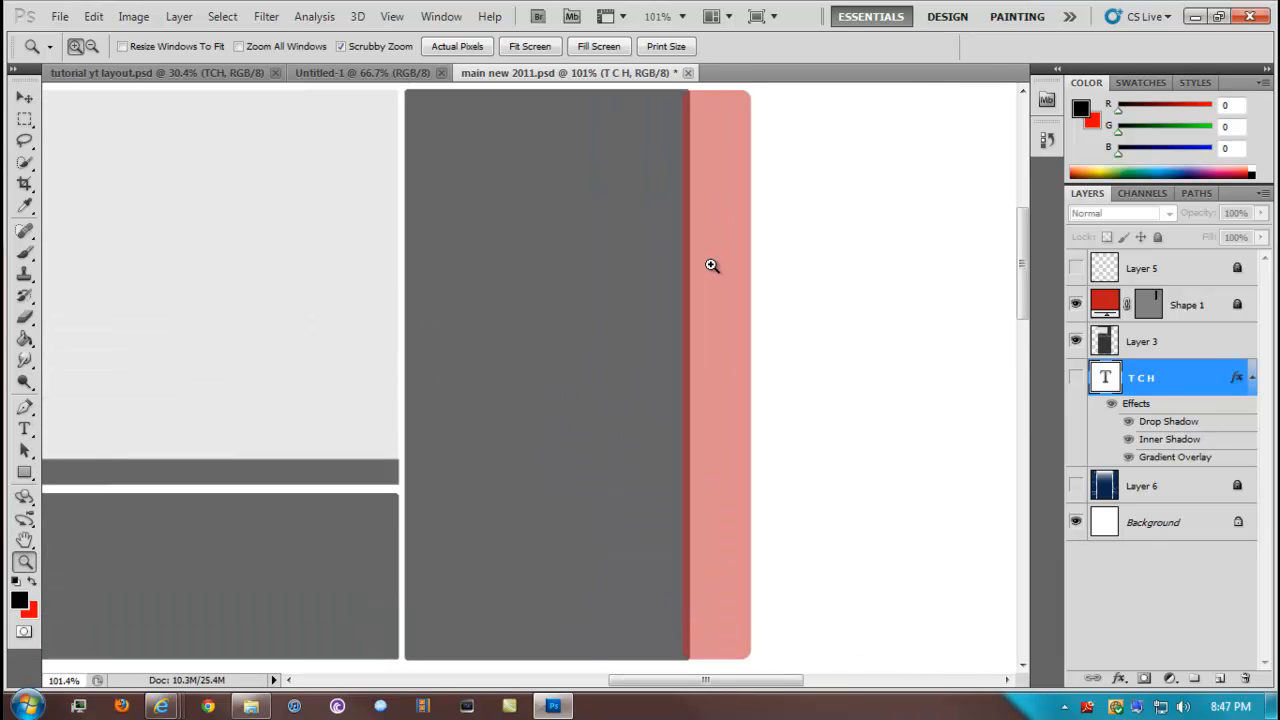
left_click(1075, 304)
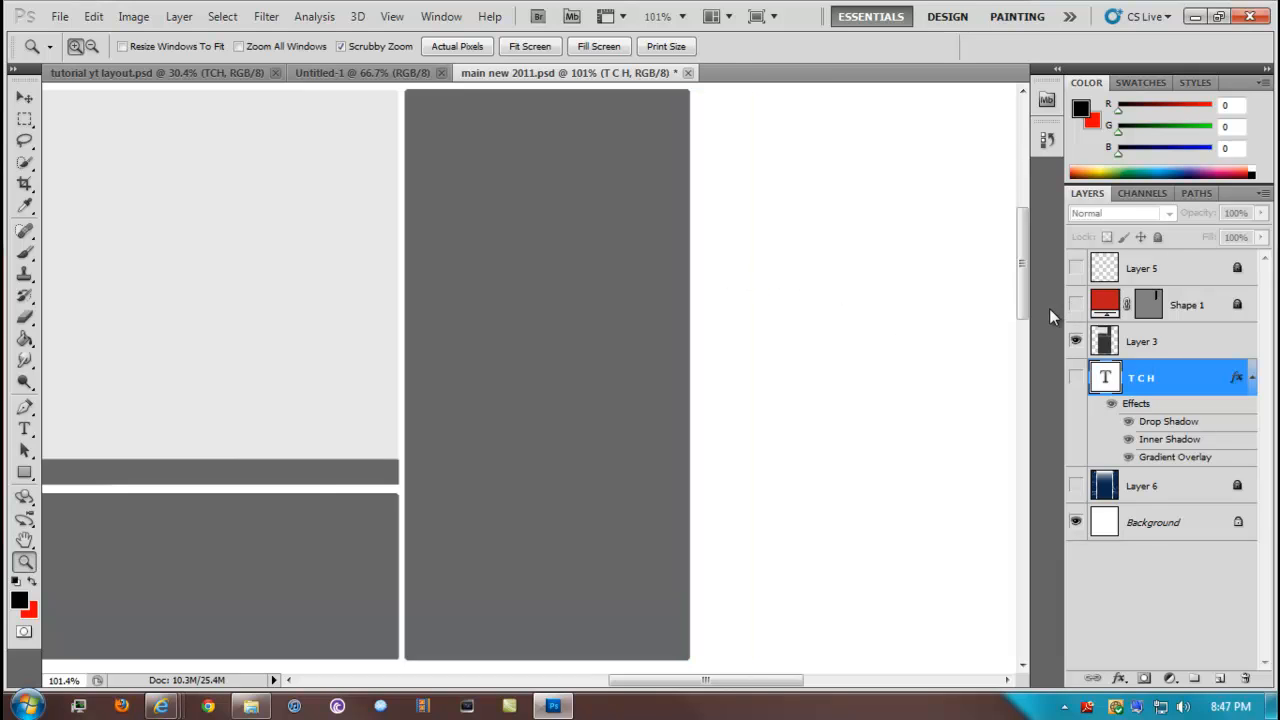
Step: Draw a vertical red rounded rectangle with a 10 px radius, overlapping the right edge of the tall grey box
left_click(25, 473)
right_click(25, 474)
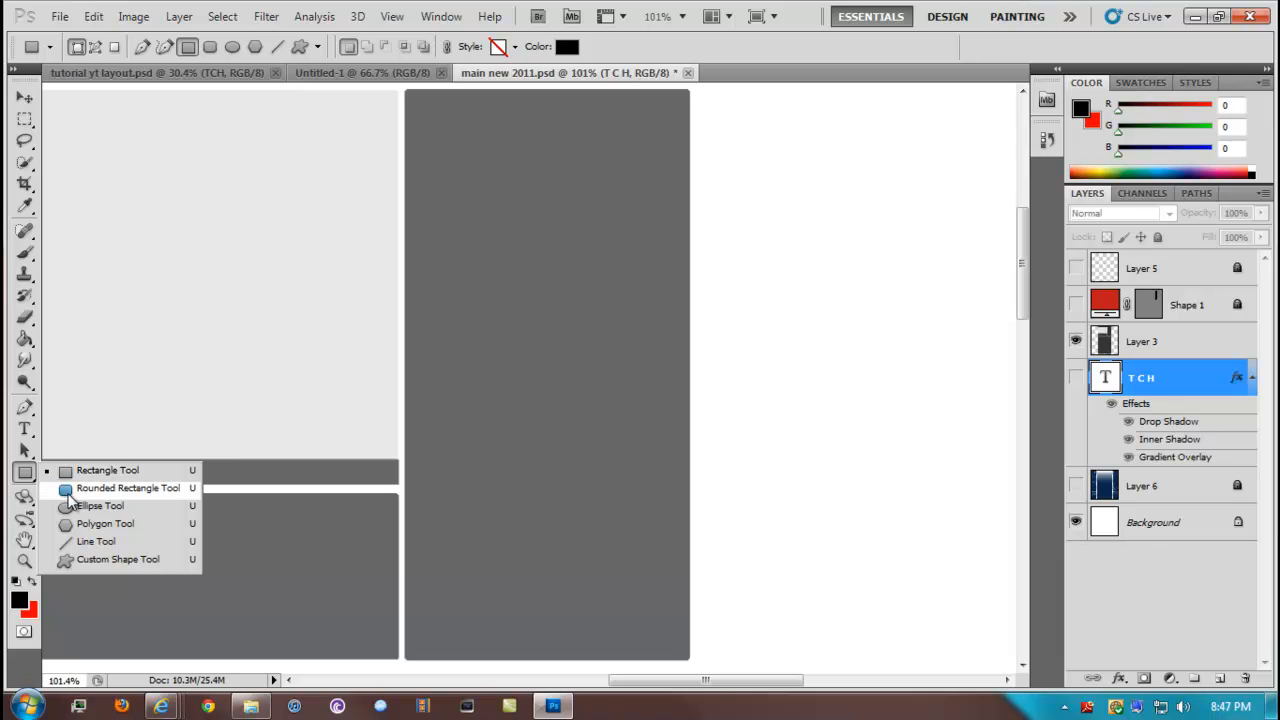
left_click(110, 488)
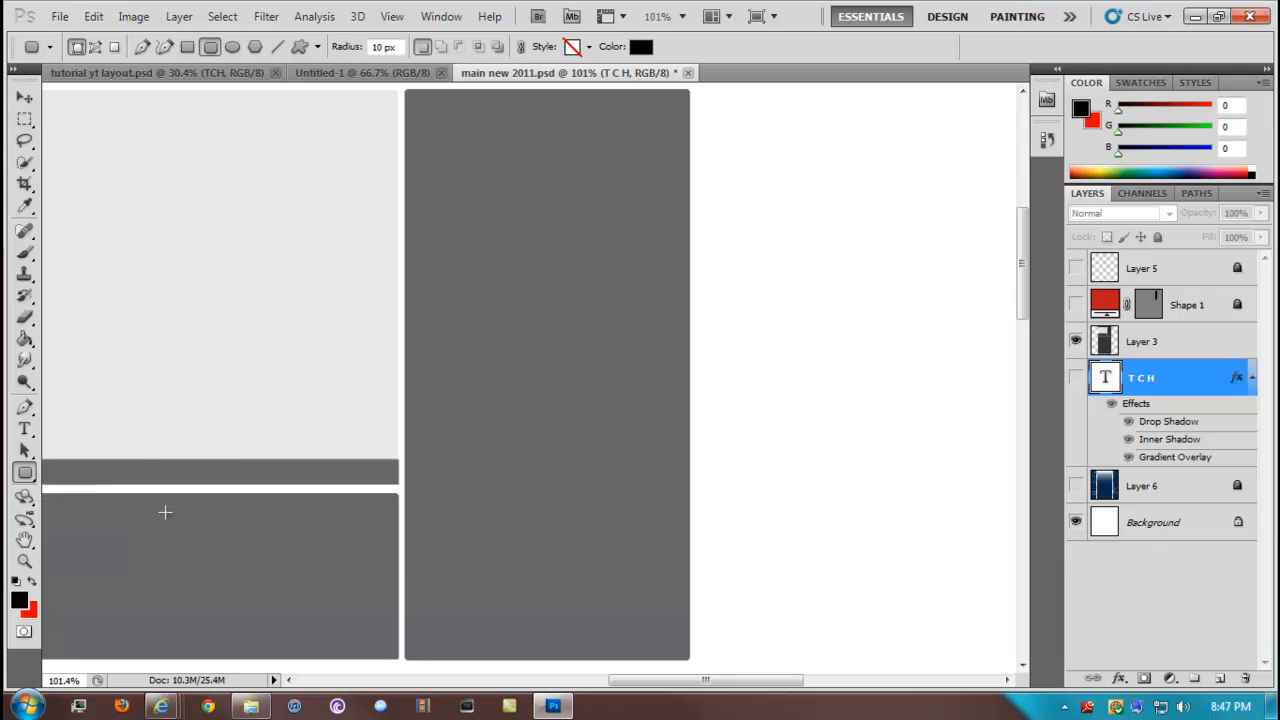
left_click(32, 582)
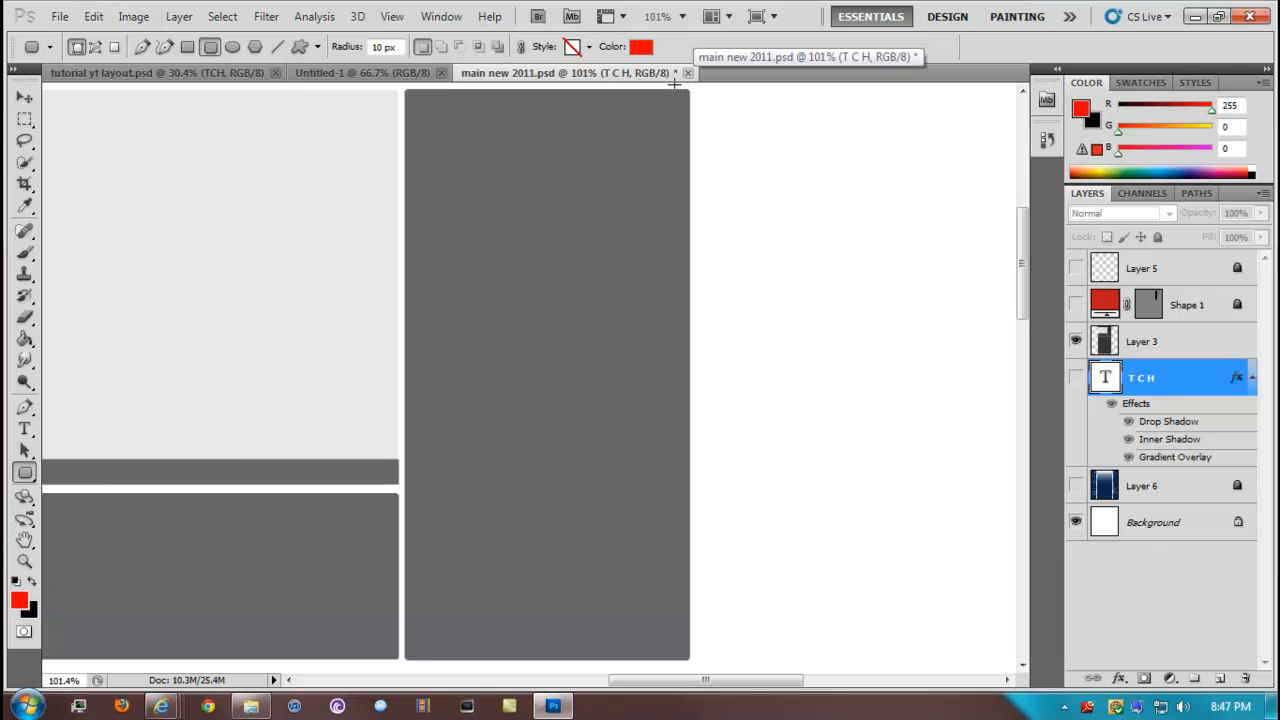
mouse_move(679, 153)
left_mouse_down()
mouse_move(706, 483)
mouse_move(695, 665)
mouse_move(737, 660)
left_mouse_up()
scroll(761, 135, "up", 1)
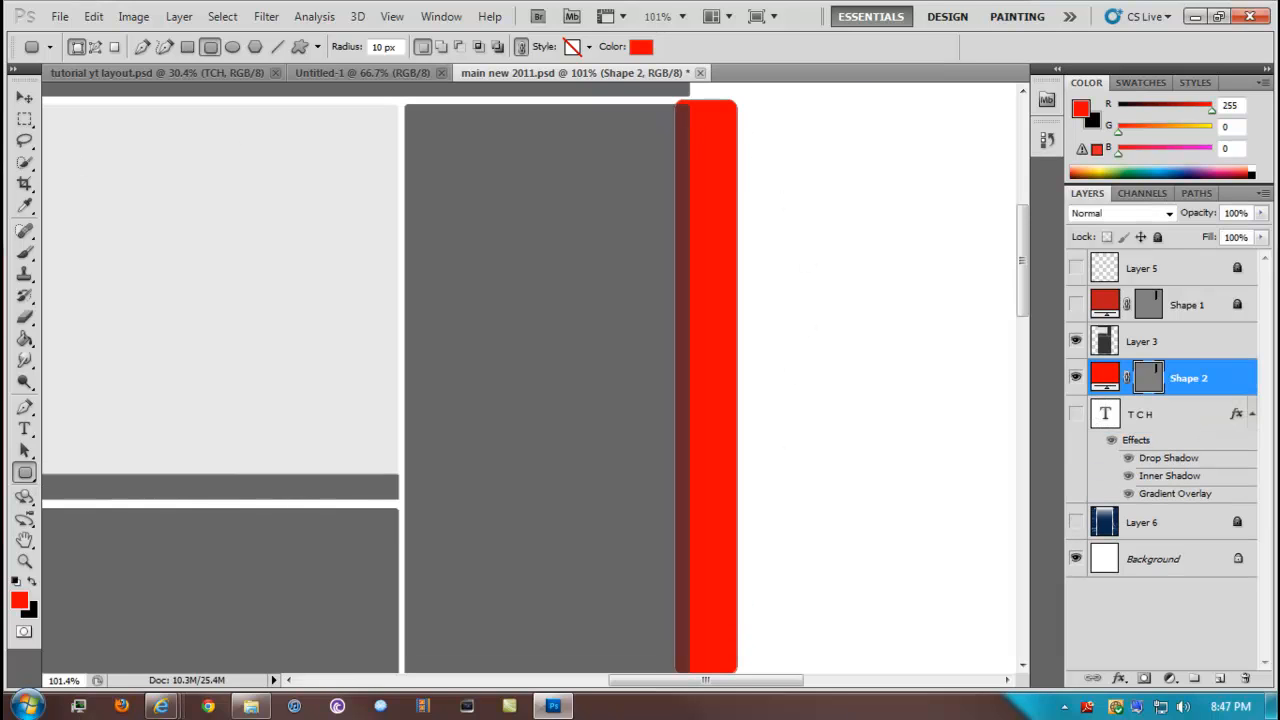
Step: Shrink the red strip from its upper edge to 99.19% height, aligning it with the top of the grey box
left_click(25, 97)
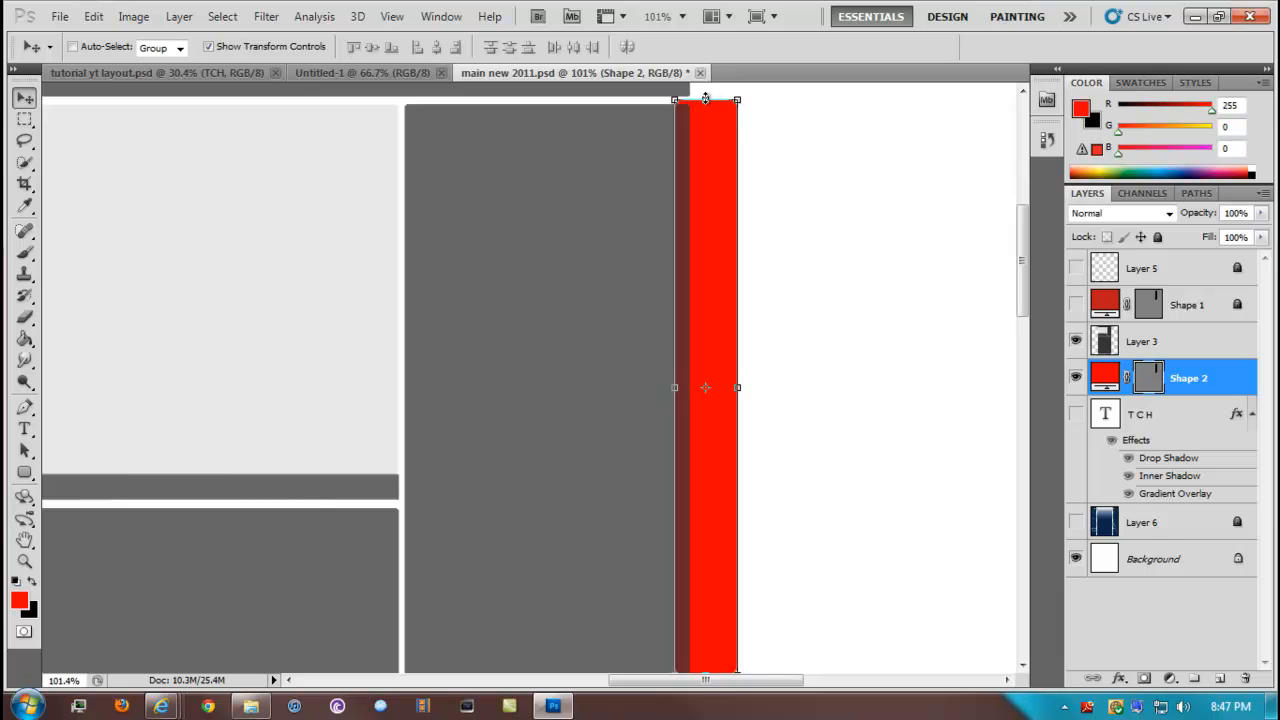
left_click_drag(705, 99, 705, 104)
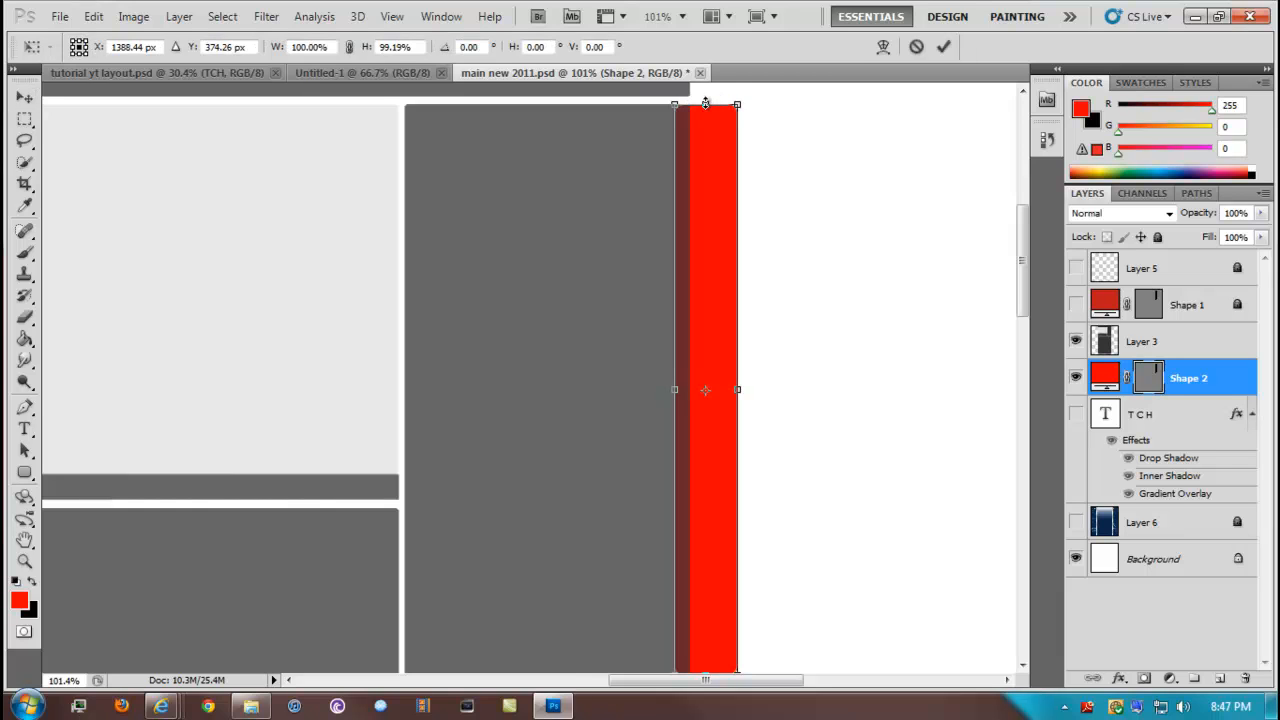
left_click(948, 48)
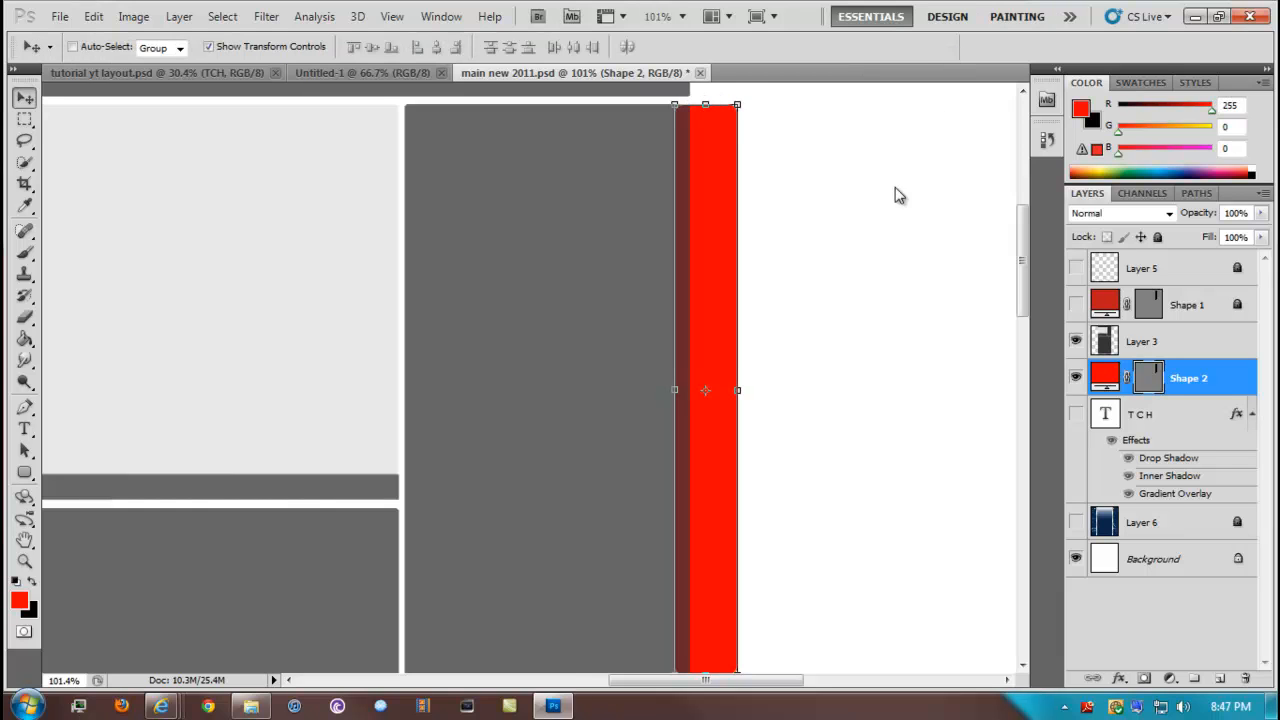
left_click(1163, 625)
scroll(1140, 512, "down", 1)
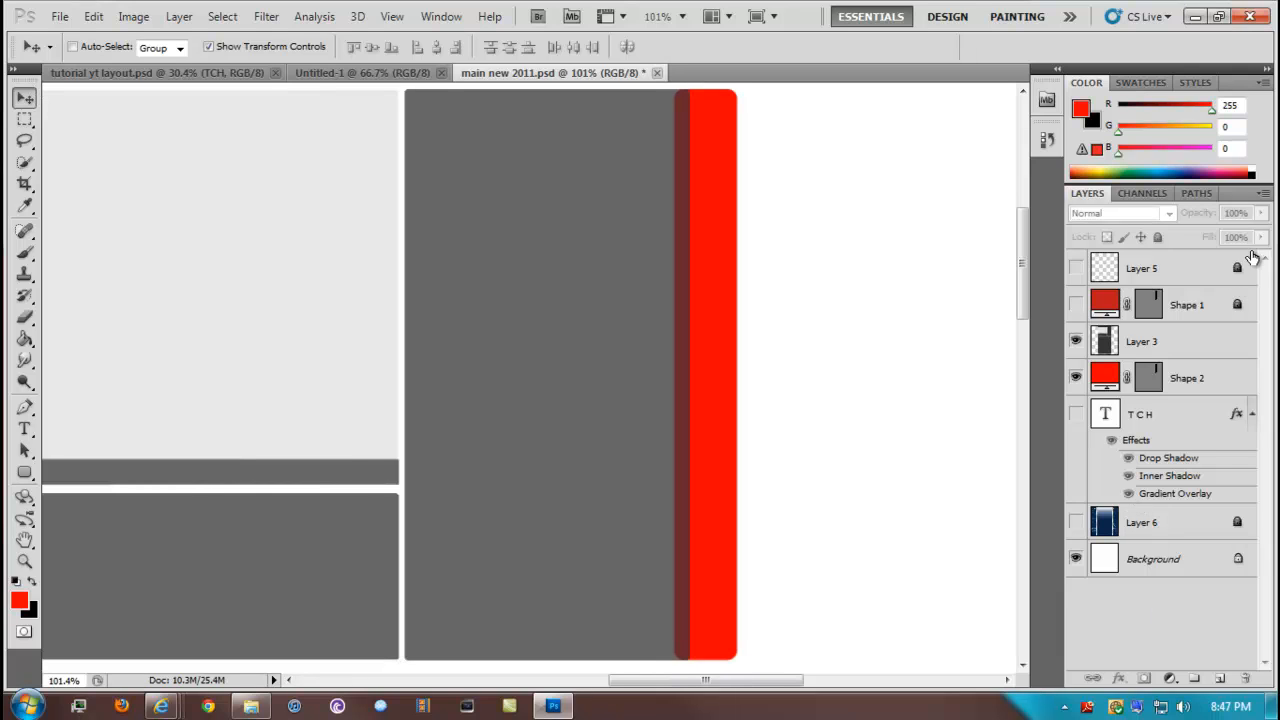
Step: Set the fill of the Shape 2 layer to 70%
left_click(1193, 391)
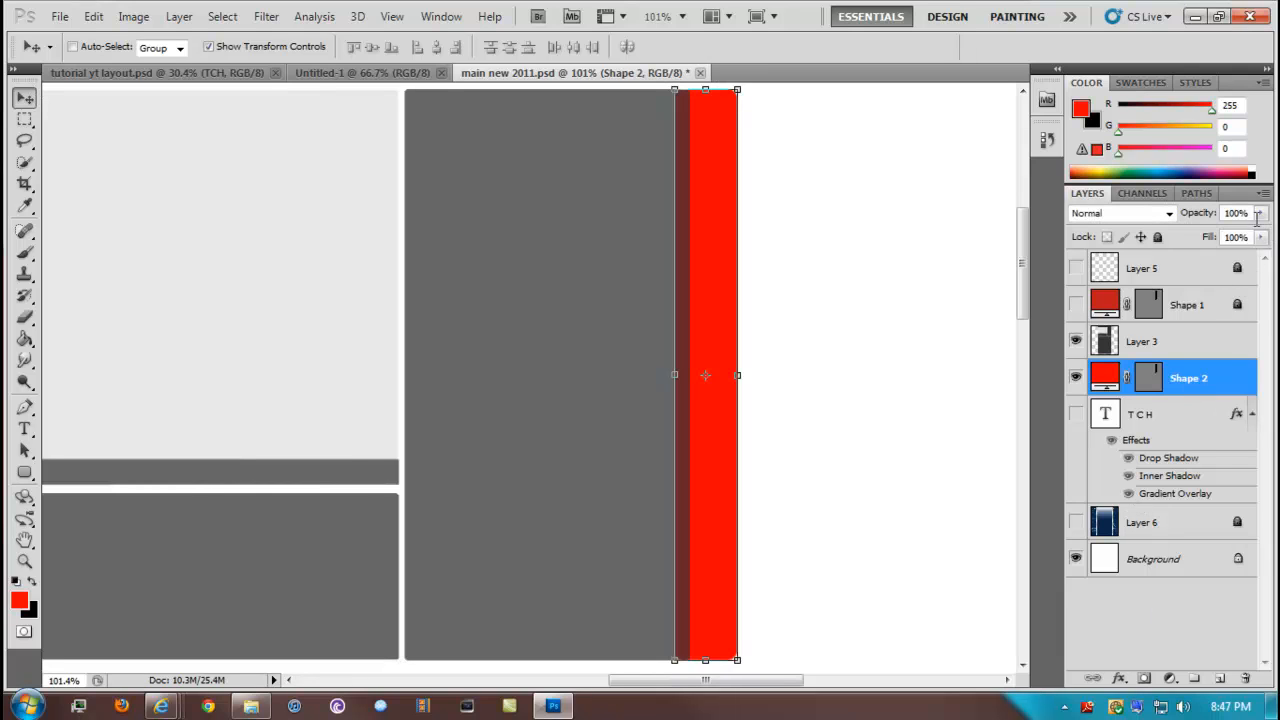
left_click(1261, 238)
mouse_move(1236, 265)
left_mouse_down()
mouse_move(1210, 266)
mouse_move(1236, 268)
left_mouse_up()
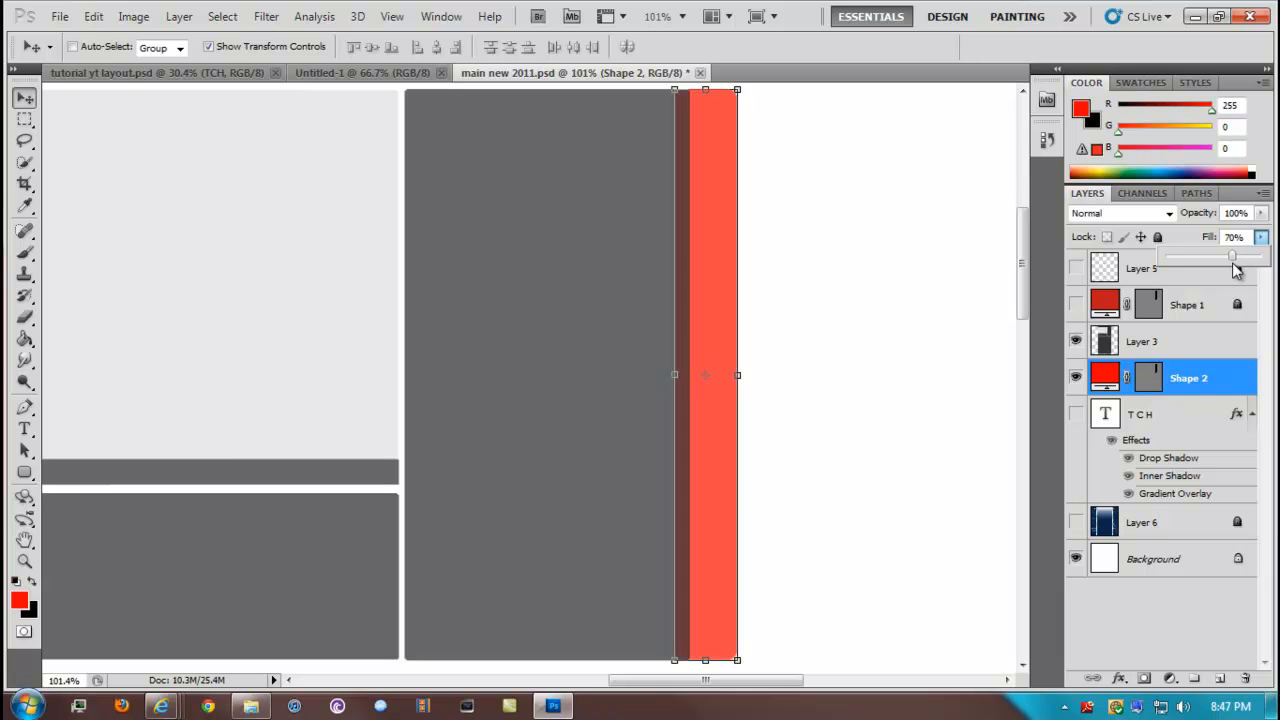
left_click(1158, 615)
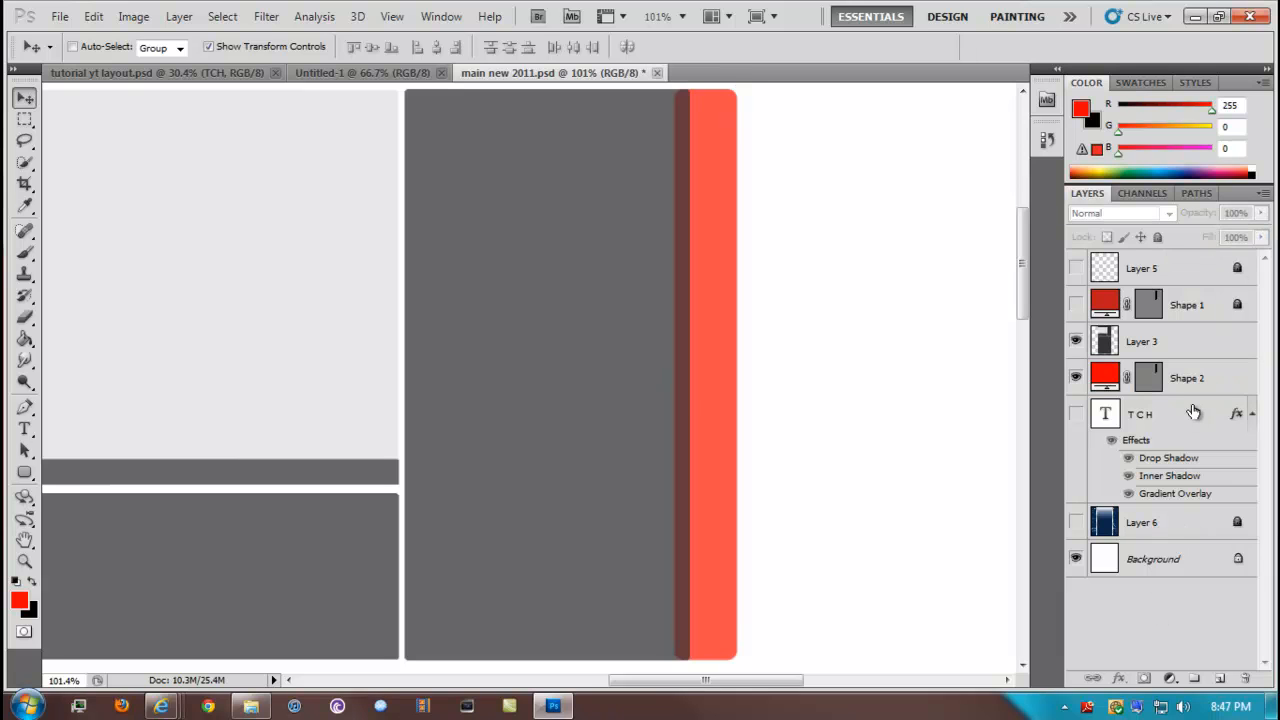
Step: Compare the original Shape 1 strip with Shape 2 by toggling their visibility, leaving only Shape 2 shown
left_click(1077, 305)
left_click(1077, 378)
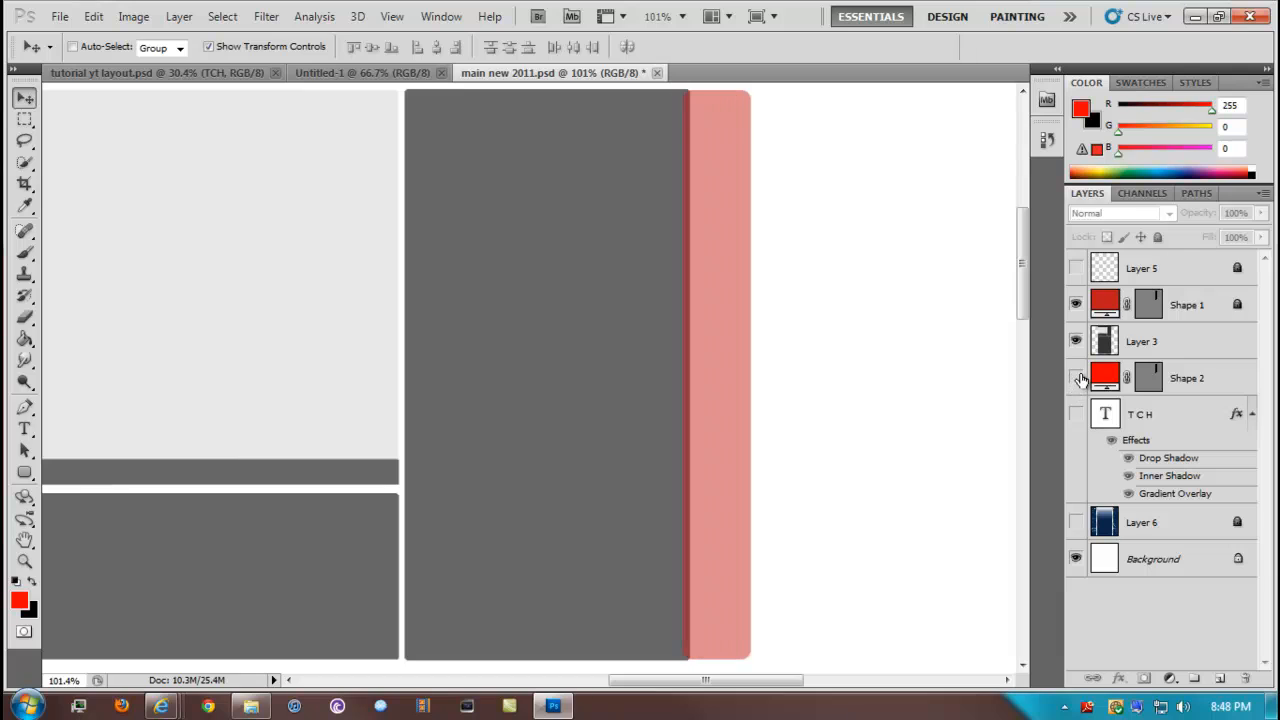
left_click(1077, 378)
left_click(1077, 305)
scroll(1000, 391, "down", 2)
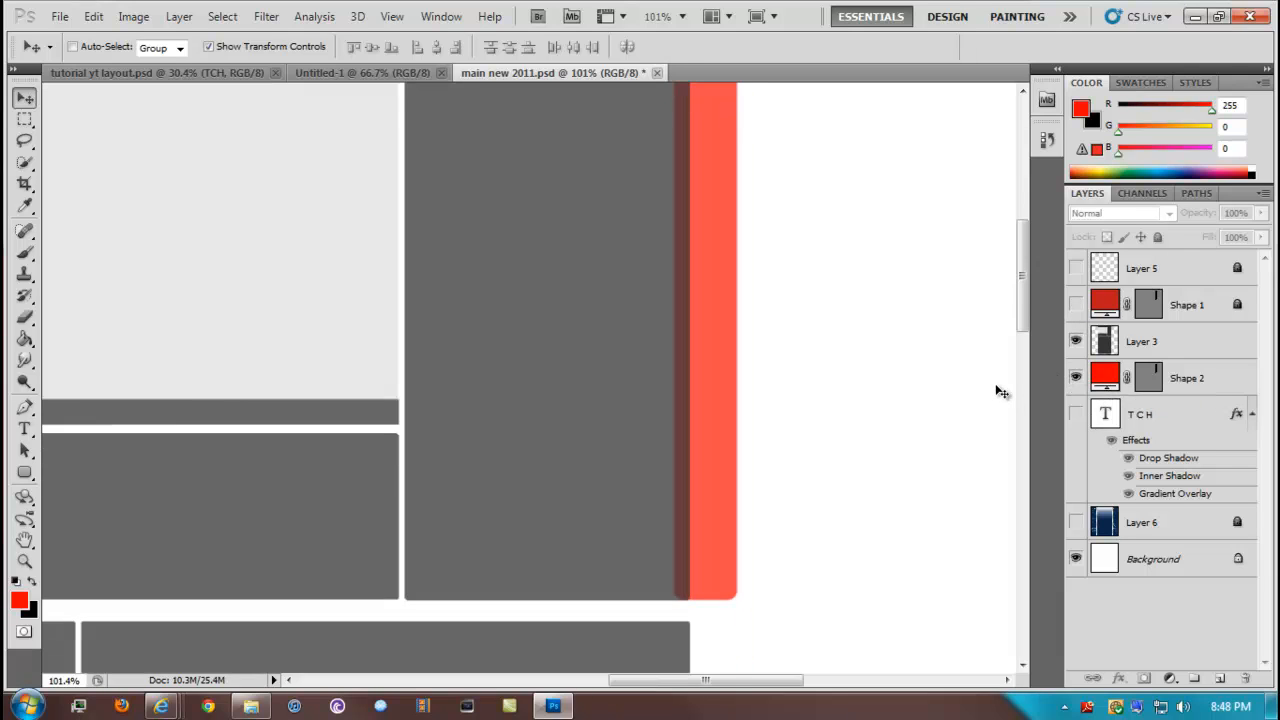
scroll(1004, 383, "up", 3)
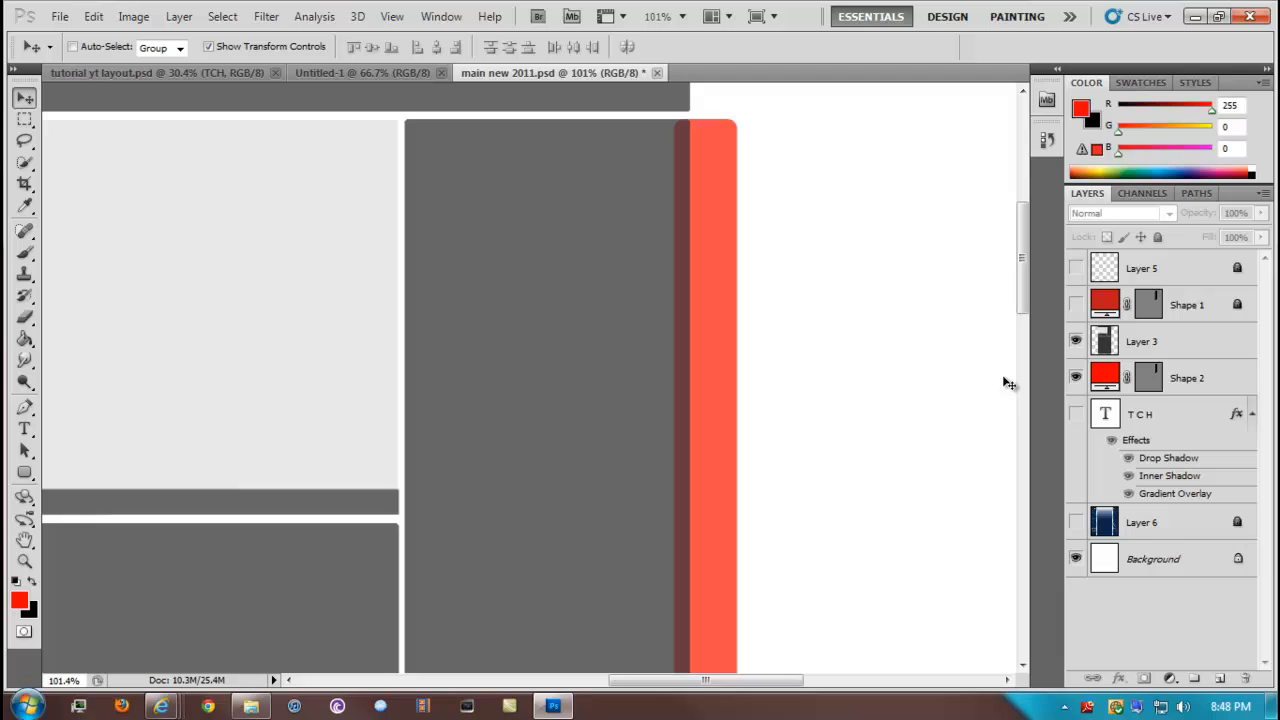
Step: Widen the Shape 2 strip outward from its right edge to about 149% of its width
left_click(738, 241)
key("Return")
left_click(1188, 382)
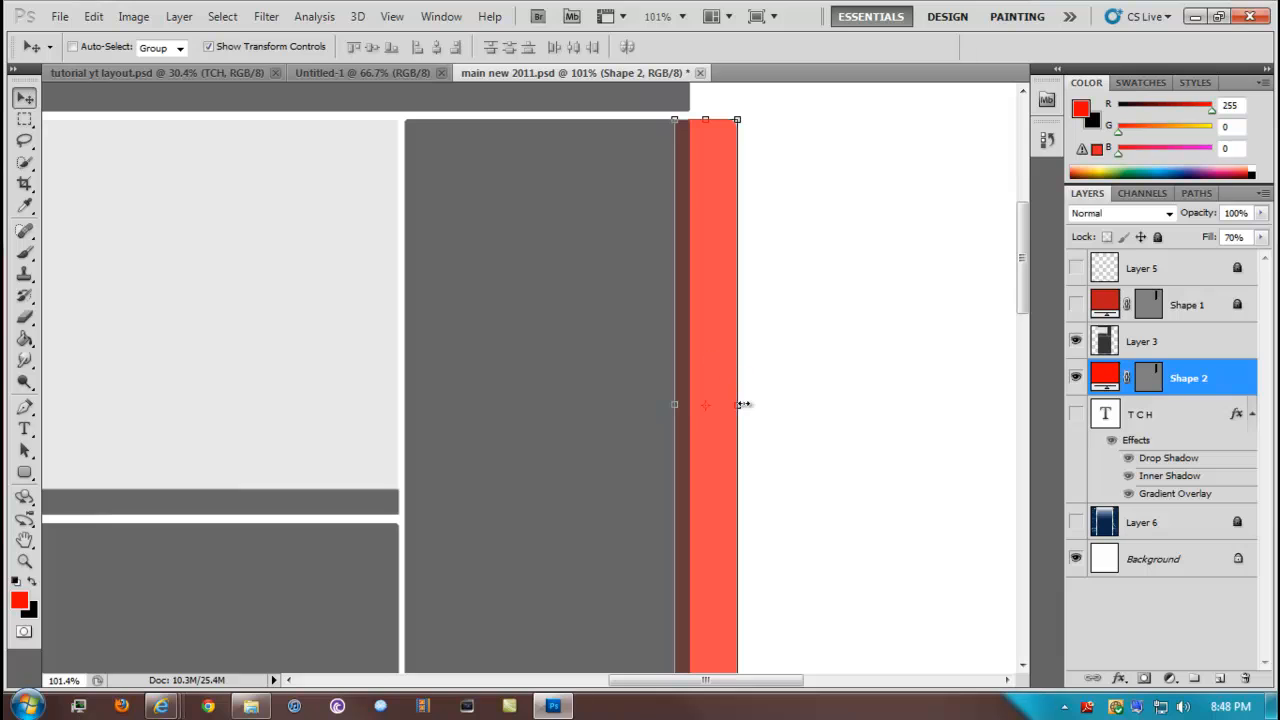
left_click_drag(744, 408, 772, 407)
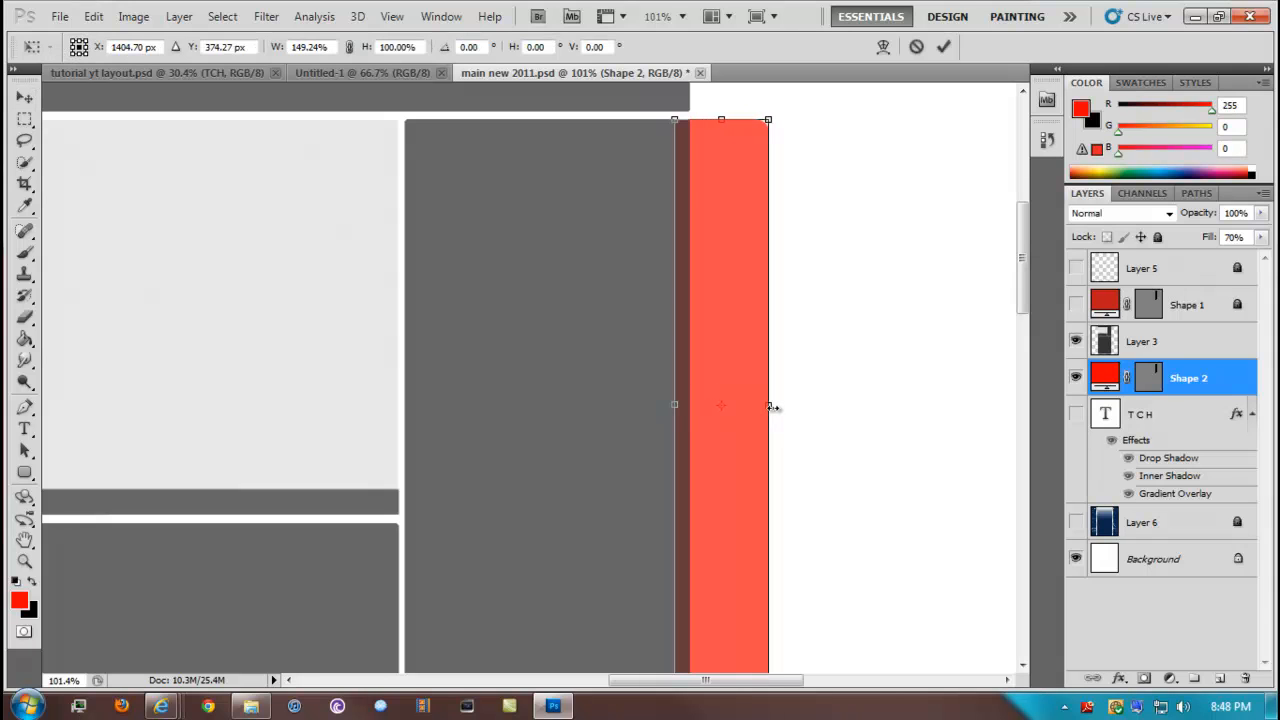
left_click(943, 47)
left_click(1120, 630)
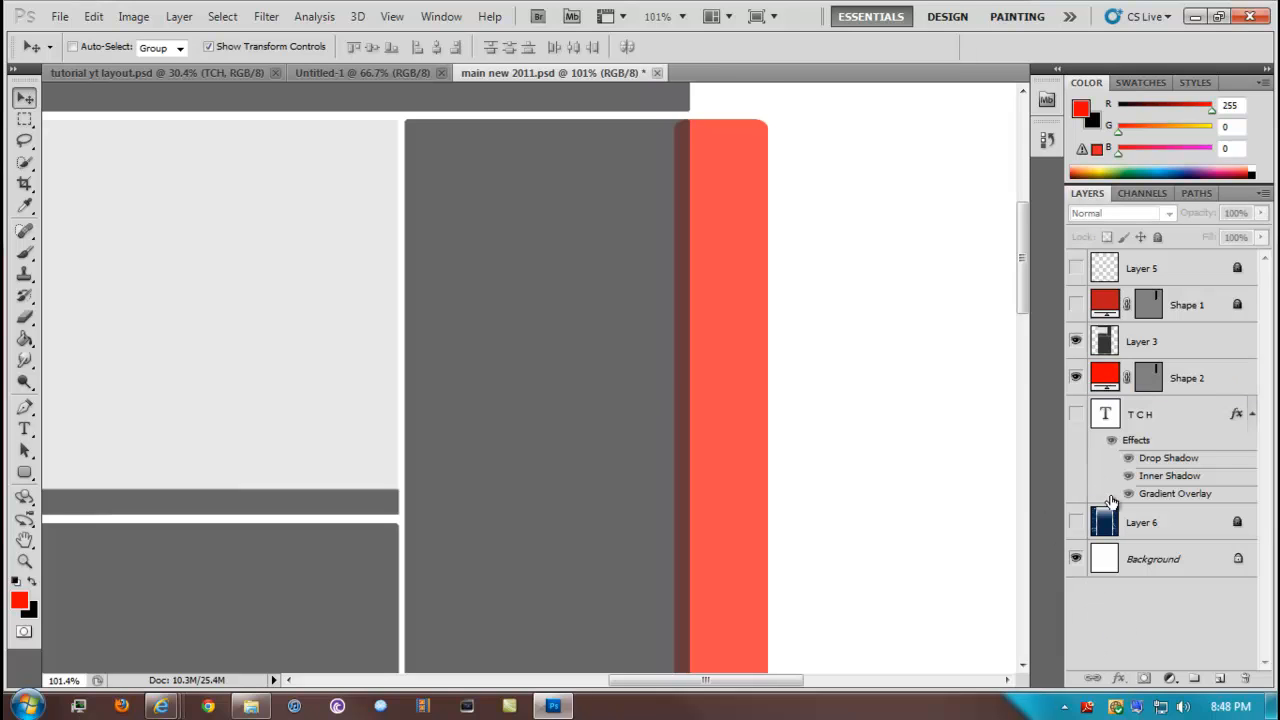
Step: Check the lower end of the red strip and fit the whole layout in view
scroll(853, 444, "down", 3)
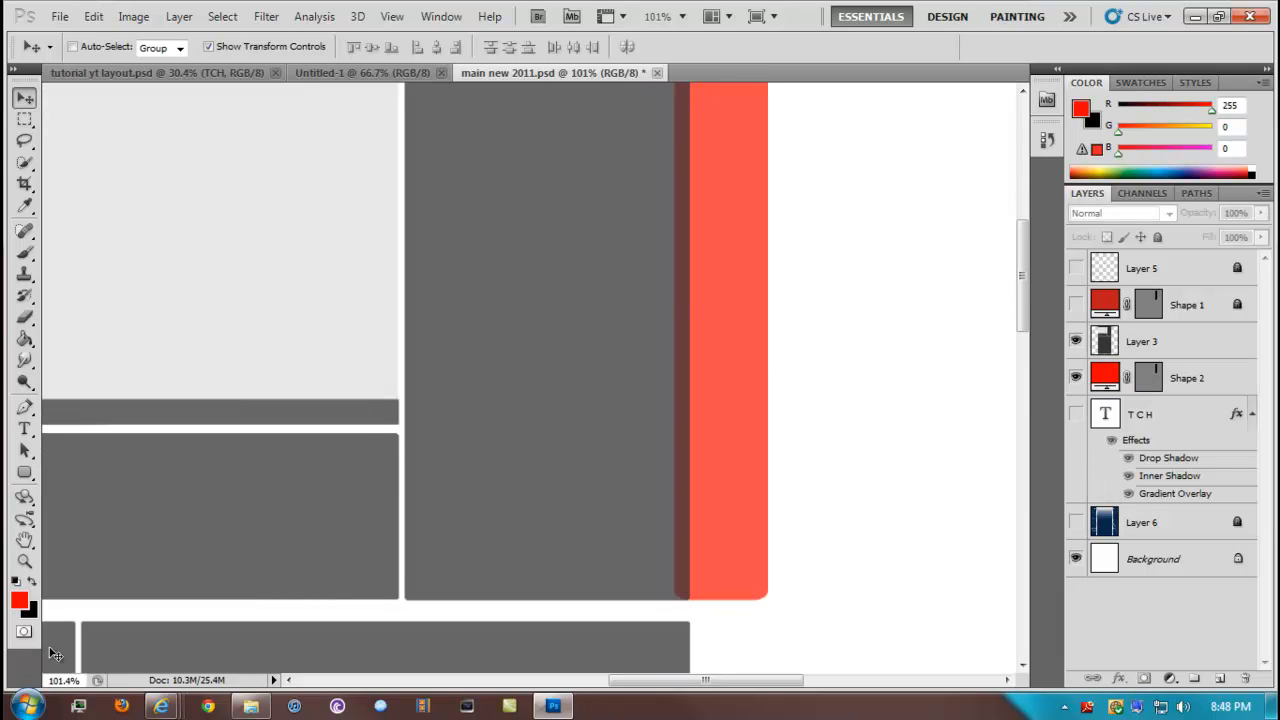
left_click(25, 561)
left_click(530, 46)
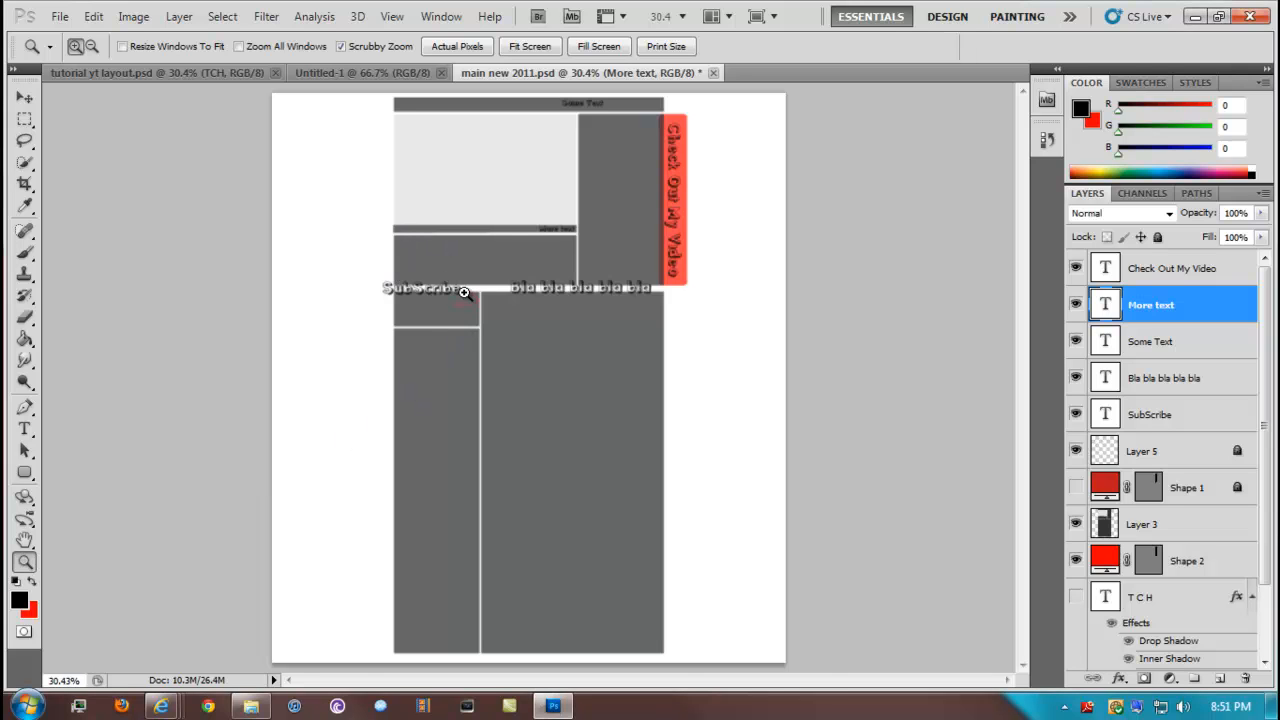
Step: Inspect the text labels on the grey boxes and red strip up close, finishing with the whole layout in view
left_click_drag(465, 293, 473, 292)
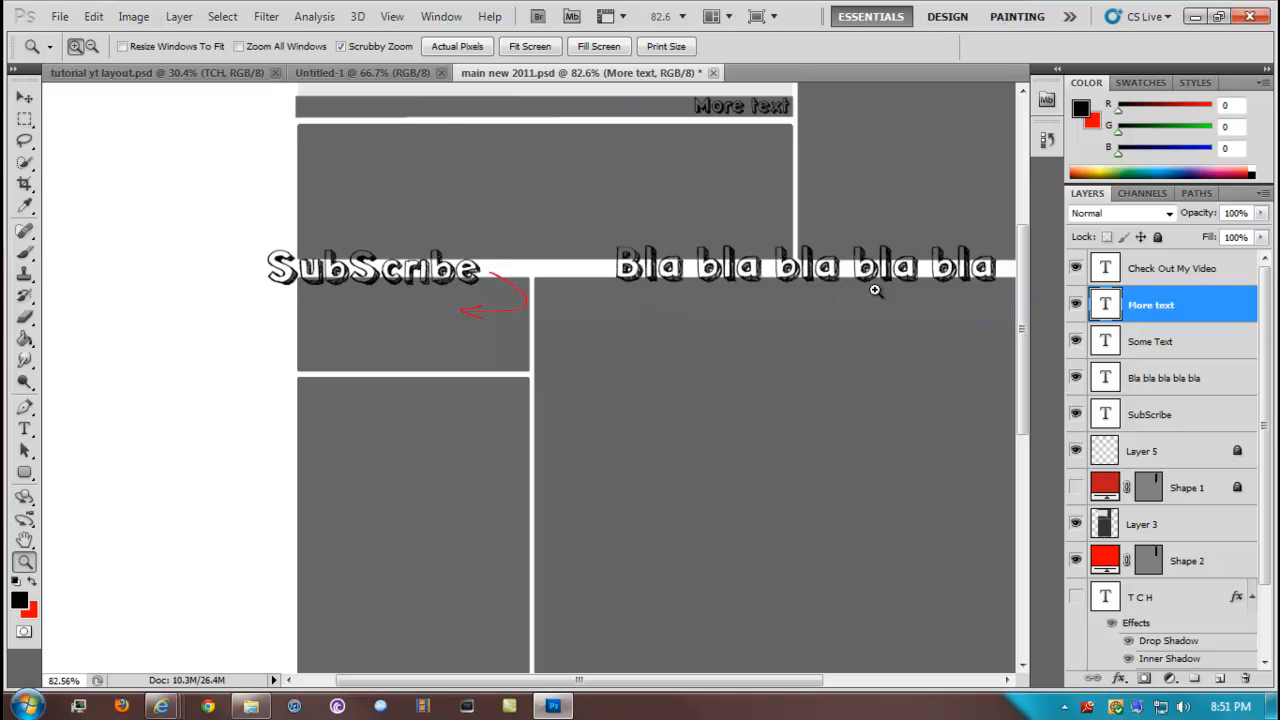
scroll(675, 462, "up", 5)
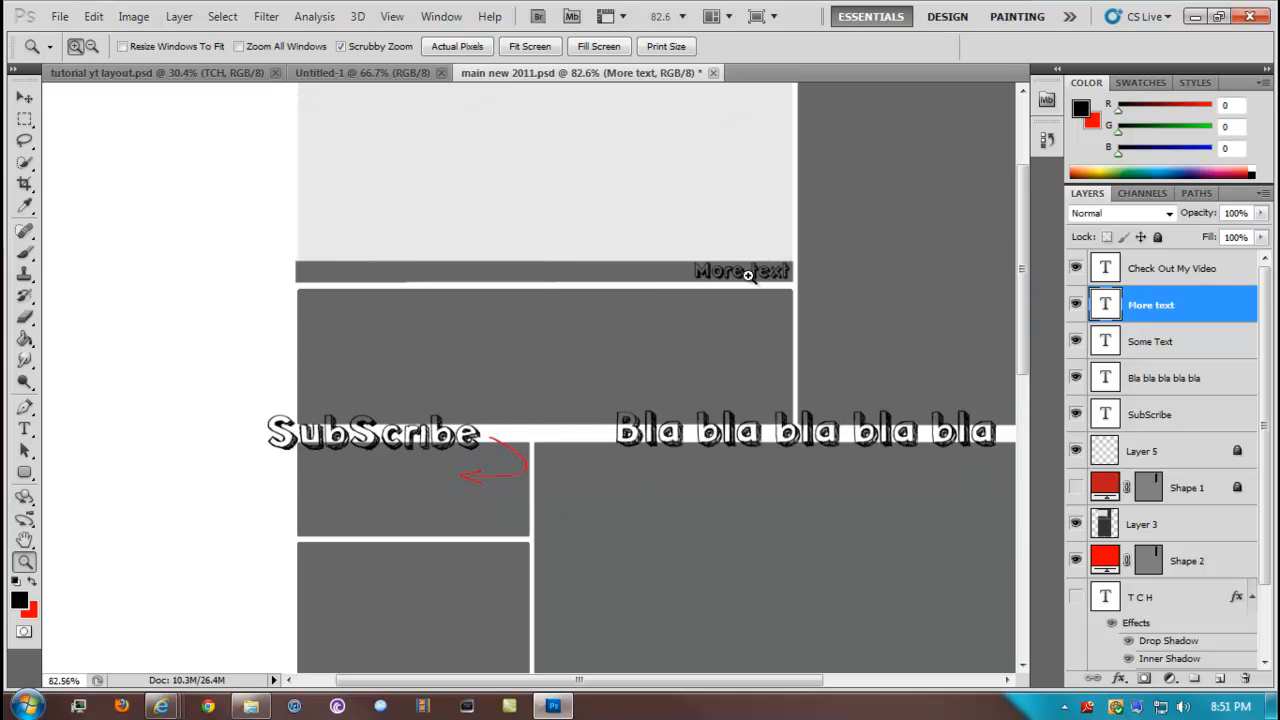
scroll(729, 277, "up", 5)
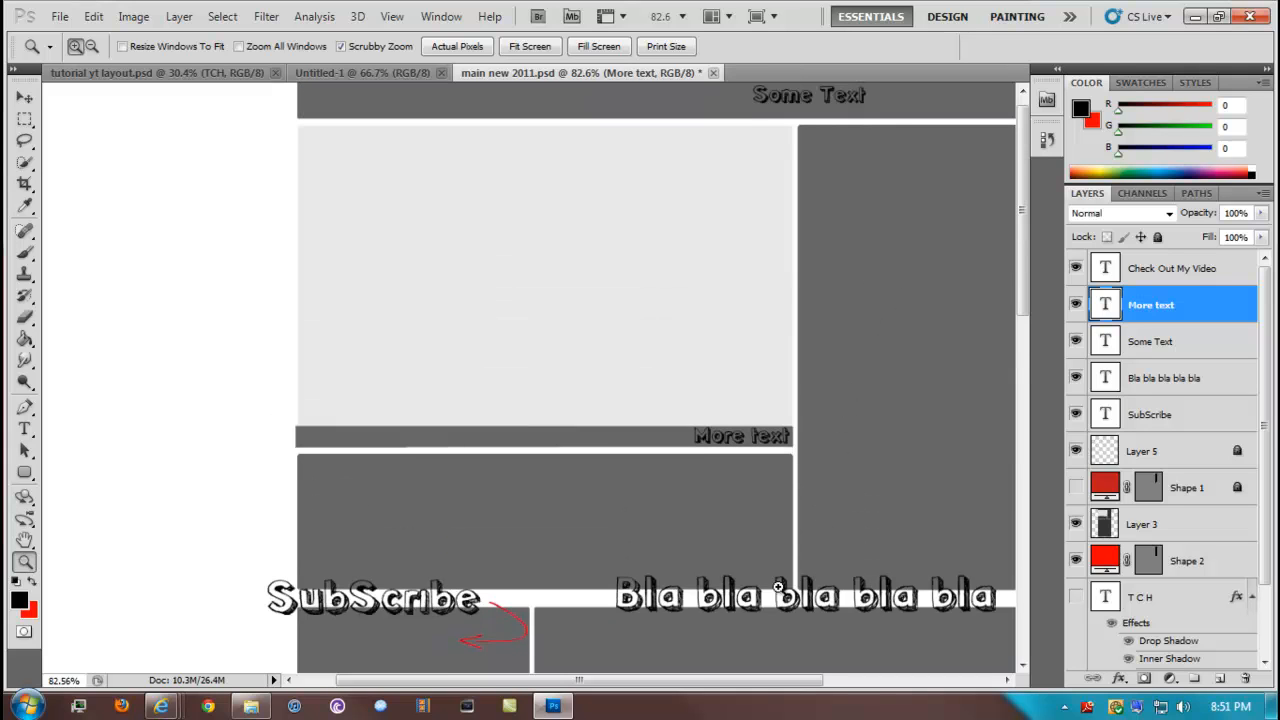
left_click_drag(700, 680, 781, 680)
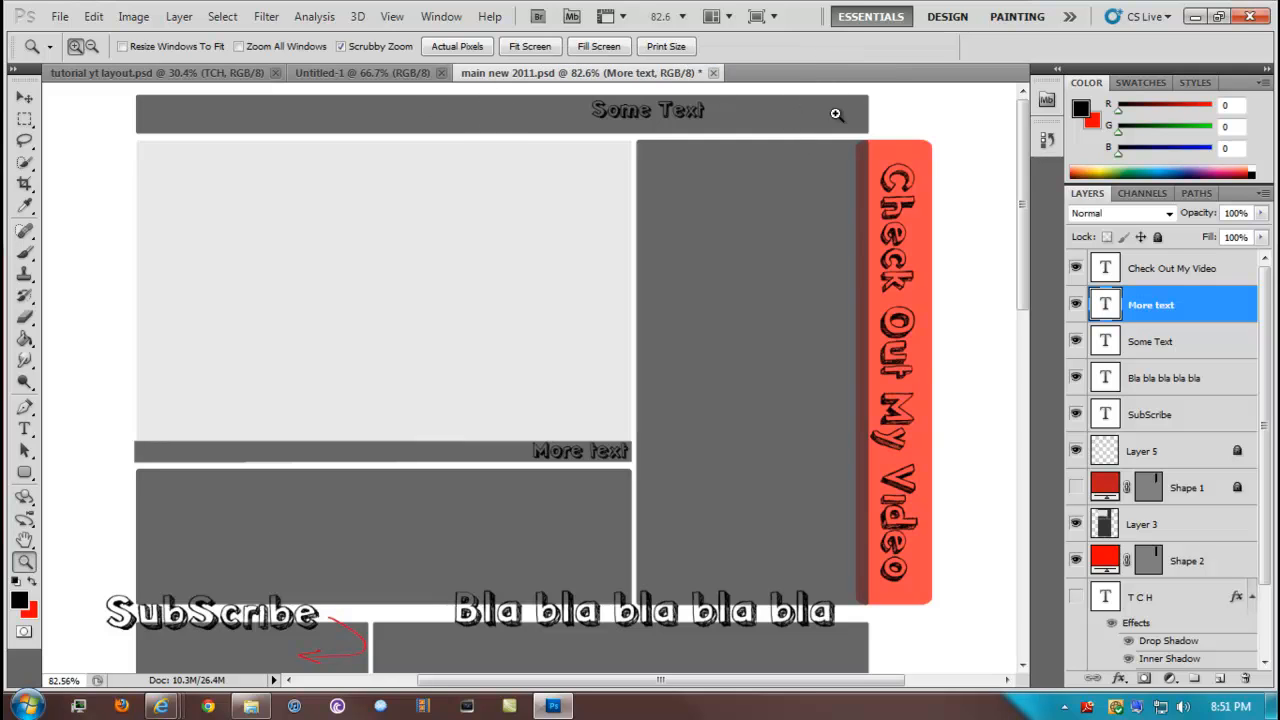
scroll(980, 385, "down", 1)
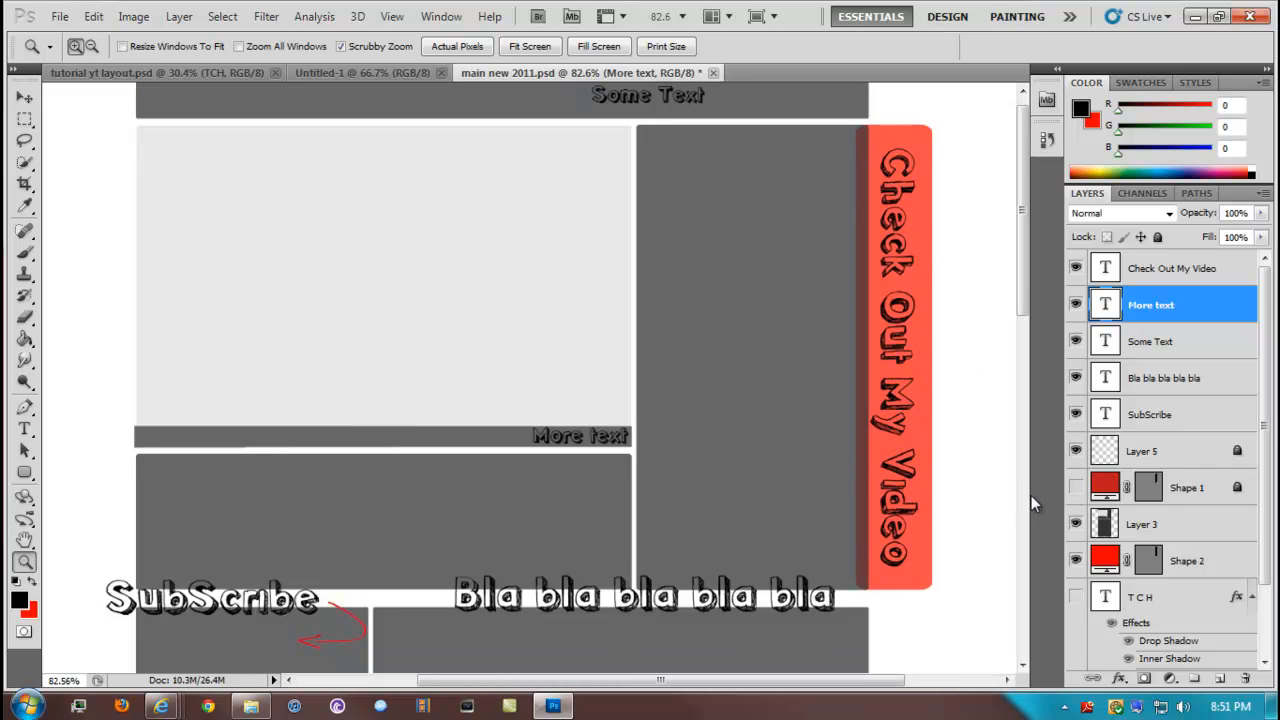
scroll(1005, 510, "down", 5)
scroll(1012, 524, "up", 2)
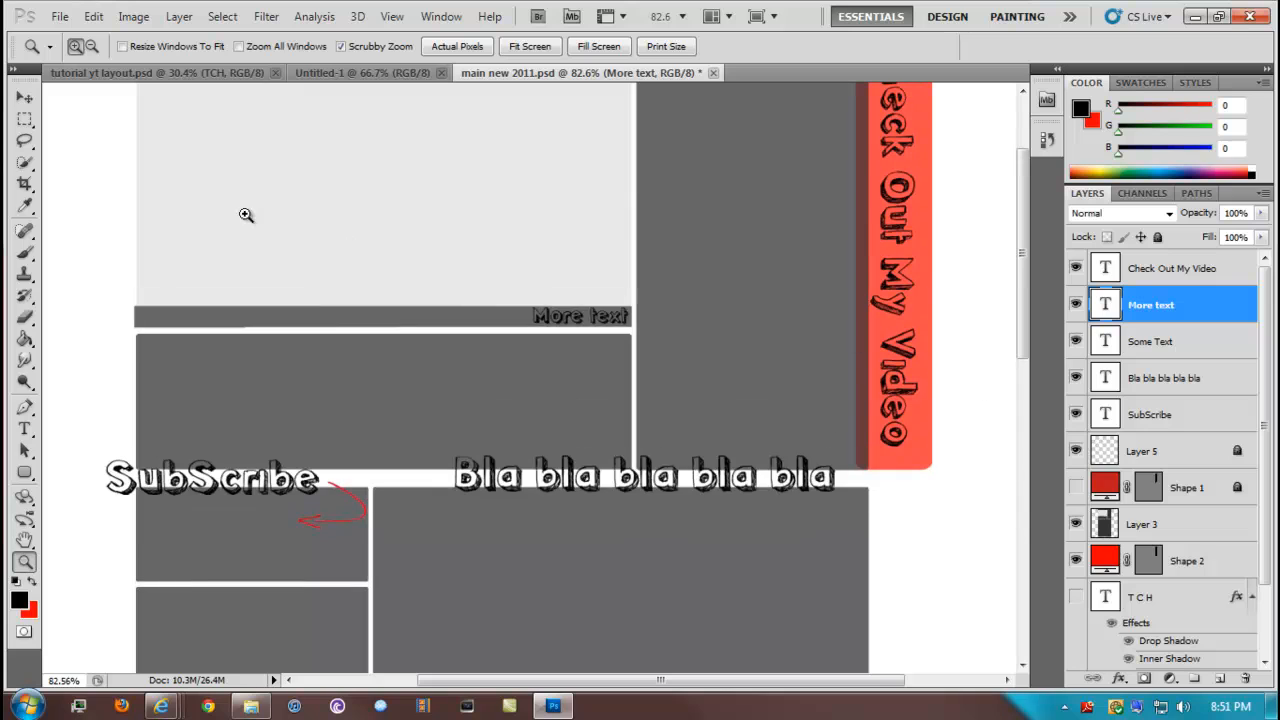
left_click(530, 46)
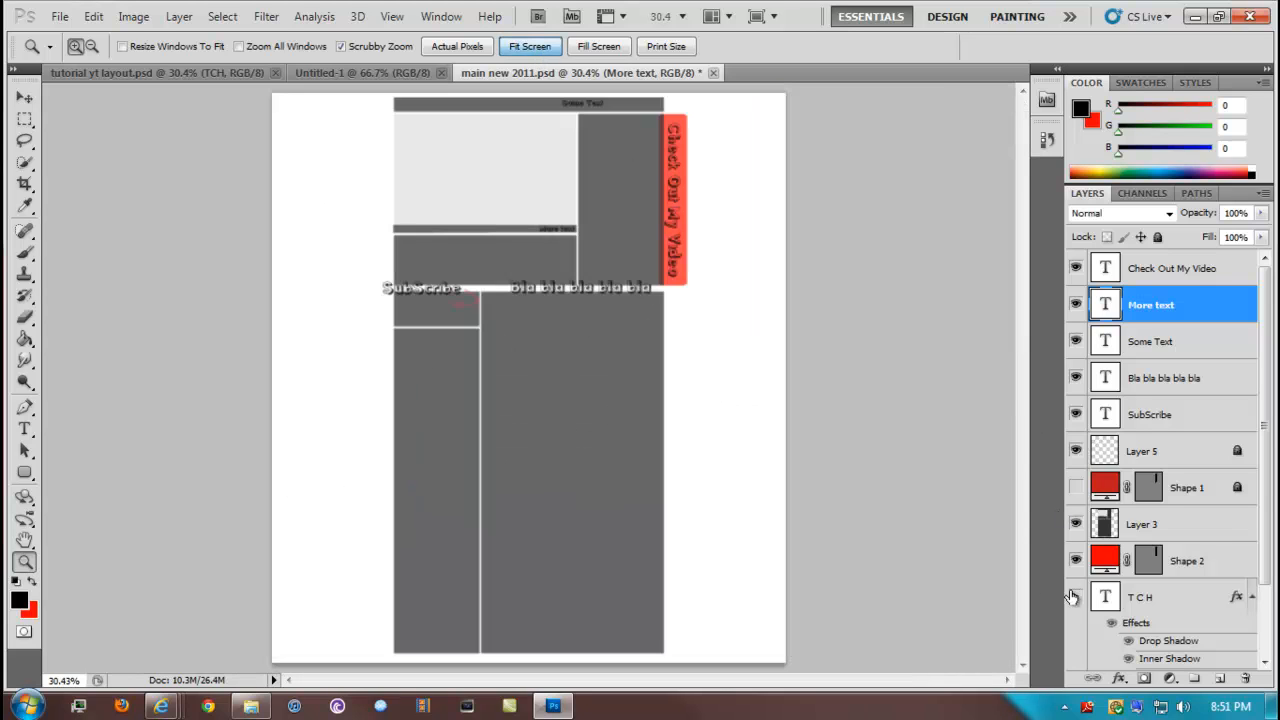
Step: Show the blue Layer 6 background behind the layout and check the red strip against its white border
scroll(1268, 383, "down", 3)
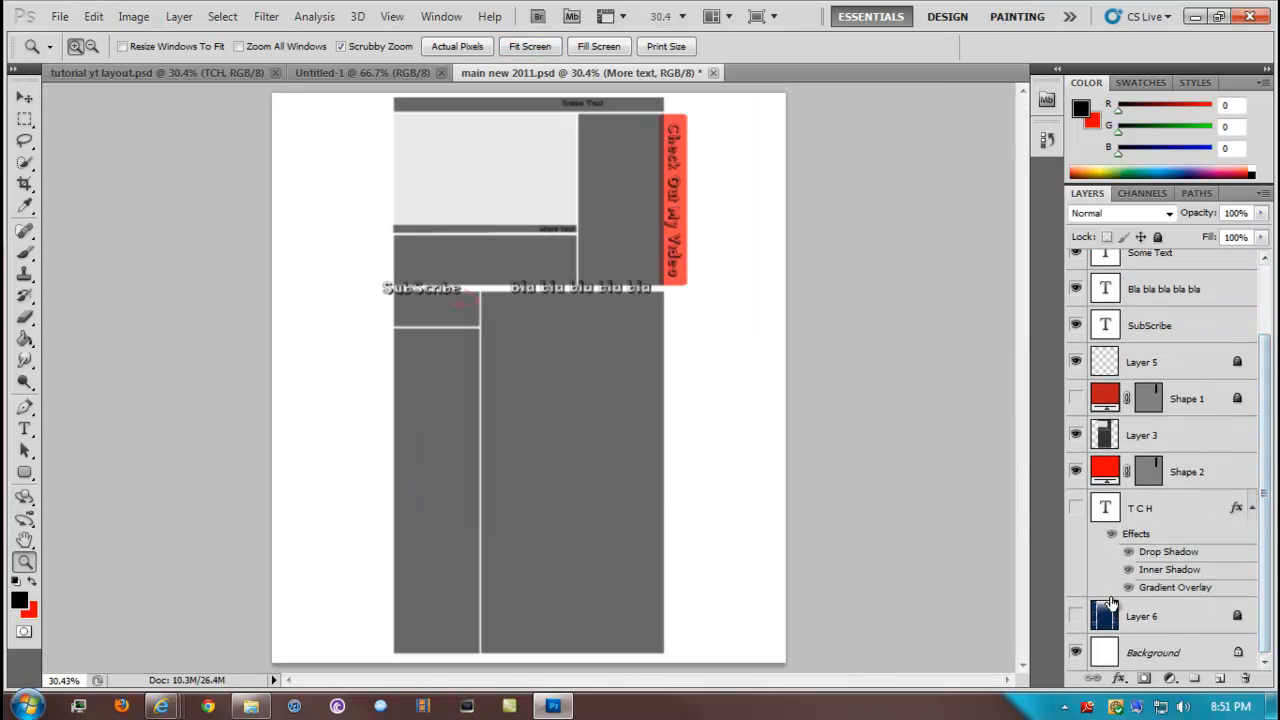
left_click(1076, 616)
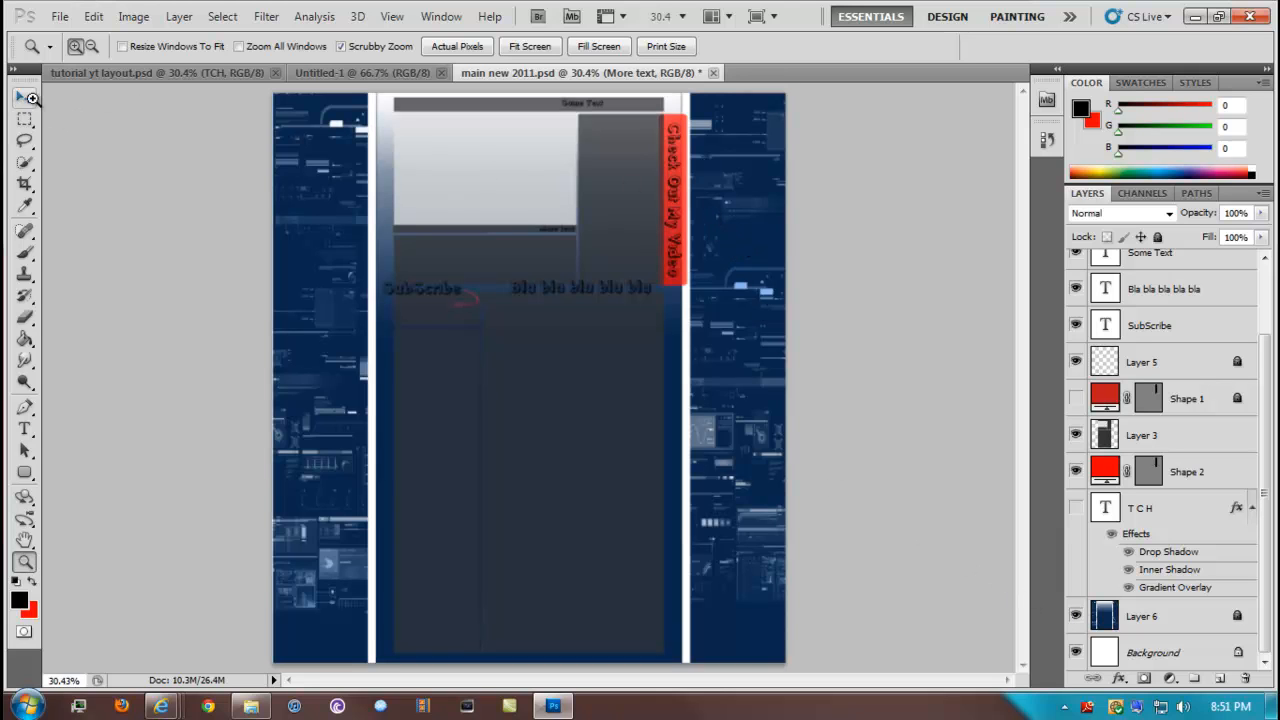
left_click_drag(657, 186, 780, 180)
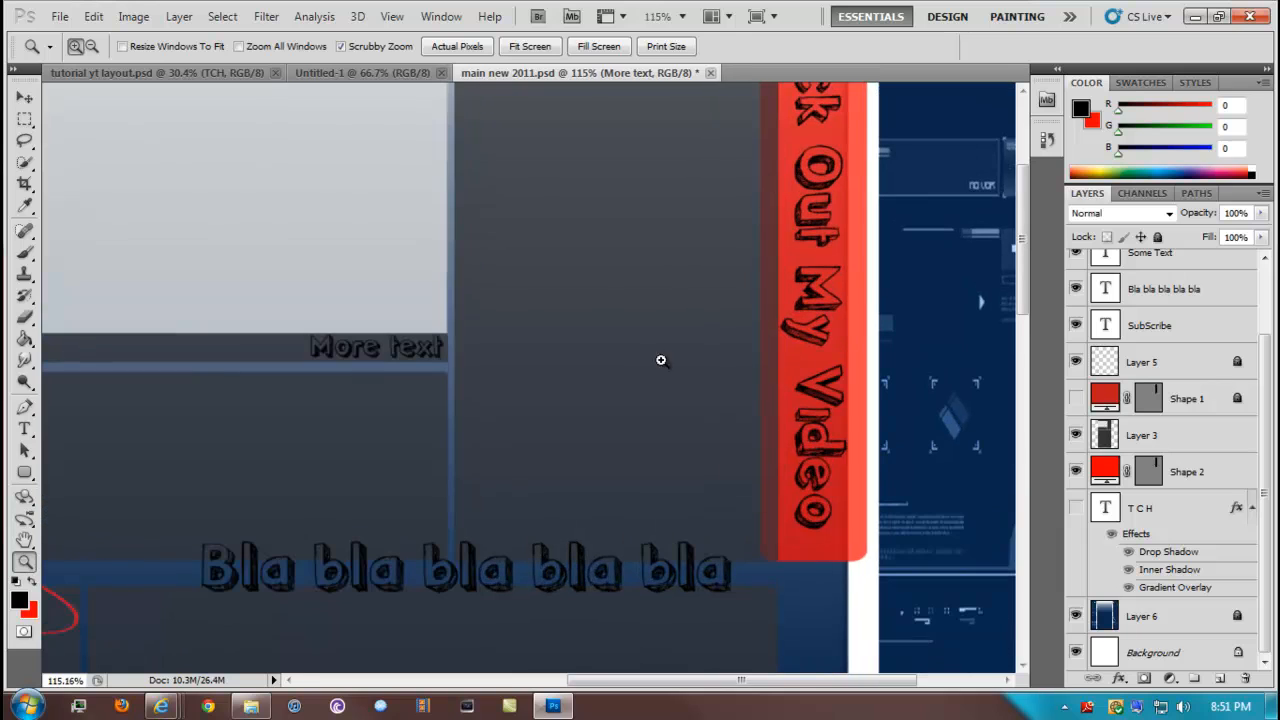
left_click_drag(596, 682, 640, 683)
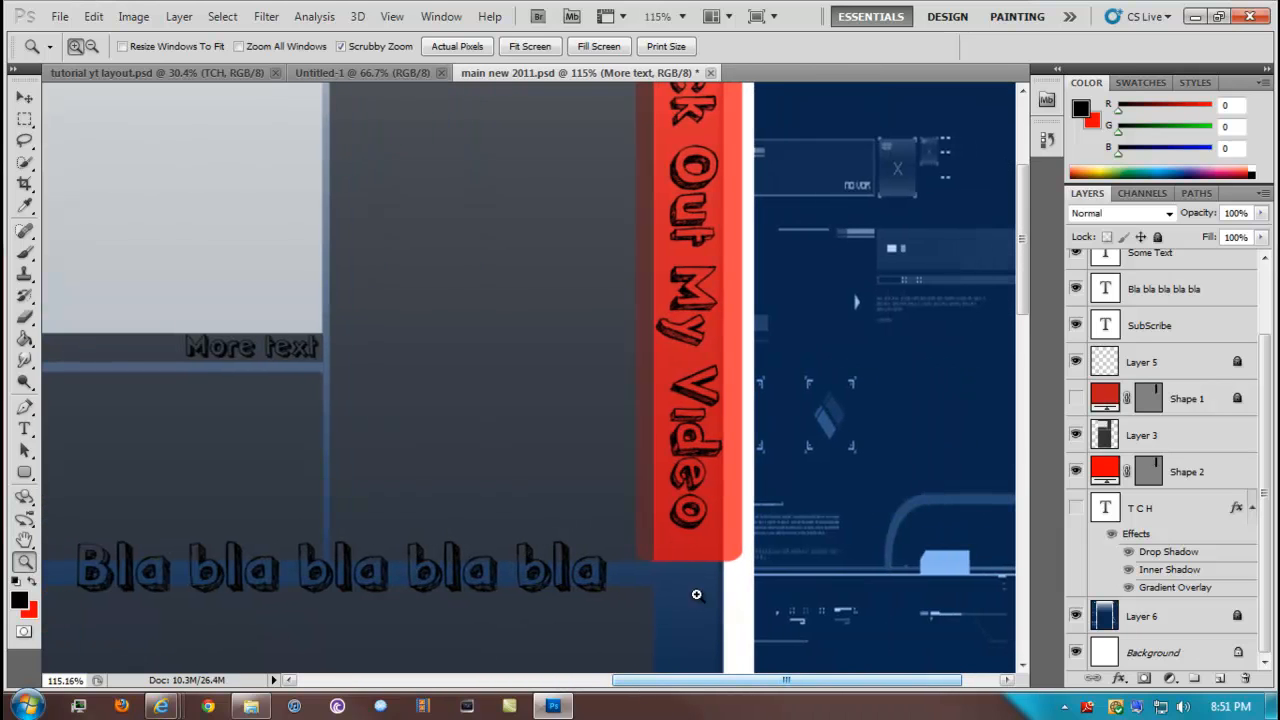
scroll(863, 421, "up", 1)
scroll(860, 421, "up", 6)
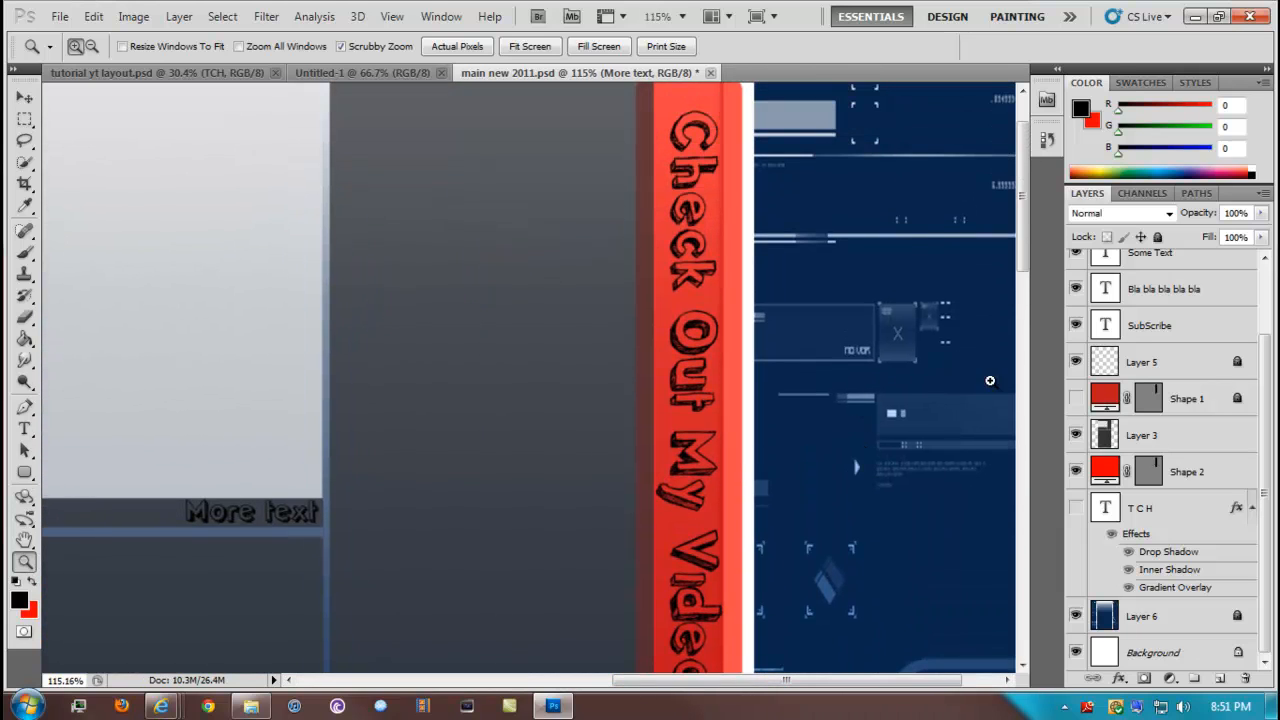
Step: Narrow the Shape 2 strip from its right edge to 81.01% width, keeping its height at 100%
left_click(1201, 470)
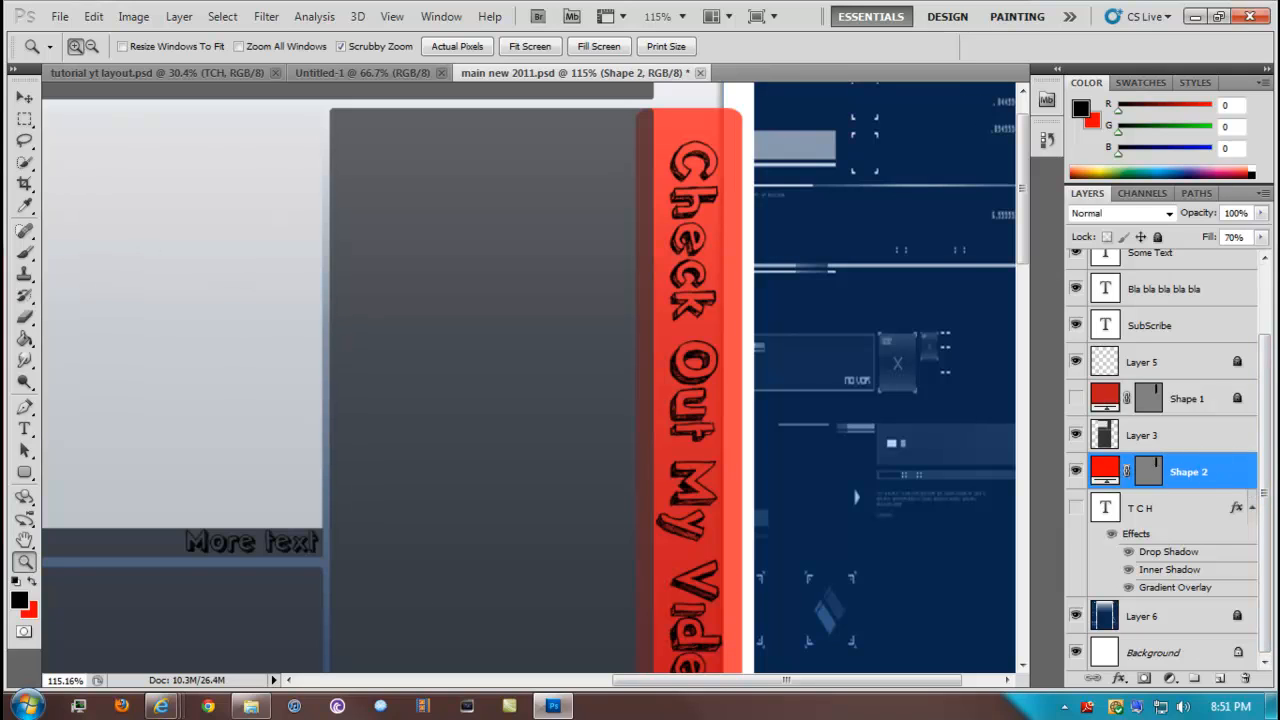
left_click(29, 102)
scroll(750, 376, "down", 2)
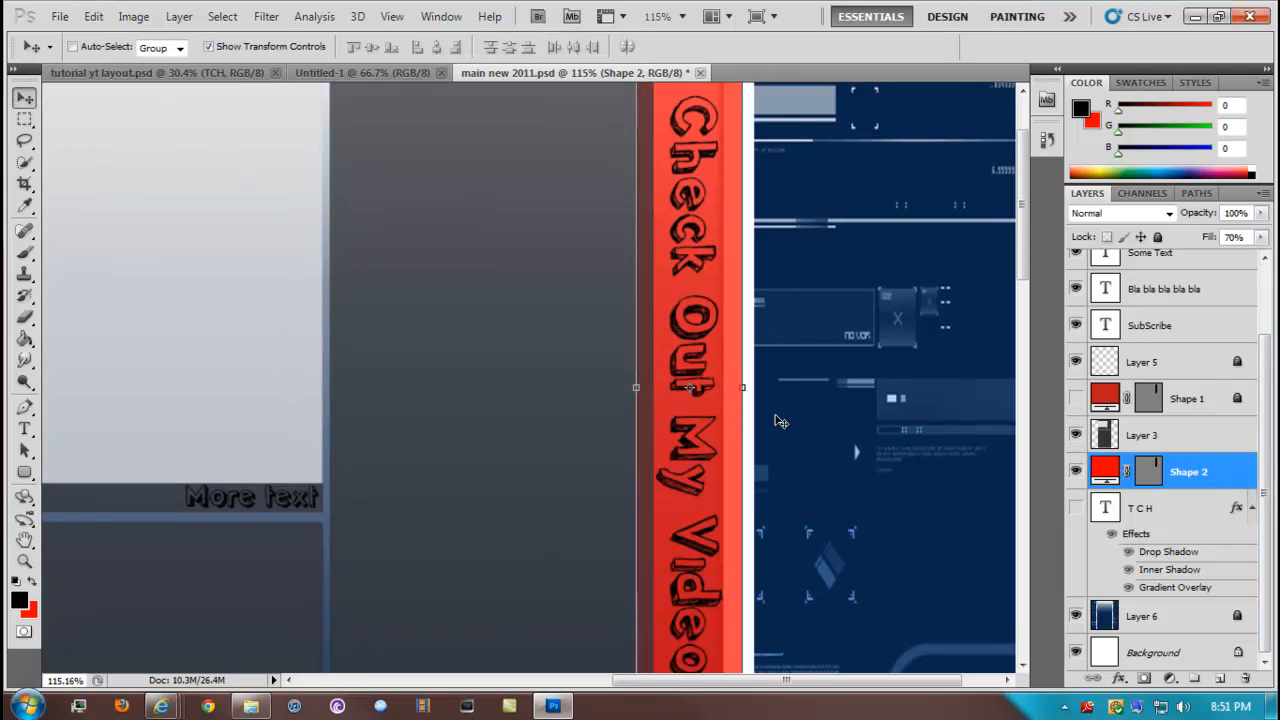
left_click_drag(744, 373, 722, 373)
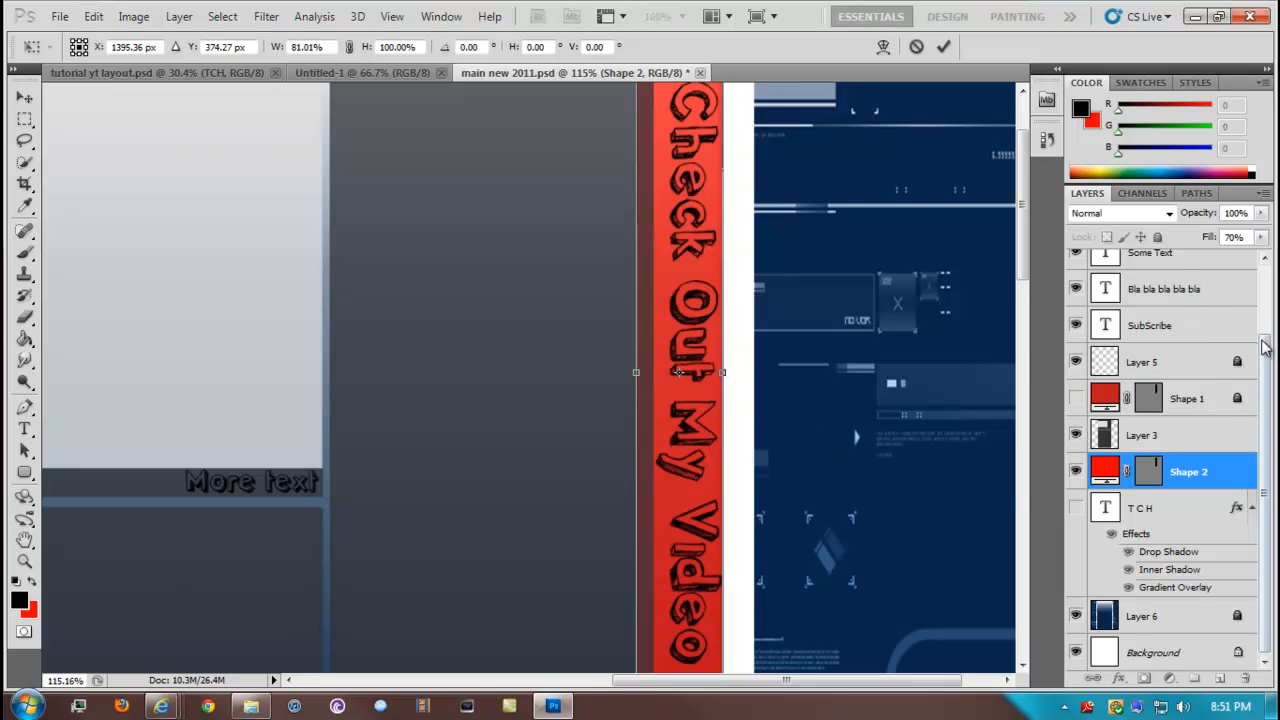
left_click_drag(1265, 345, 1256, 278)
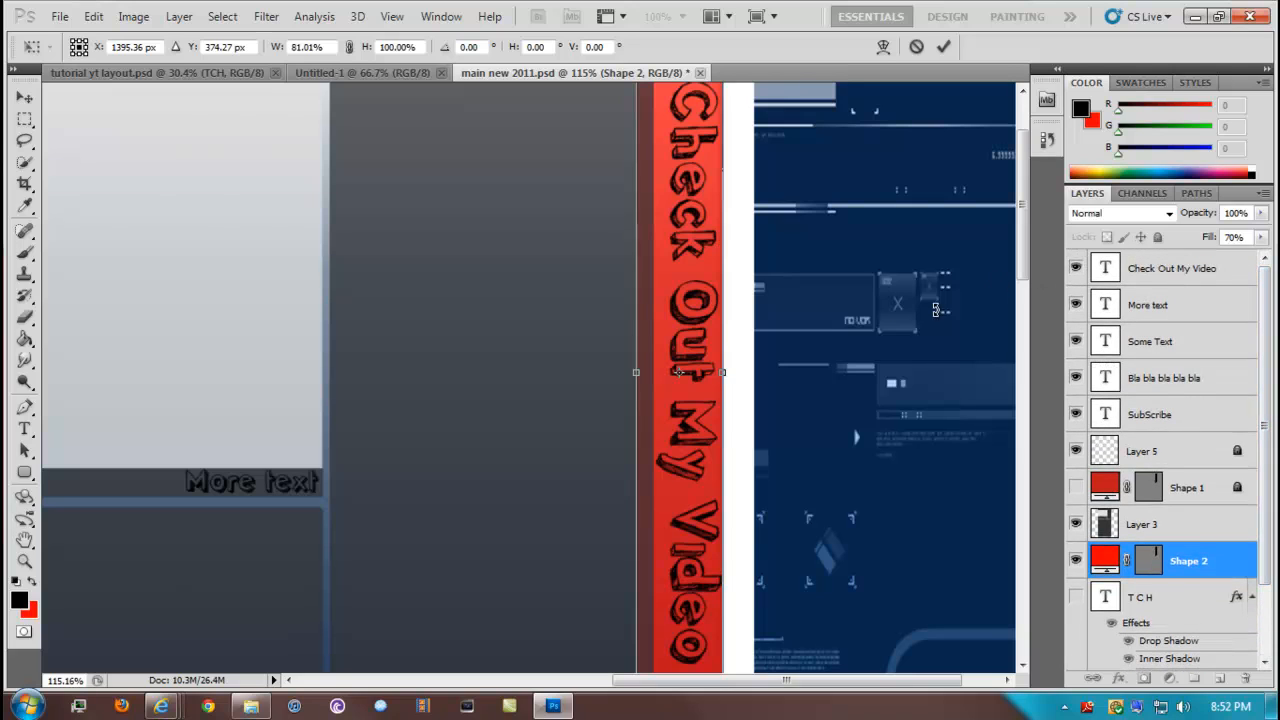
left_click(943, 46)
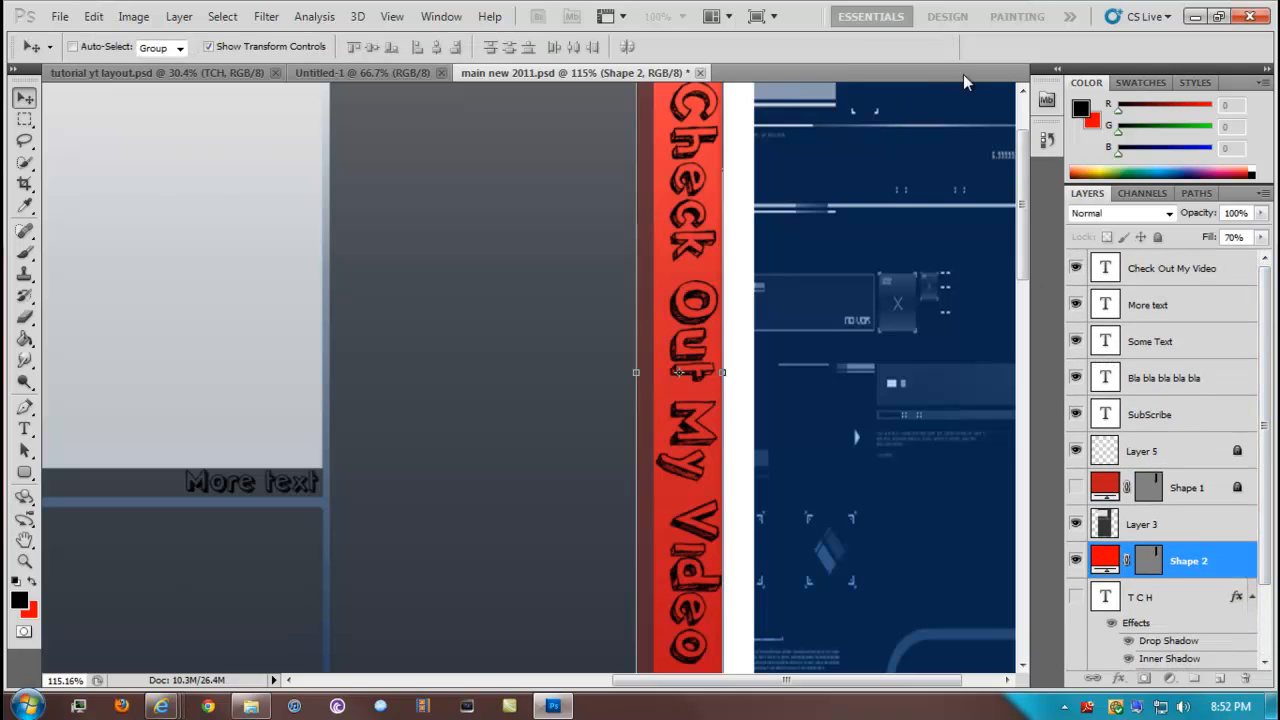
Step: Nudge the Check Out My Video text slightly on the narrowed red strip and check its placement
left_click(1133, 283)
left_click_drag(840, 323, 838, 324)
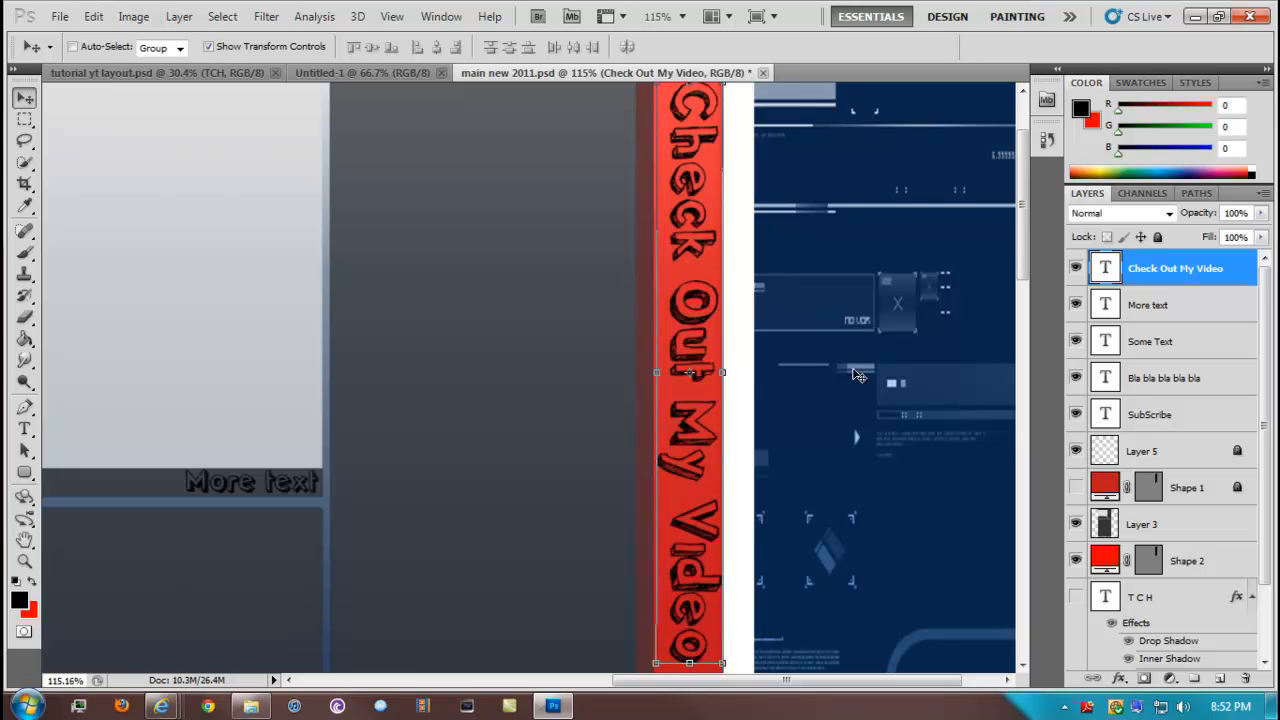
scroll(835, 355, "up", 3)
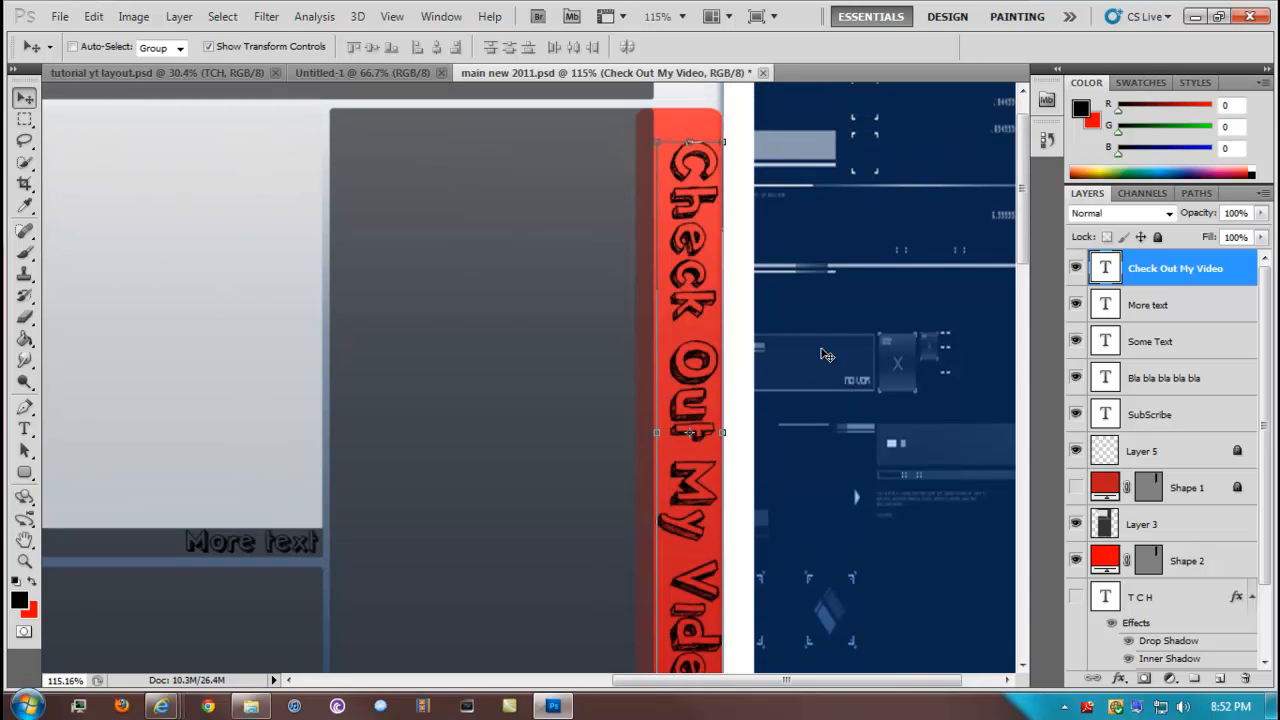
scroll(818, 354, "down", 3)
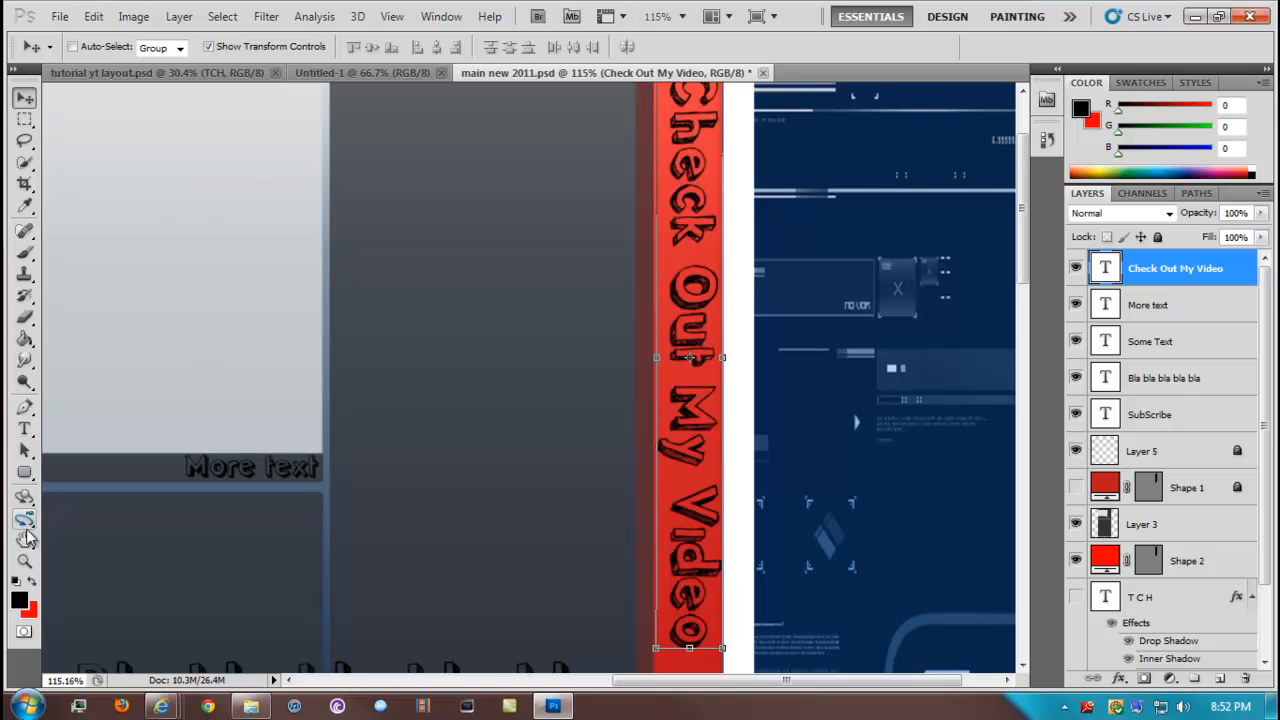
Step: Review the whole layout against the blue background at about 42% zoom
left_click(26, 561)
left_click_drag(547, 166, 480, 213)
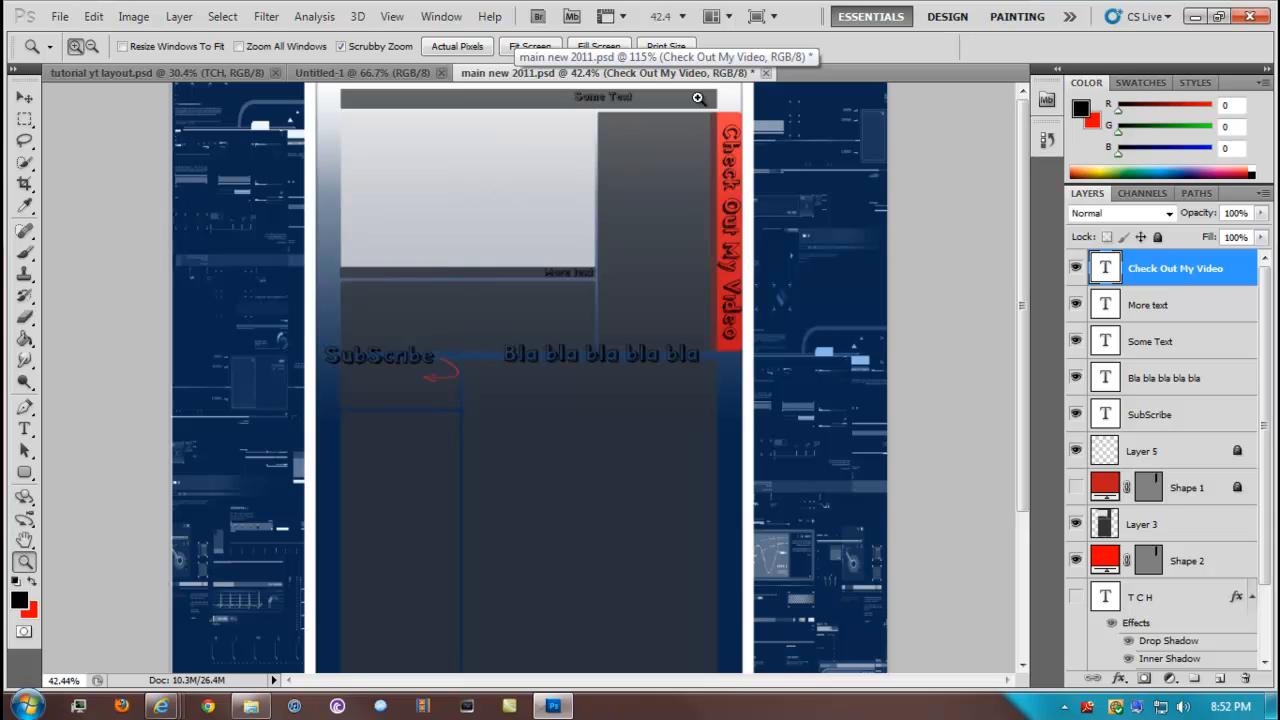
scroll(681, 334, "down", 4)
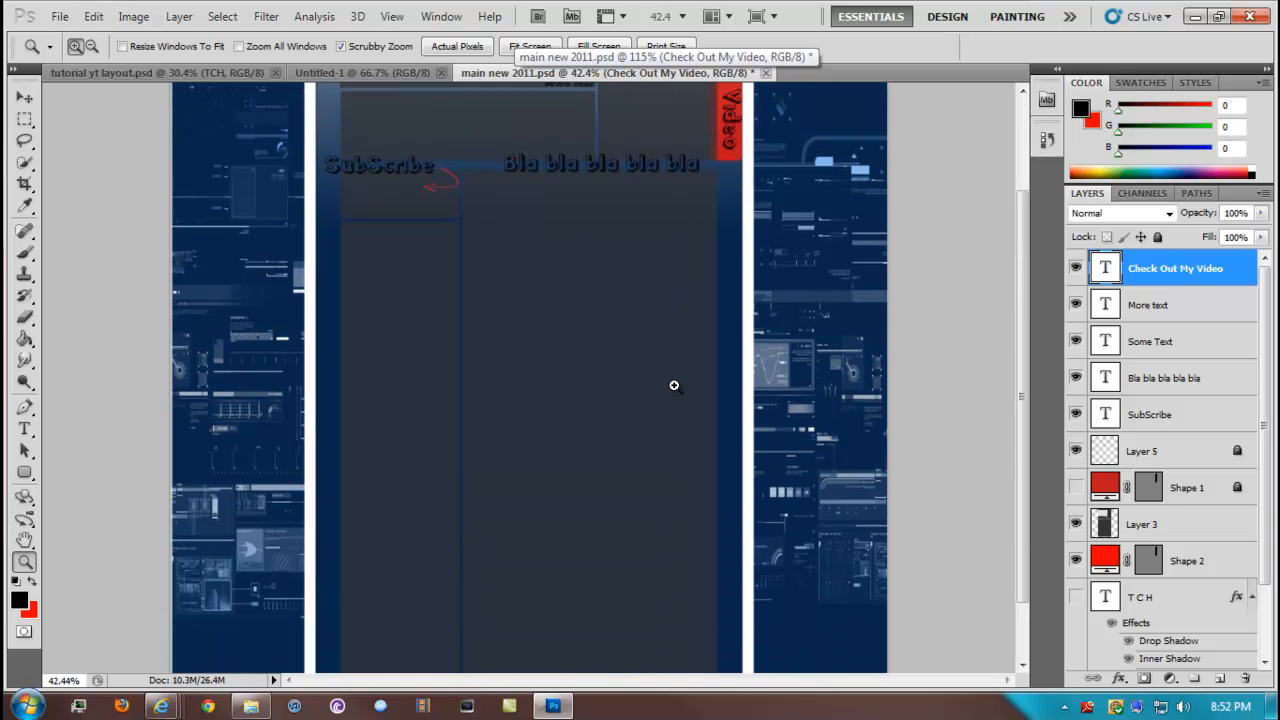
scroll(674, 383, "up", 3)
scroll(669, 353, "up", 1)
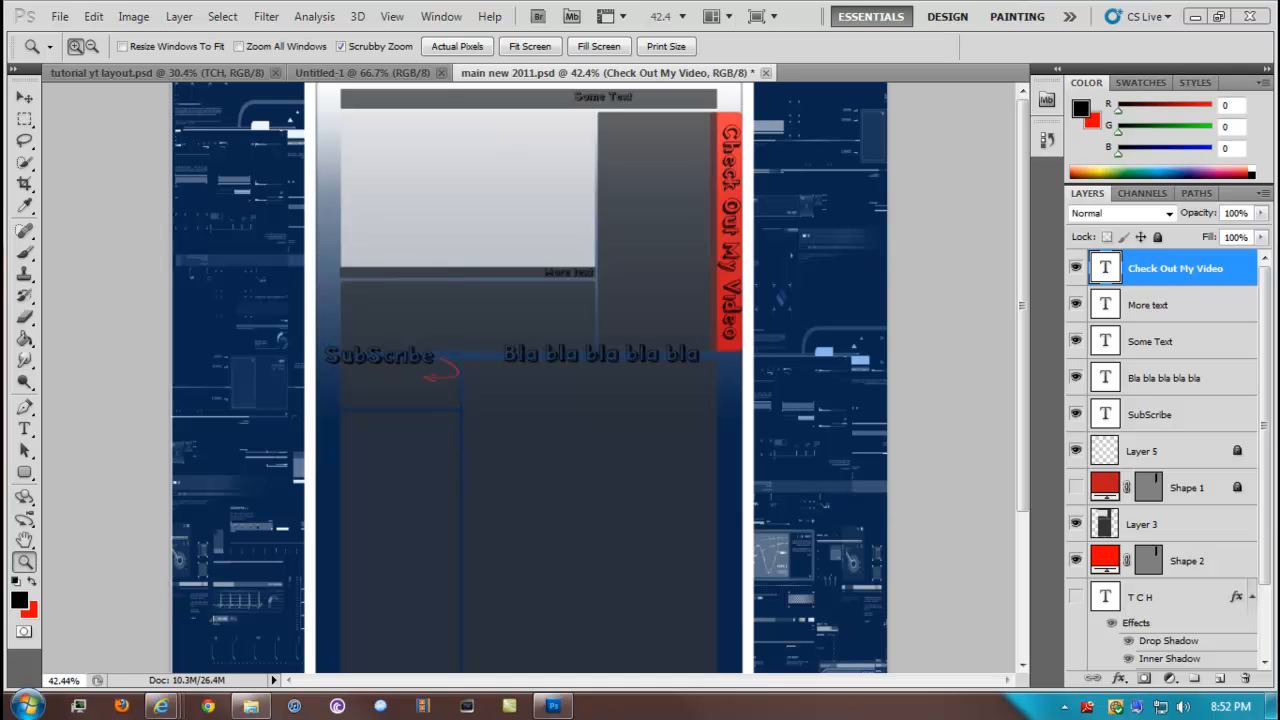
left_click_drag(0, 209, 284, 10)
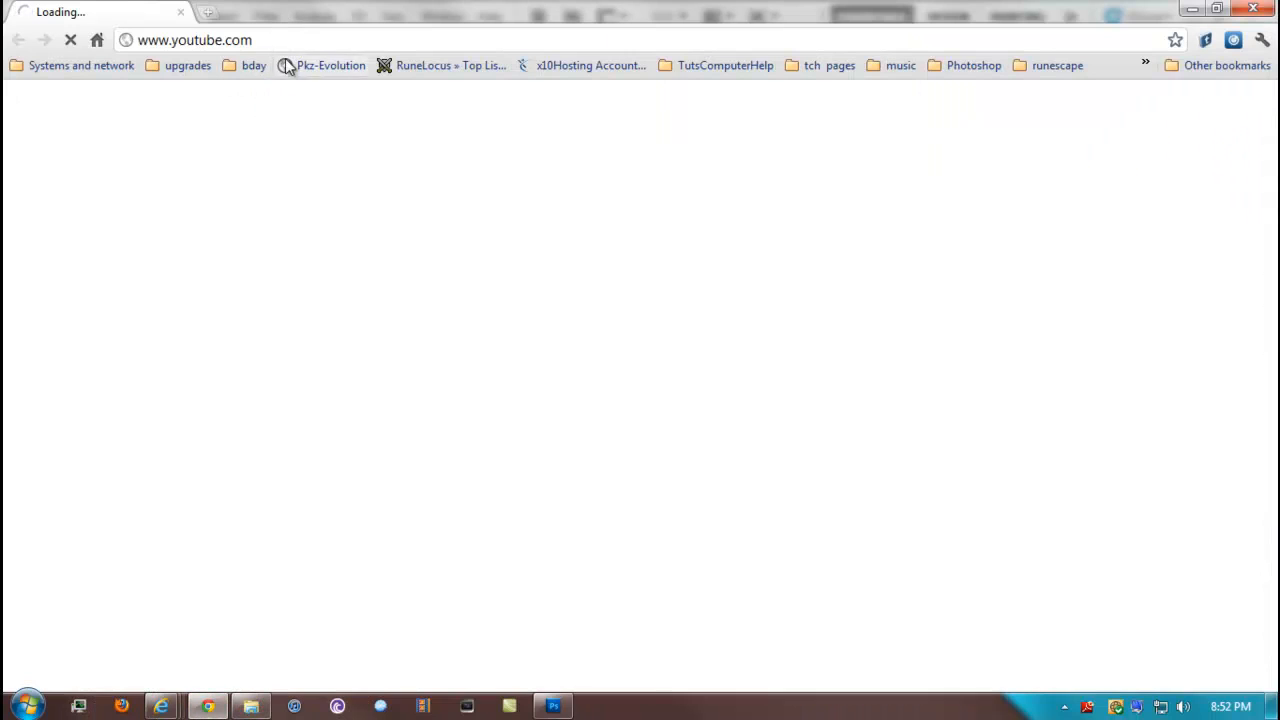
left_click(307, 37)
left_click(307, 37)
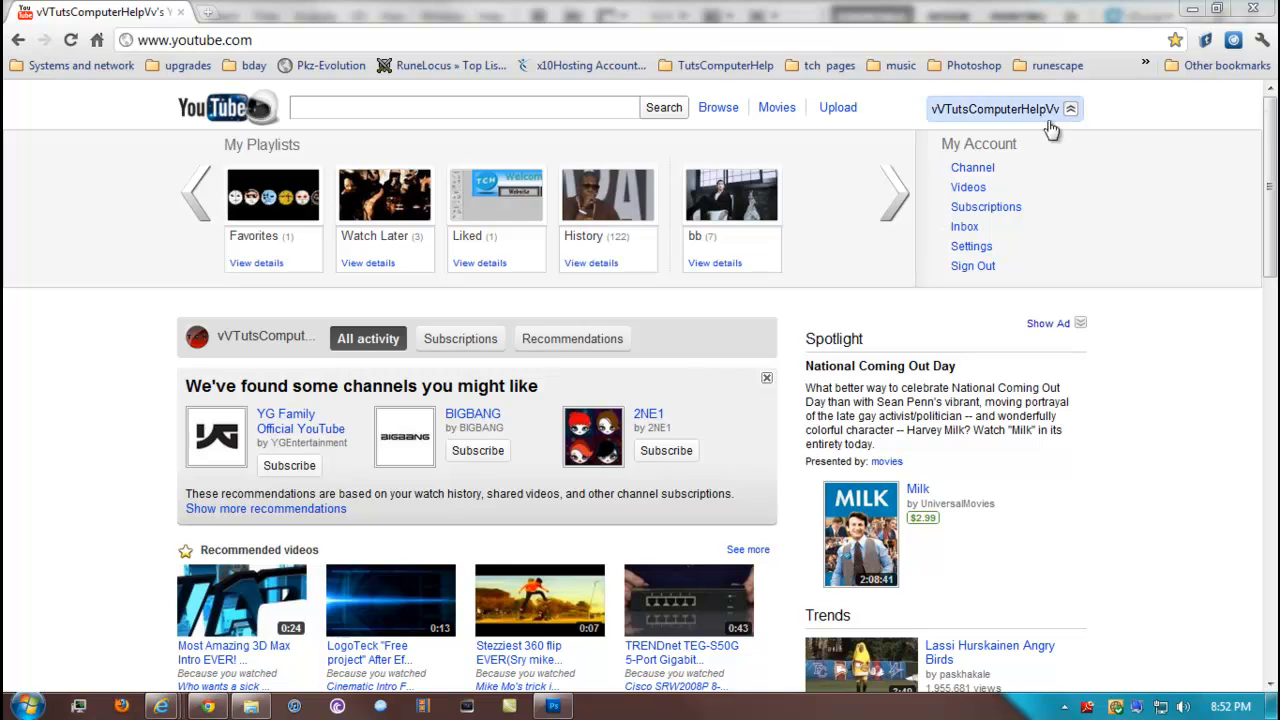
left_click(967, 175)
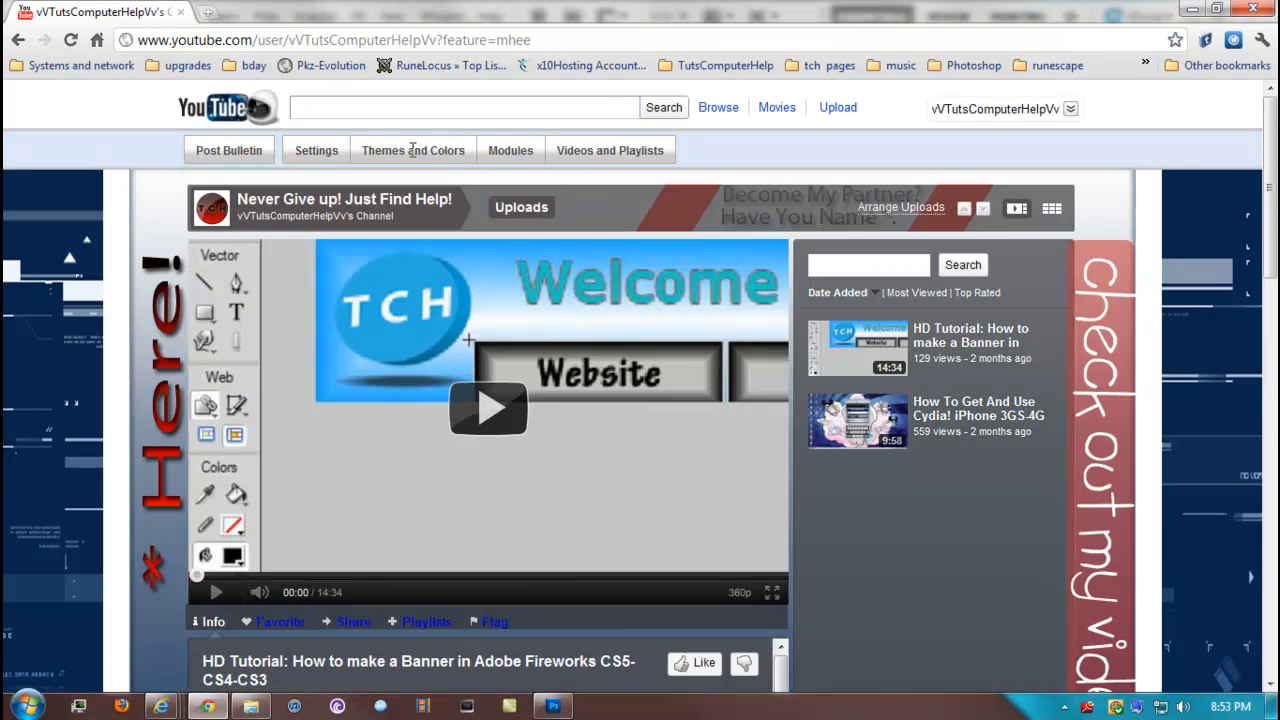
Step: Create a new theme in the channel's Themes and Colors settings
left_click(412, 150)
scroll(452, 340, "down", 3)
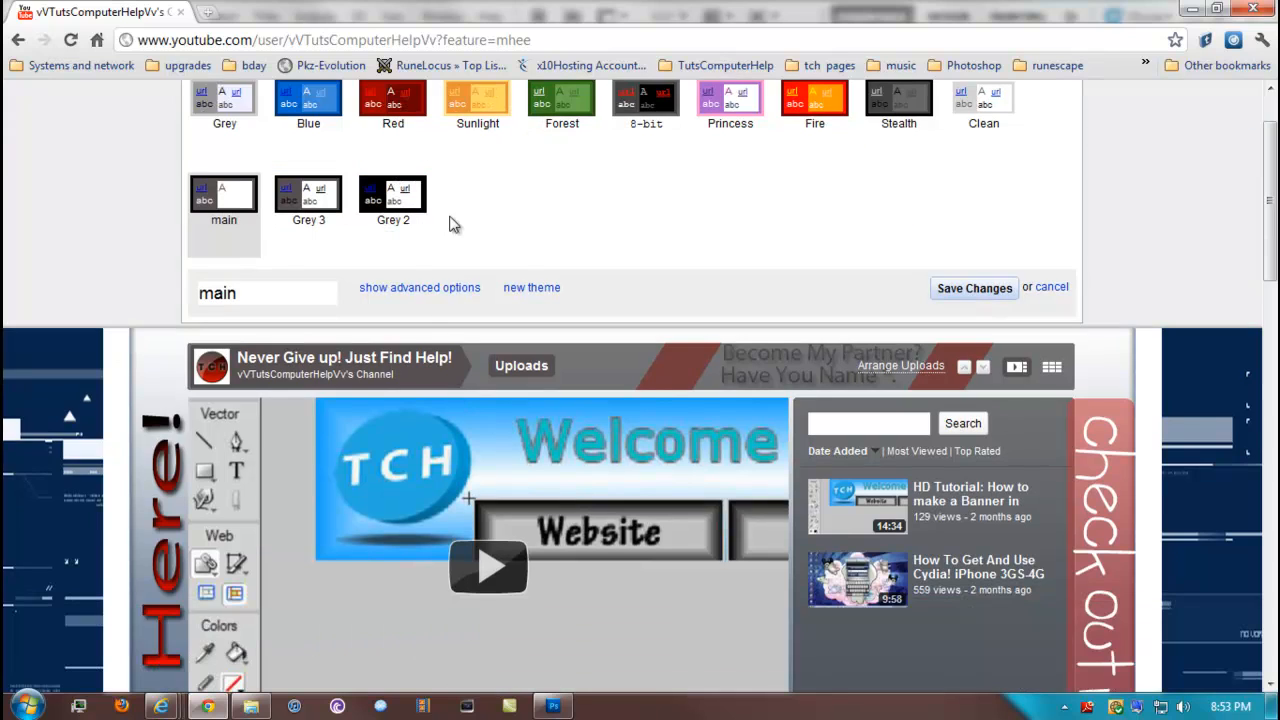
left_click(531, 287)
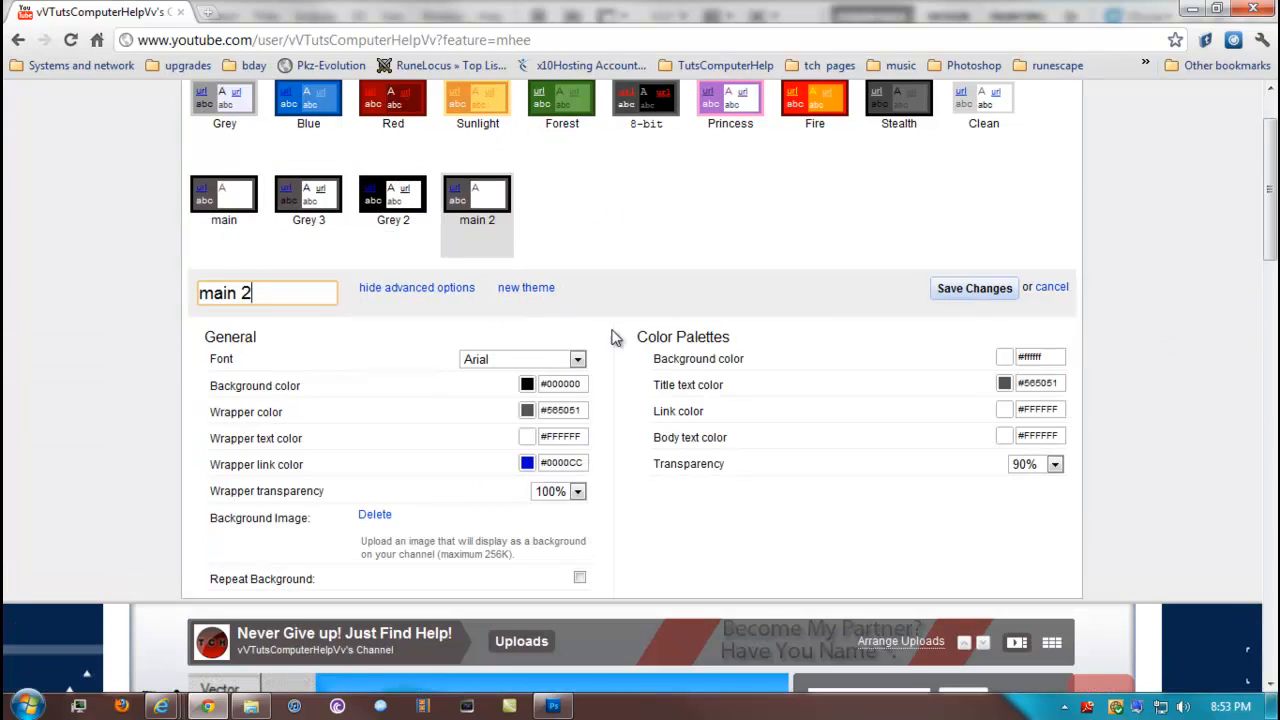
Step: Delete the existing background image from the new channel theme
scroll(614, 337, "down", 5)
scroll(393, 325, "up", 2)
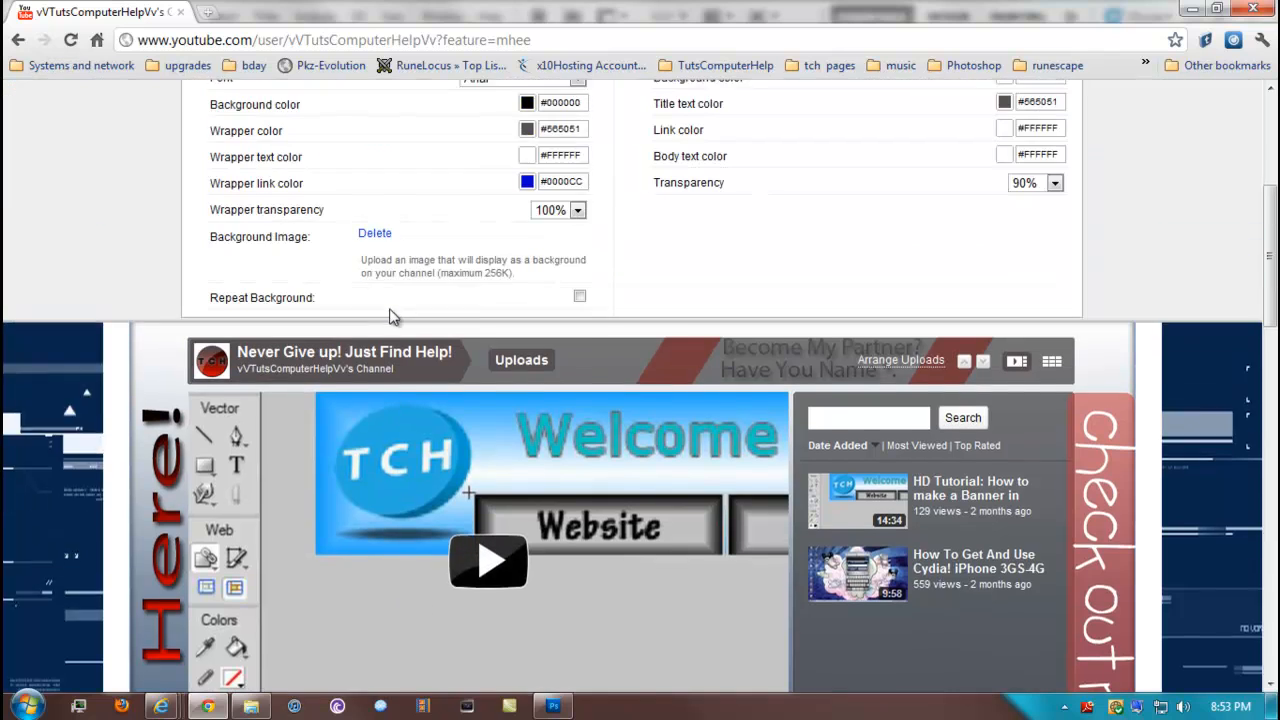
scroll(393, 317, "up", 1)
left_click(375, 328)
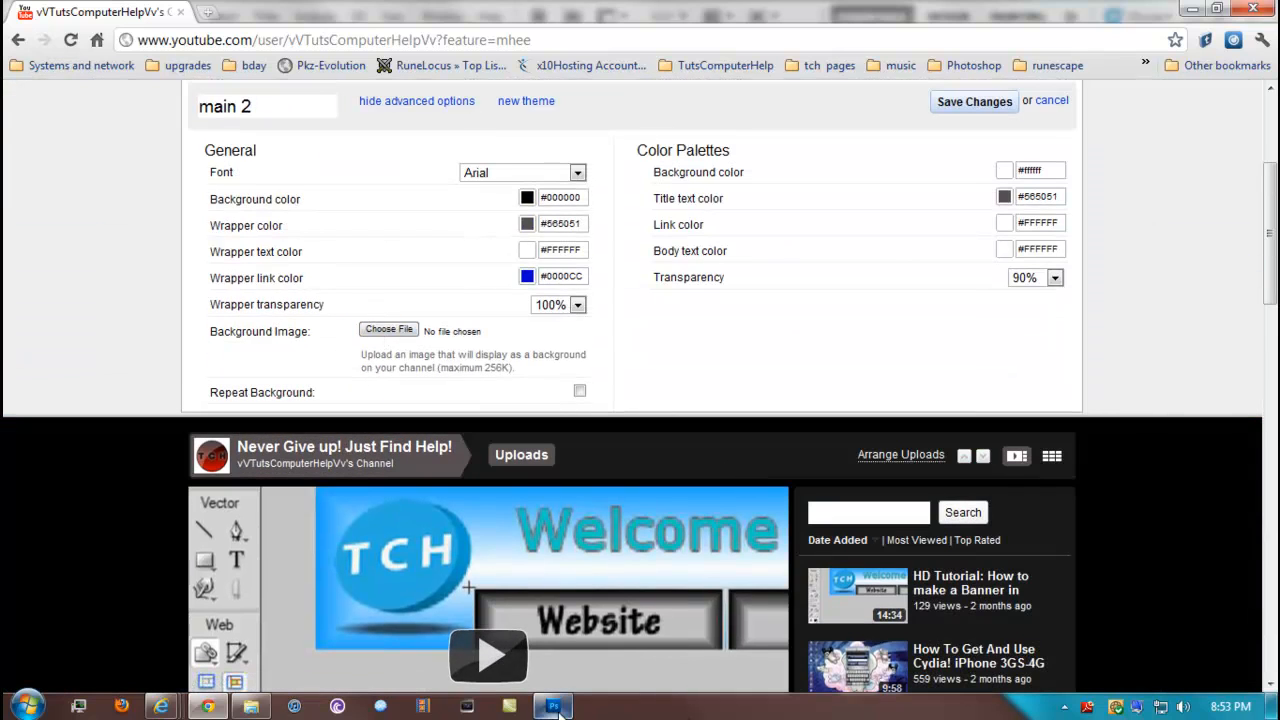
Step: Switch to Photoshop and save a copy of the layout as tutoral.png in PNG format in the YOUTUBE folder
left_click(555, 707)
left_click(68, 18)
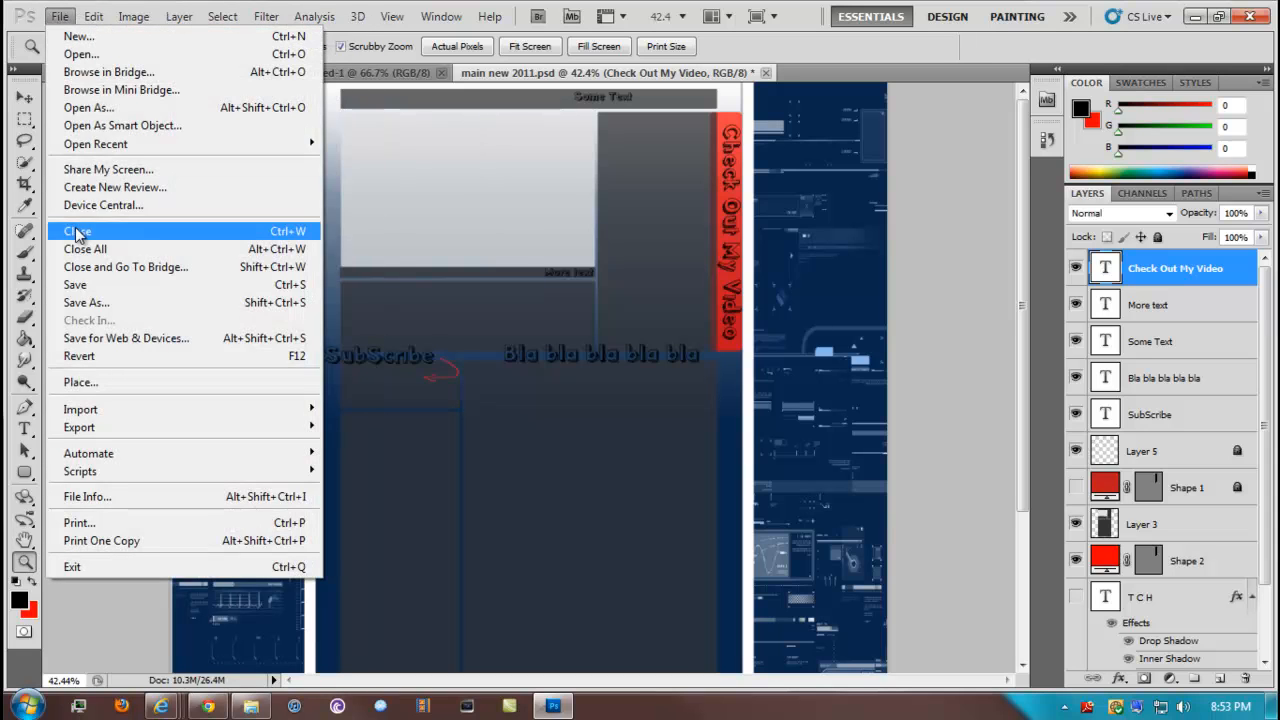
left_click(86, 302)
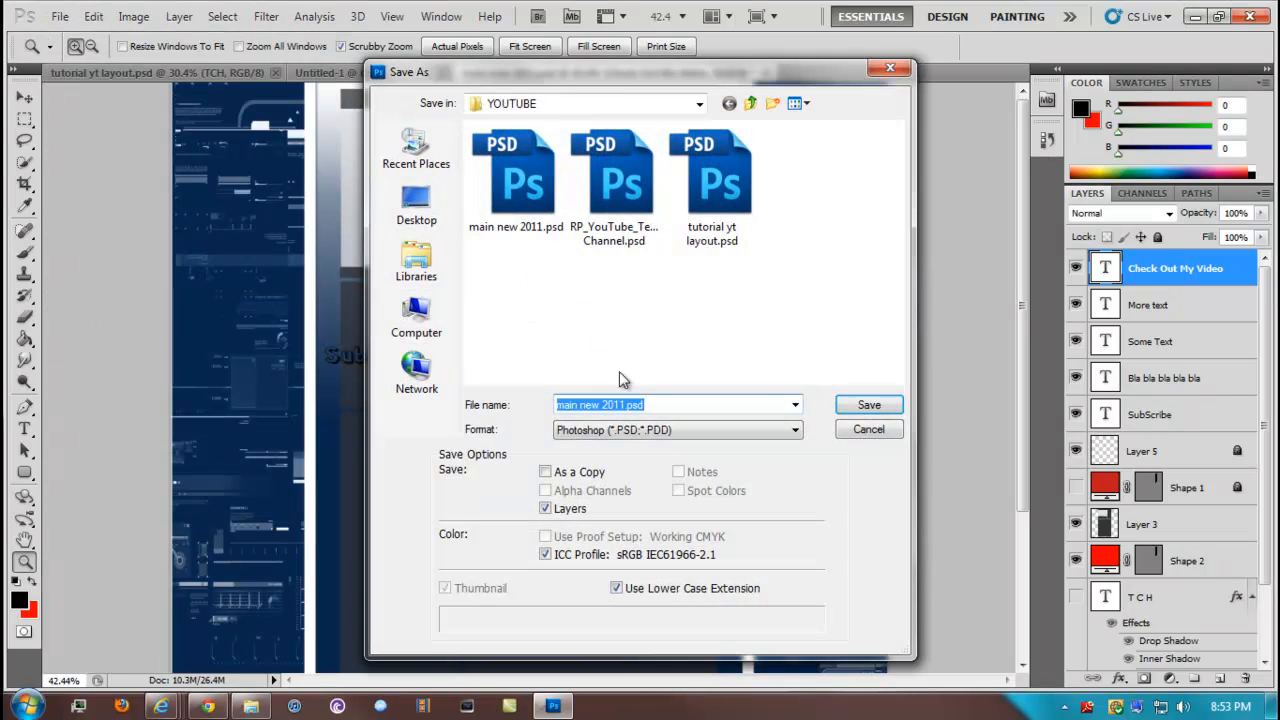
left_click(663, 433)
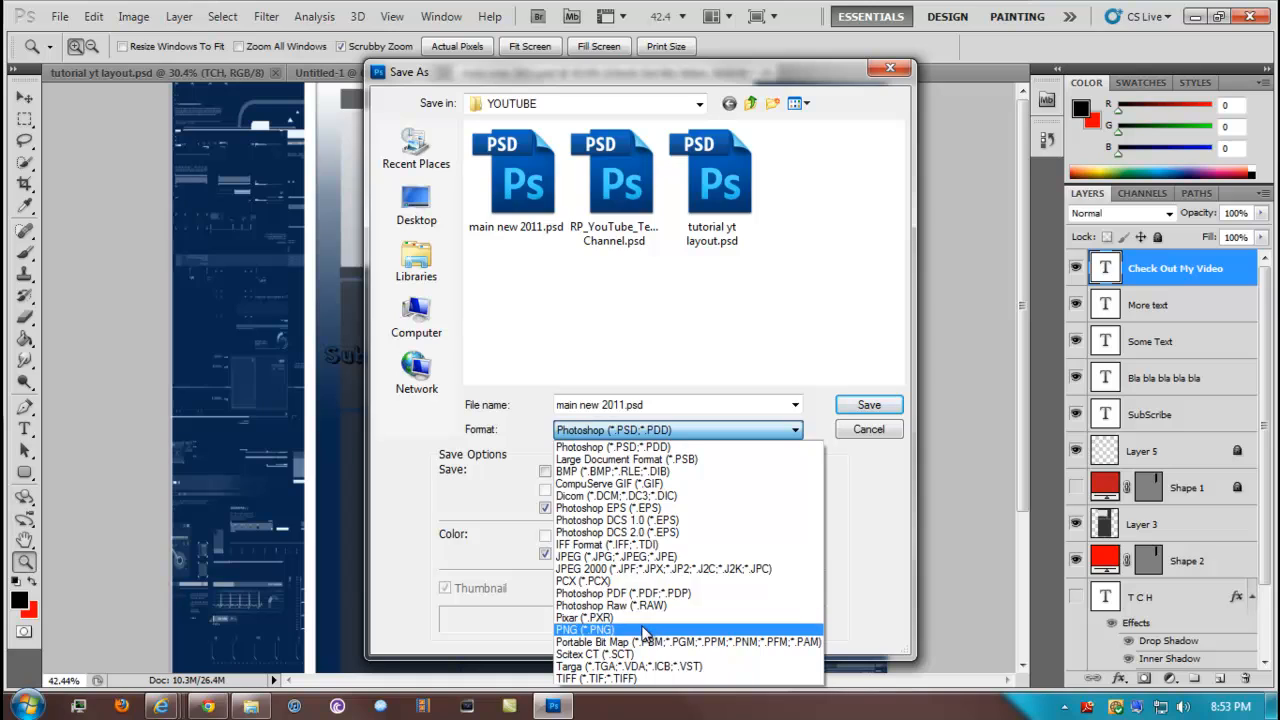
left_click(692, 625)
left_click(621, 406)
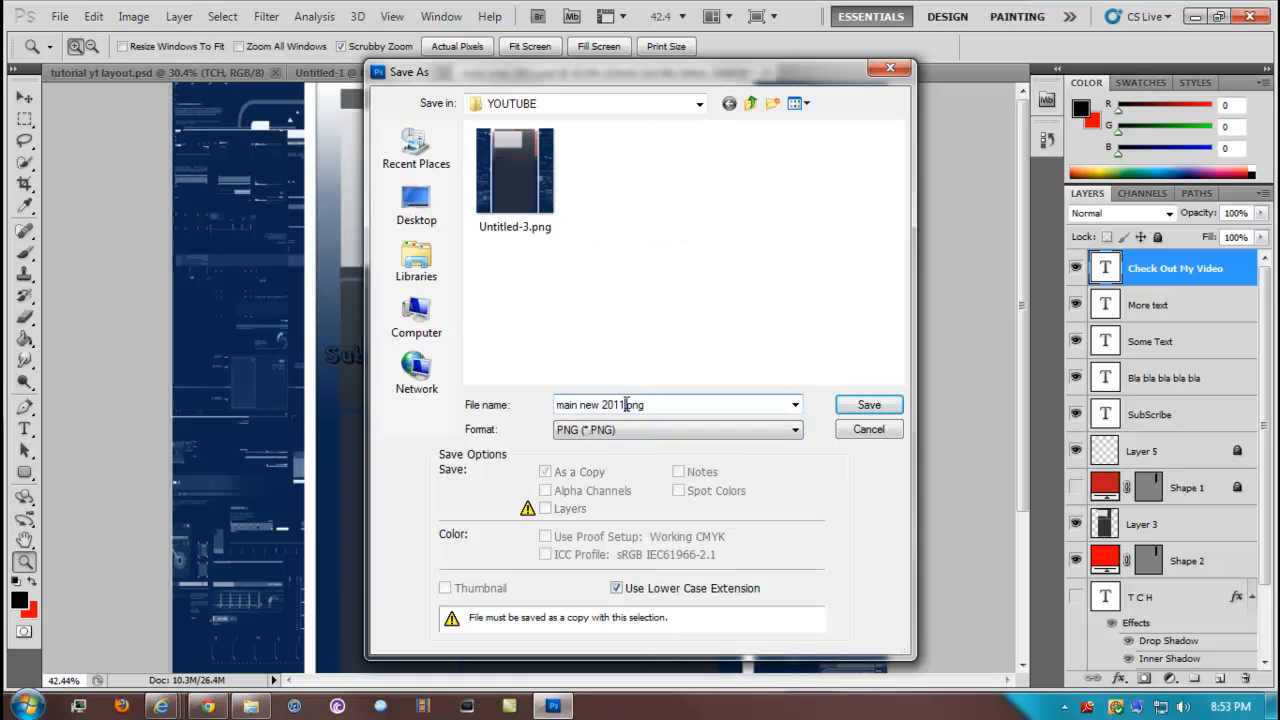
left_click_drag(621, 406, 505, 410)
type("tutoral")
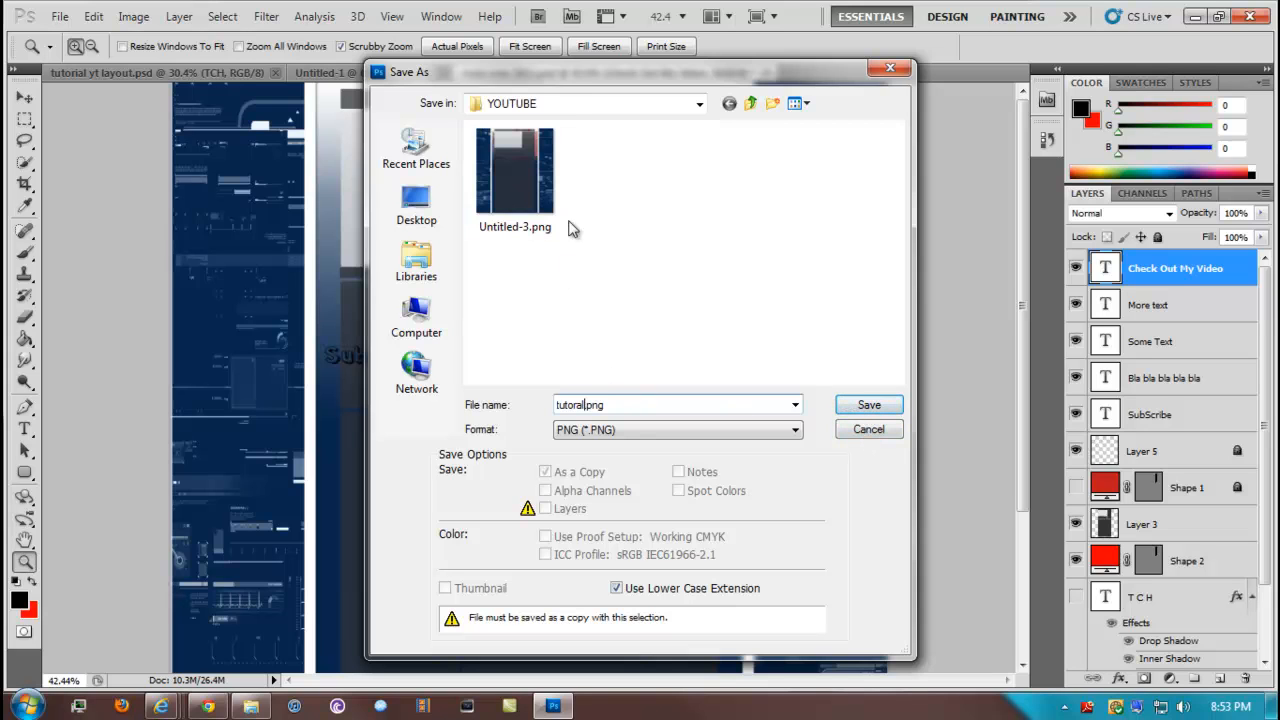
left_click(850, 404)
left_click(650, 229)
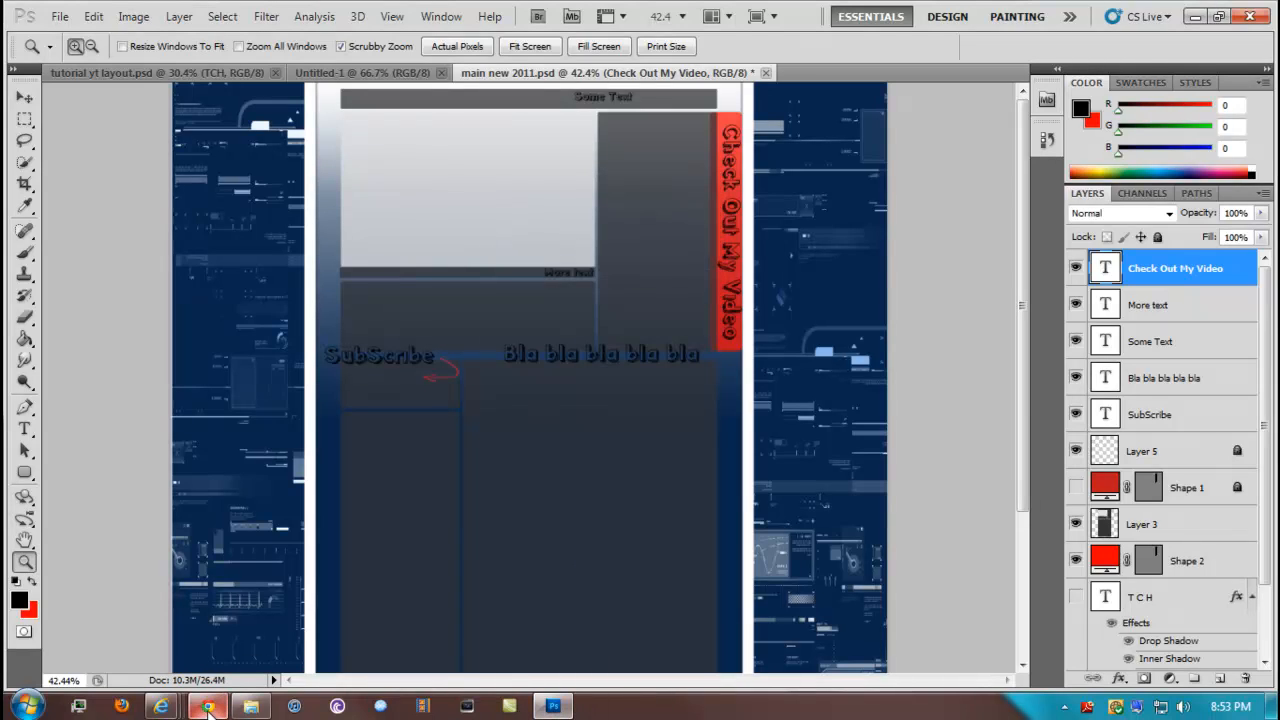
Step: Switch to Chrome and upload tutoral.png from the YOUTUBE folder as the main 2 theme's background image
mouse_move(208, 708)
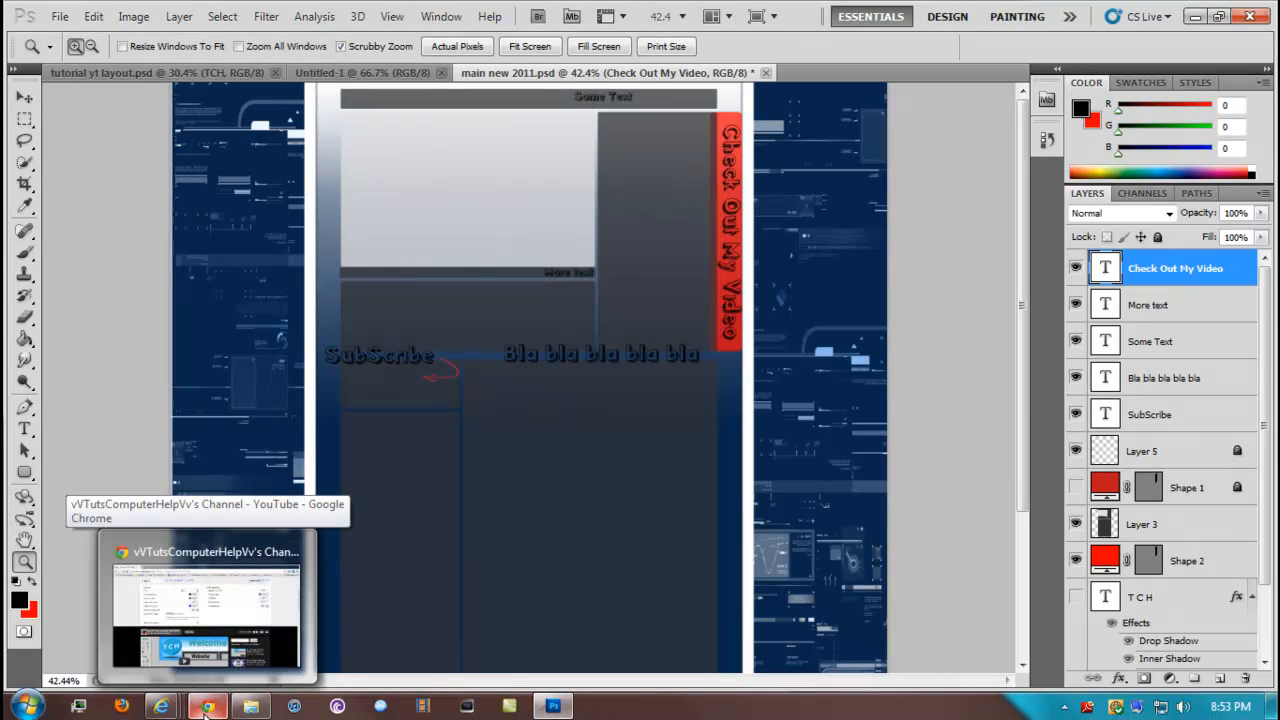
left_click(206, 708)
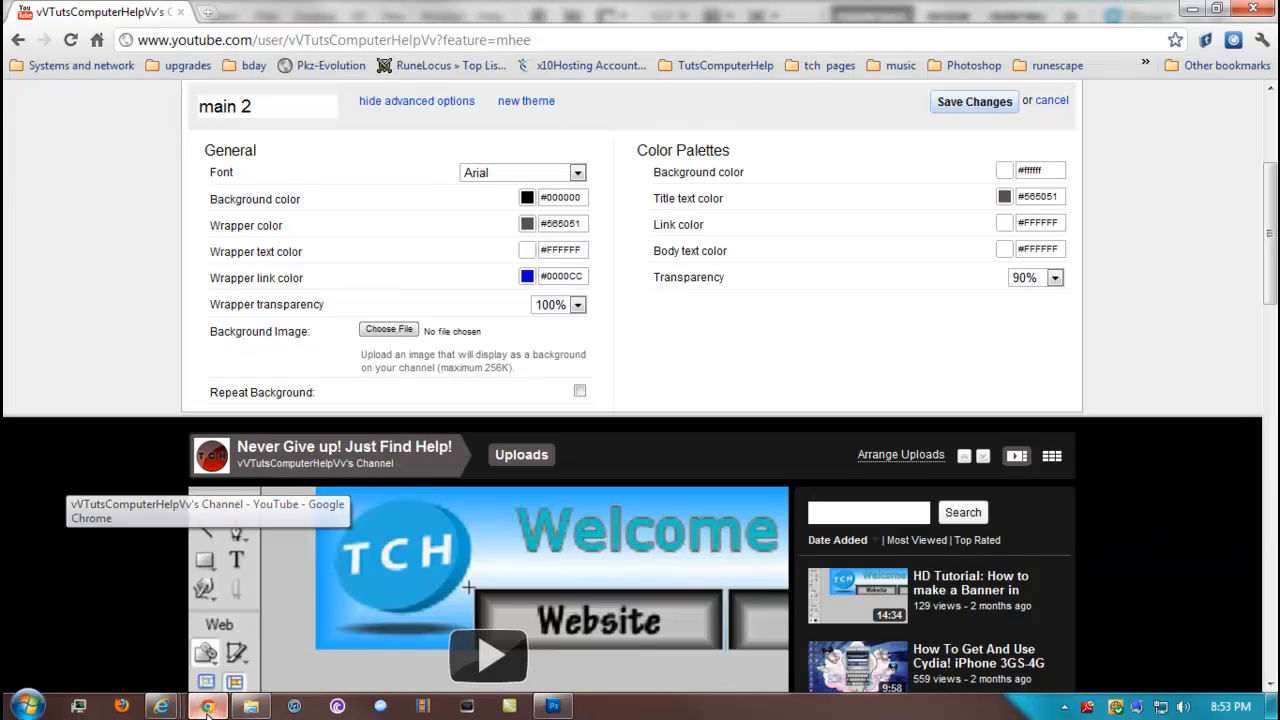
left_click(392, 329)
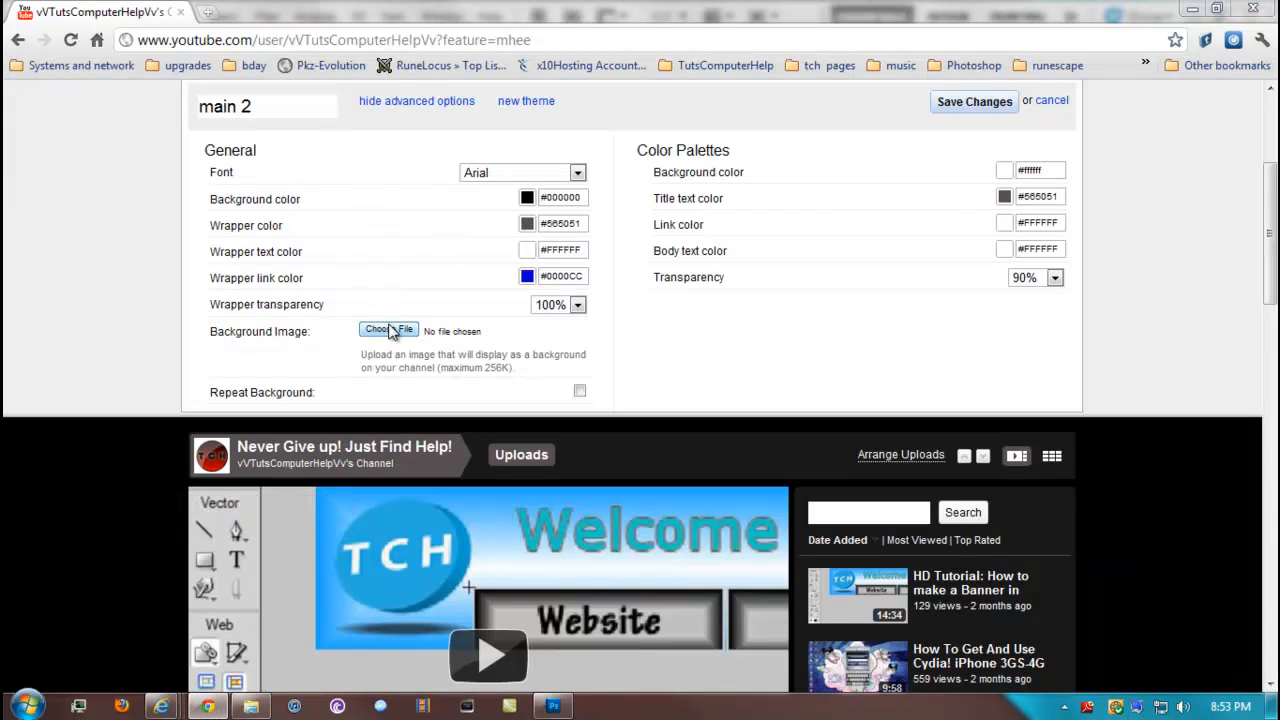
scroll(643, 323, "down", 2)
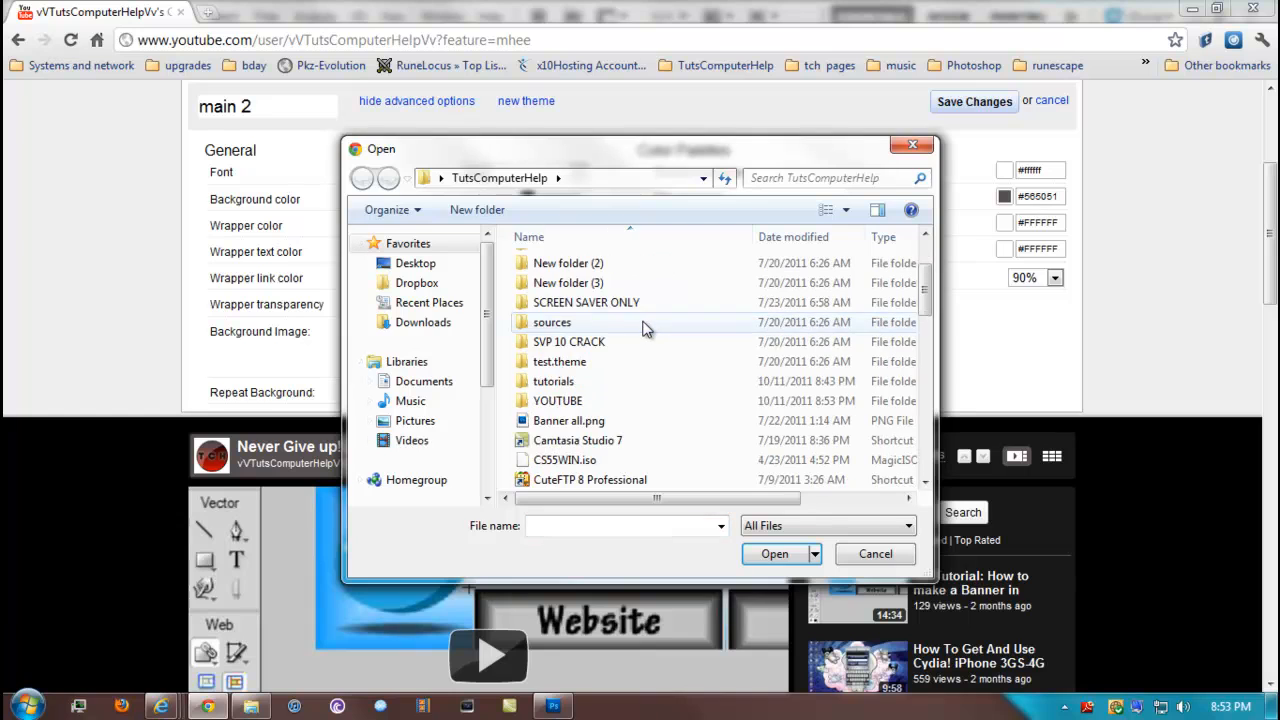
double_click(591, 399)
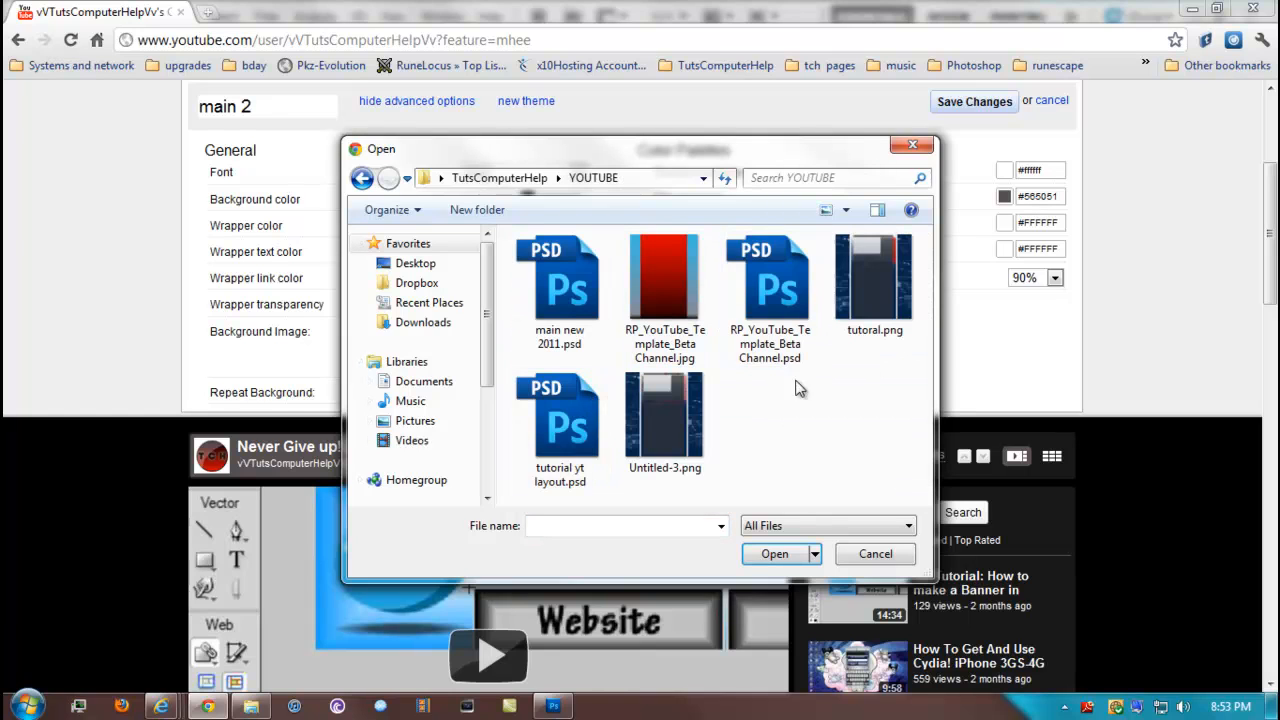
double_click(874, 293)
Step: Check how the uploaded background and its text labels line up with the channel page's header, video and profile sections
scroll(912, 430, "down", 1)
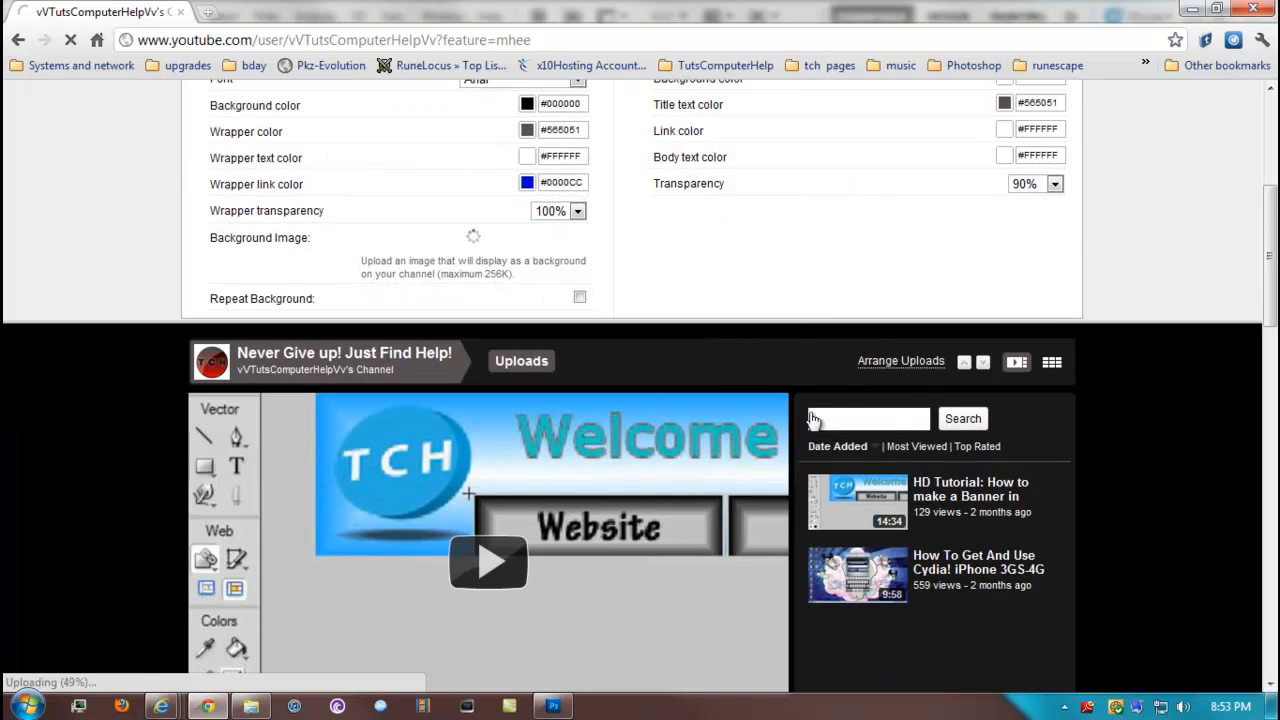
scroll(686, 380, "up", 3)
scroll(657, 414, "down", 3)
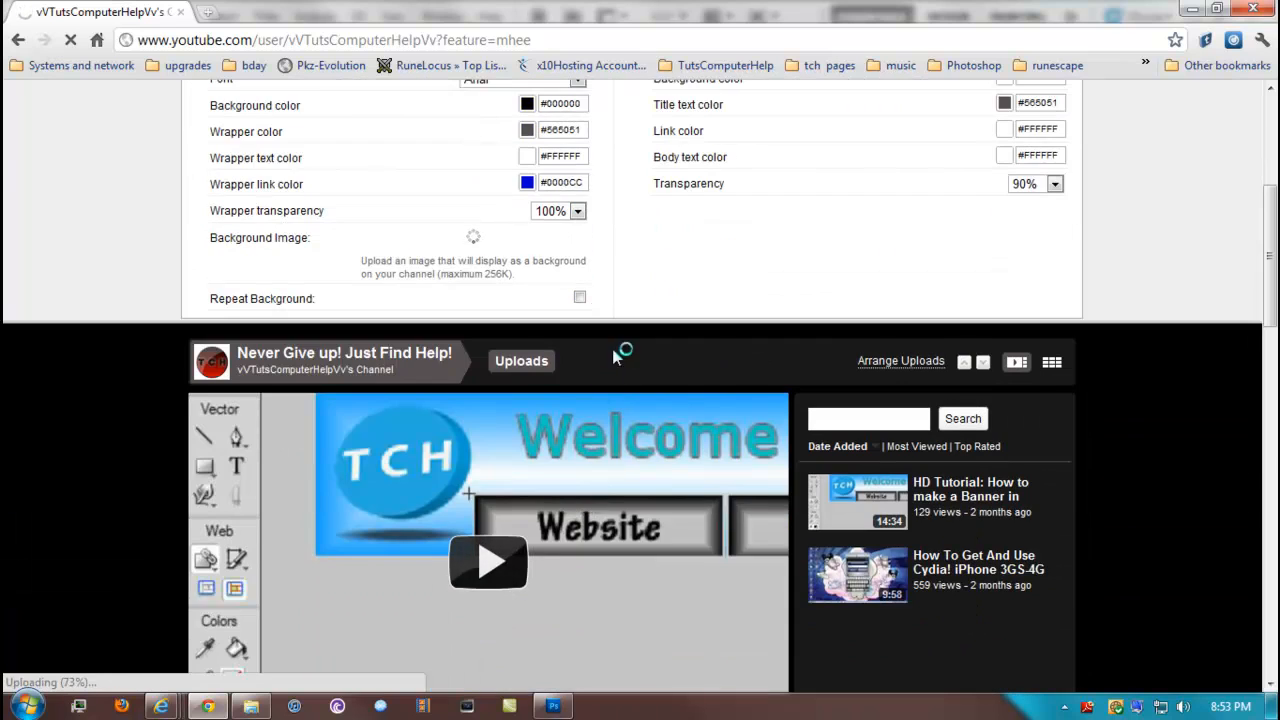
scroll(1089, 394, "down", 4)
scroll(1080, 380, "up", 4)
scroll(1069, 380, "down", 2)
scroll(1065, 388, "up", 1)
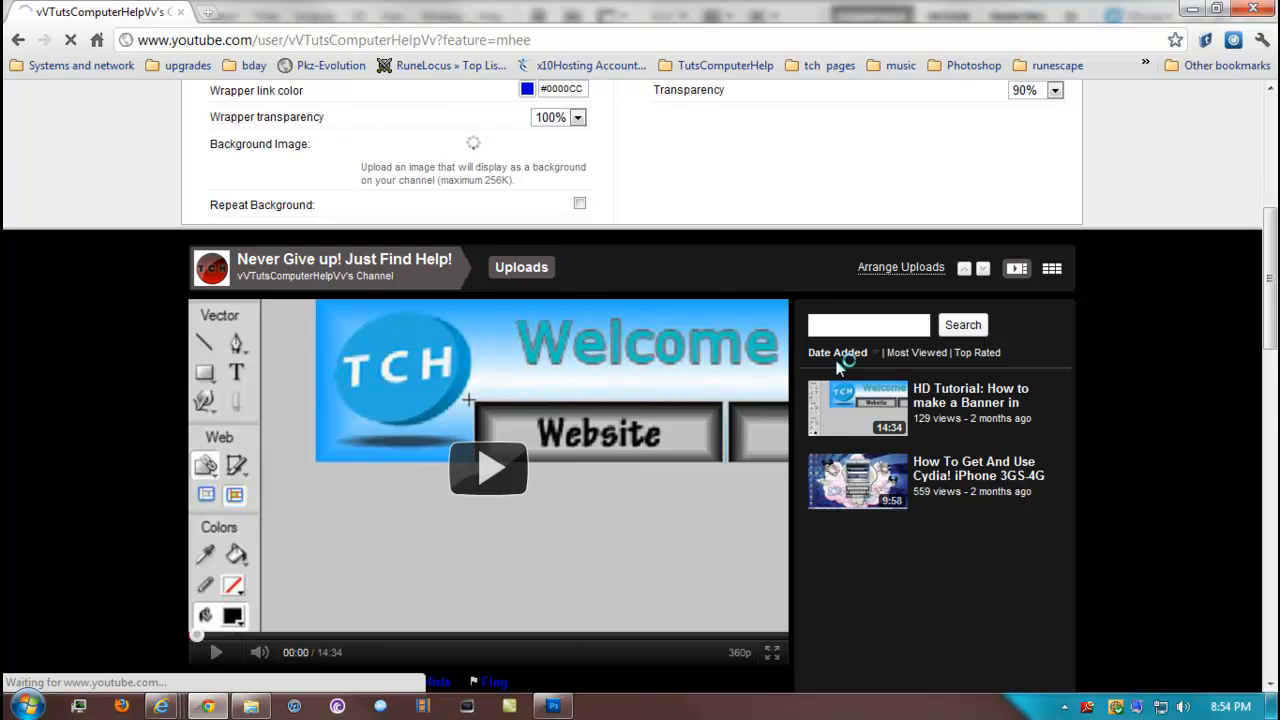
scroll(800, 370, "down", 3)
scroll(920, 386, "up", 2)
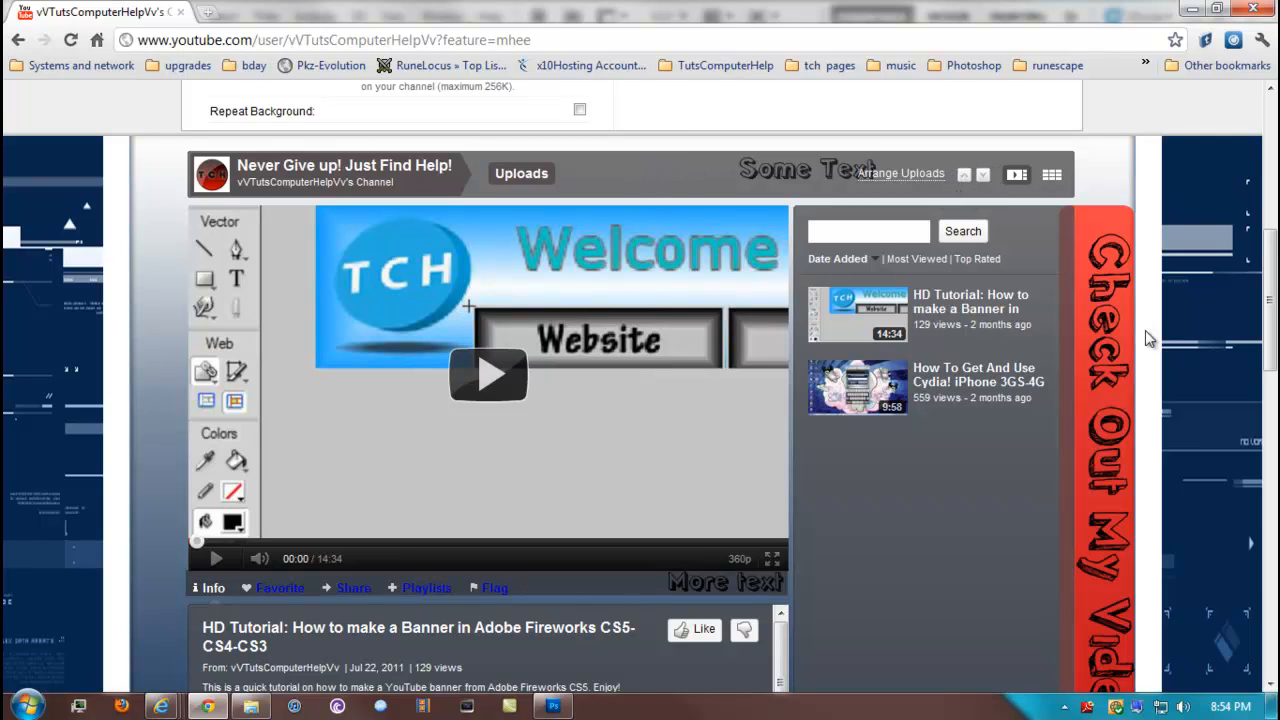
scroll(940, 250, "down", 1)
scroll(916, 336, "up", 3)
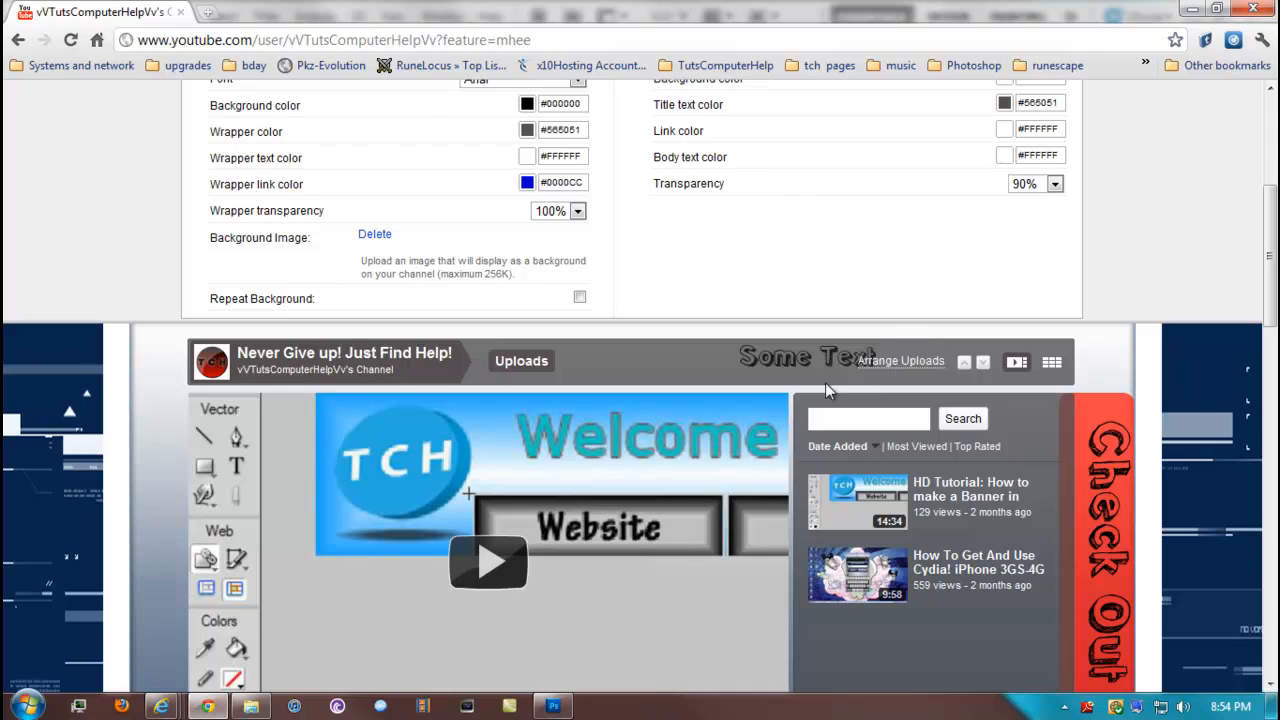
scroll(1075, 540, "down", 3)
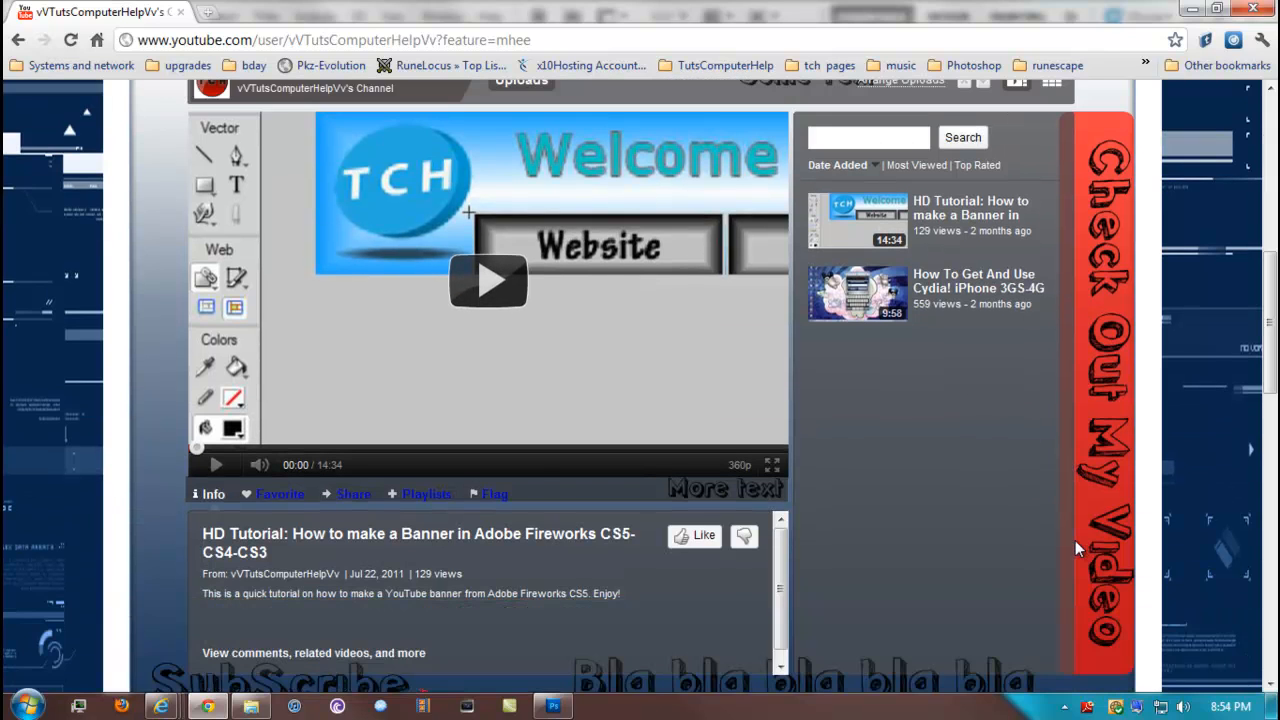
scroll(1100, 398, "down", 3)
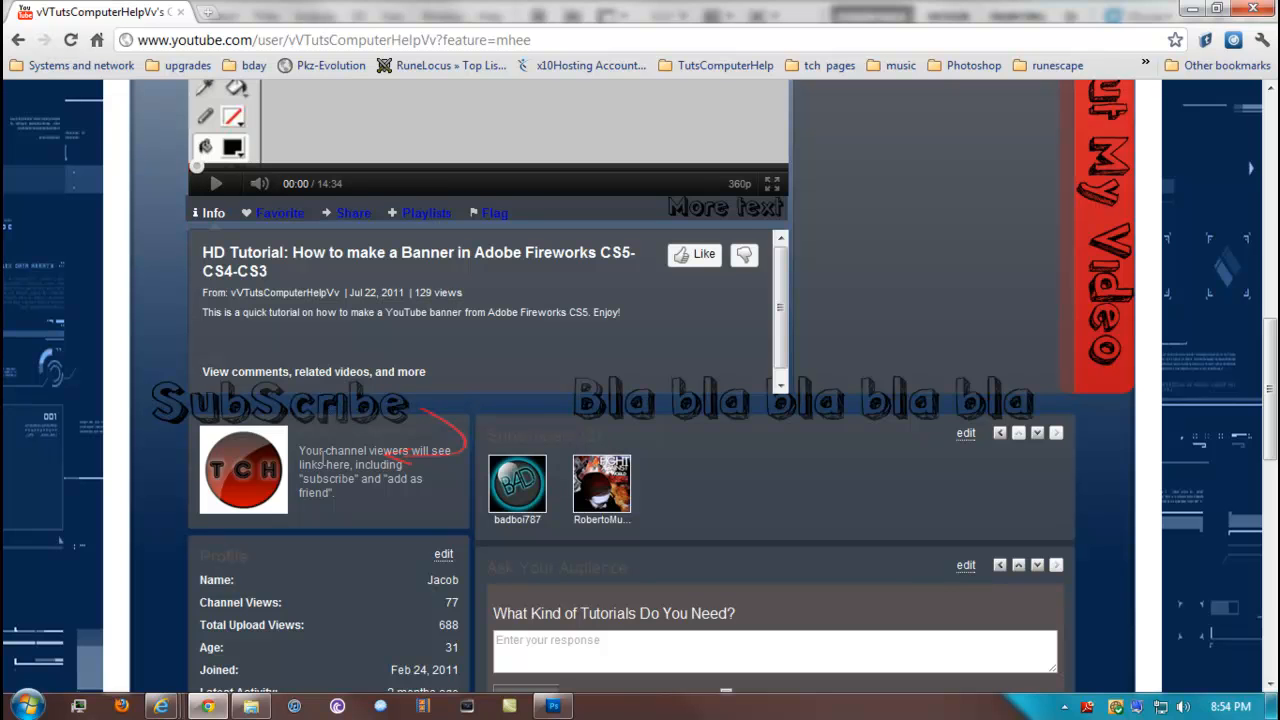
Step: Select the existing main theme and return to the channel page
scroll(753, 565, "up", 15)
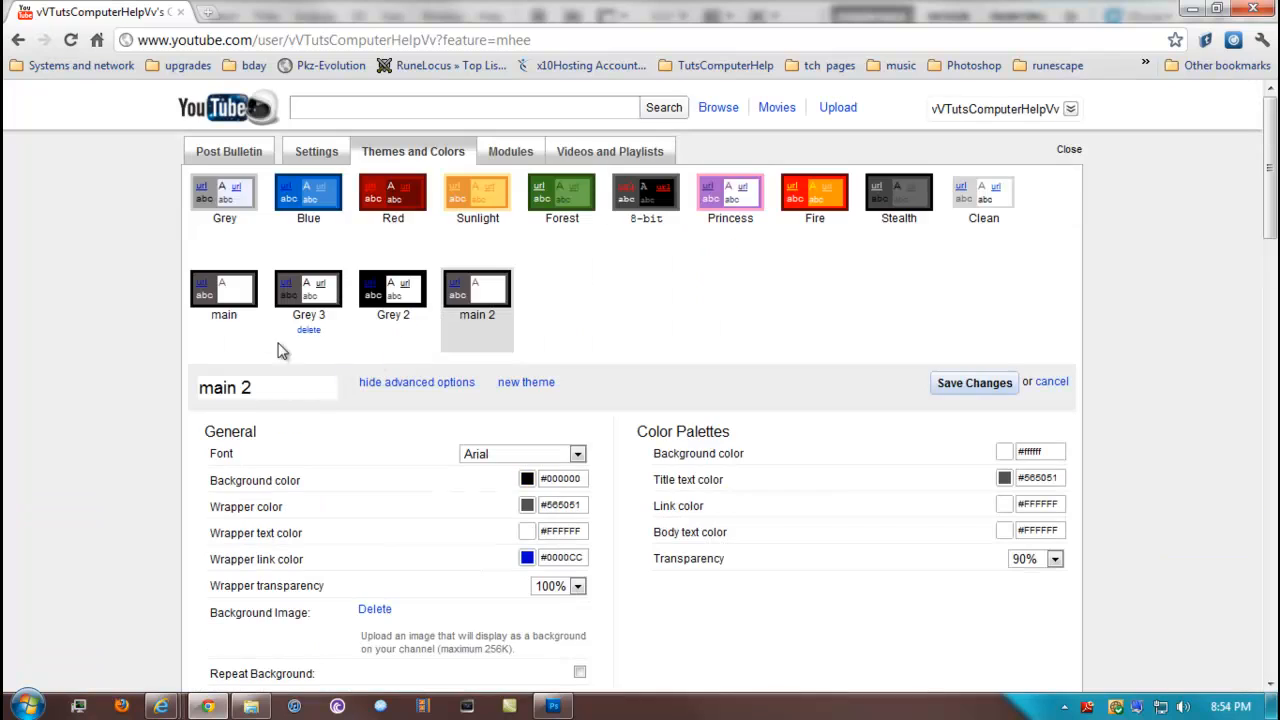
left_click(226, 286)
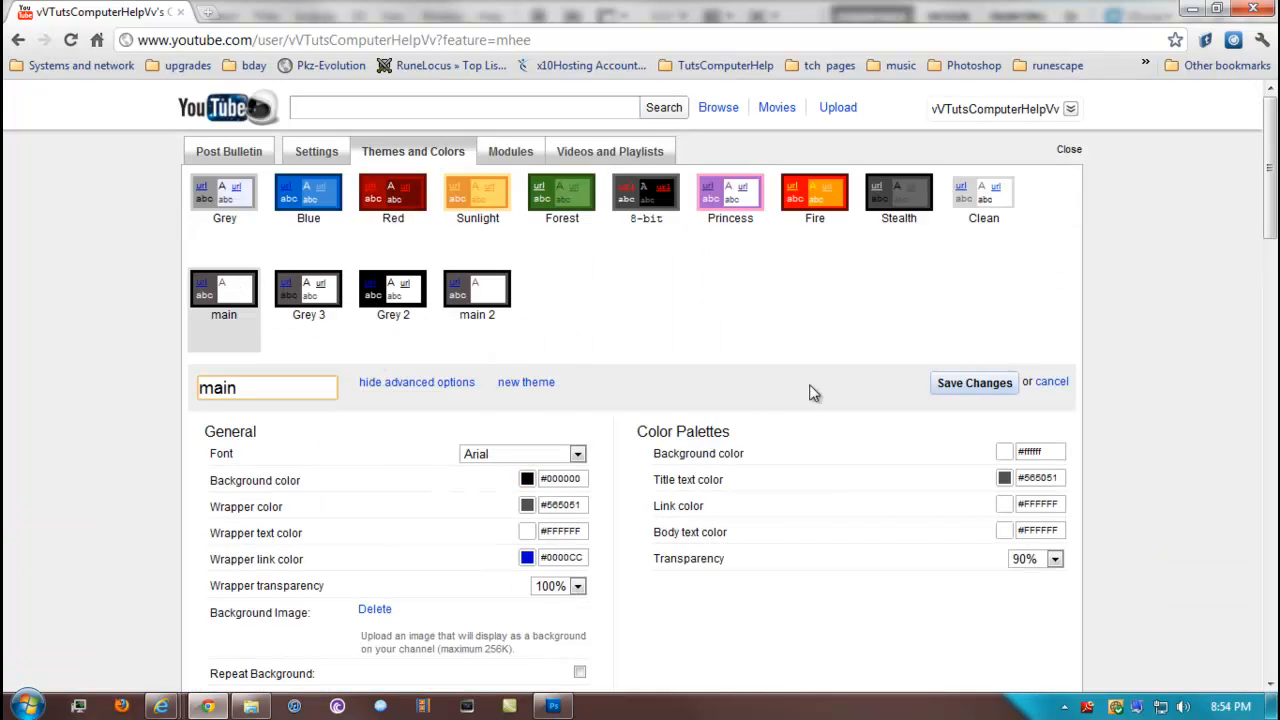
left_click(1030, 112)
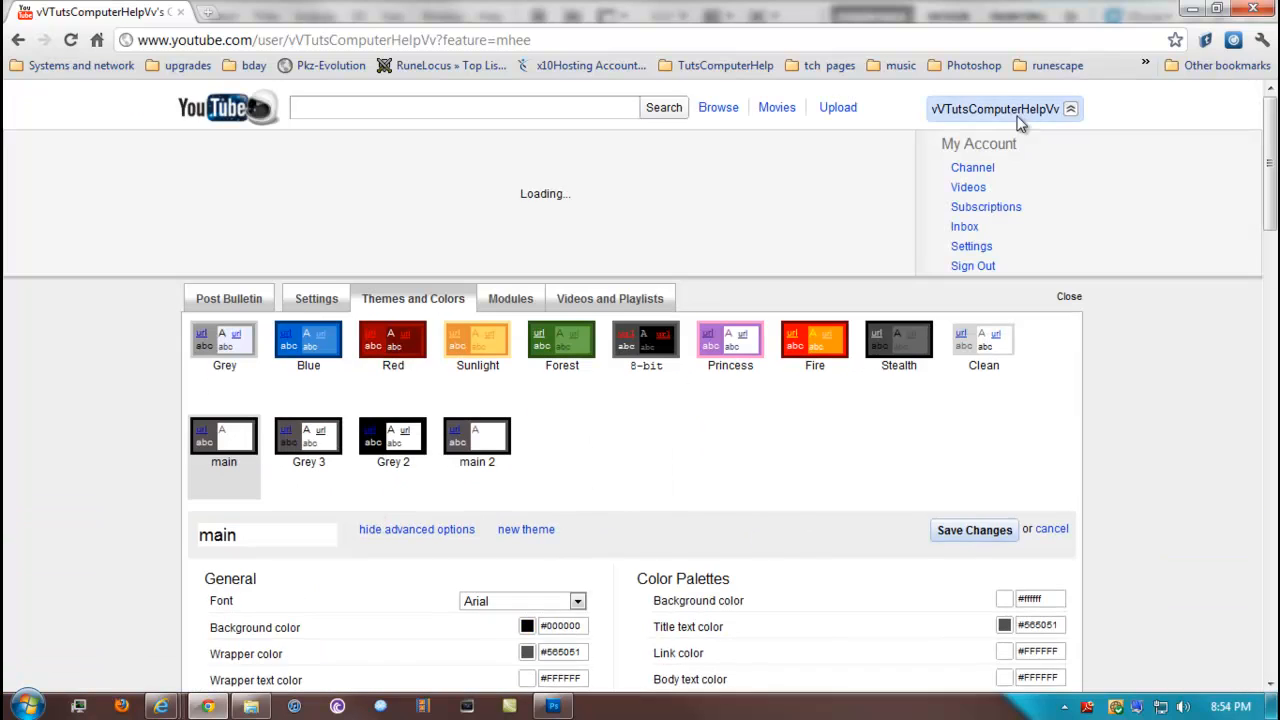
left_click(978, 229)
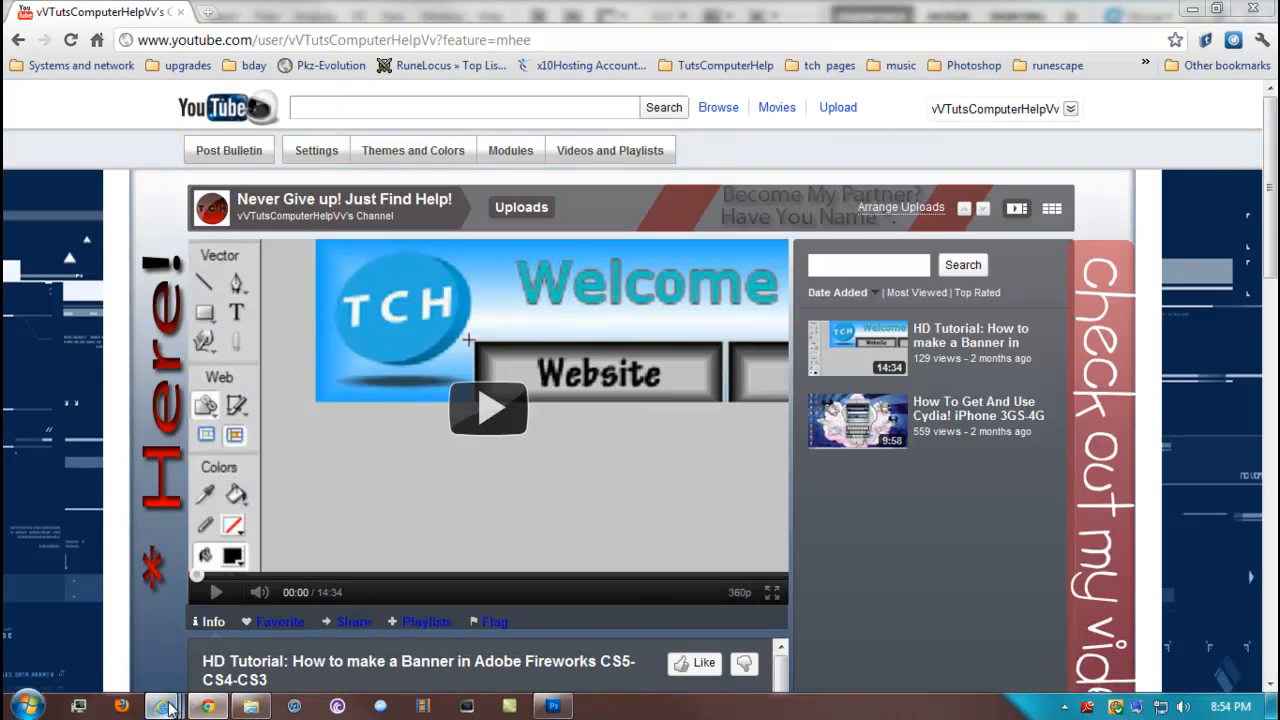
Step: Open a new maximized Internet Explorer window and load youtube.com
mouse_move(169, 709)
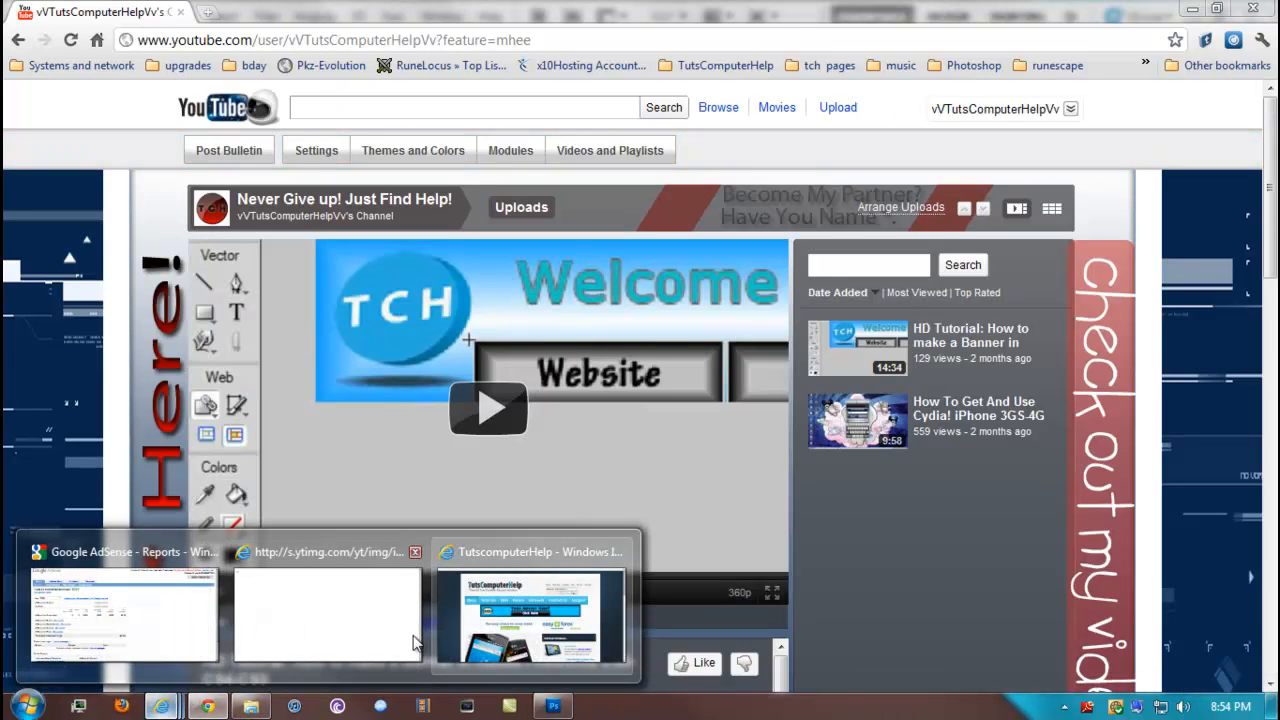
right_click(170, 708)
left_click(252, 618)
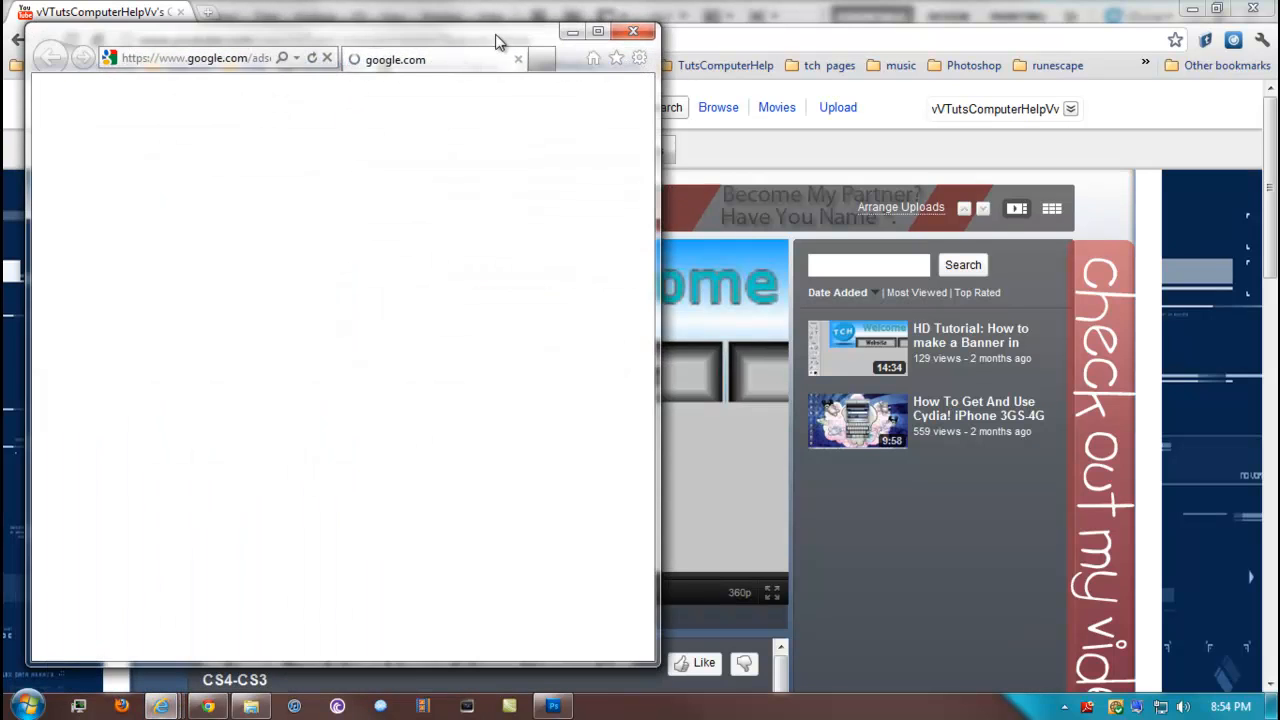
double_click(499, 42)
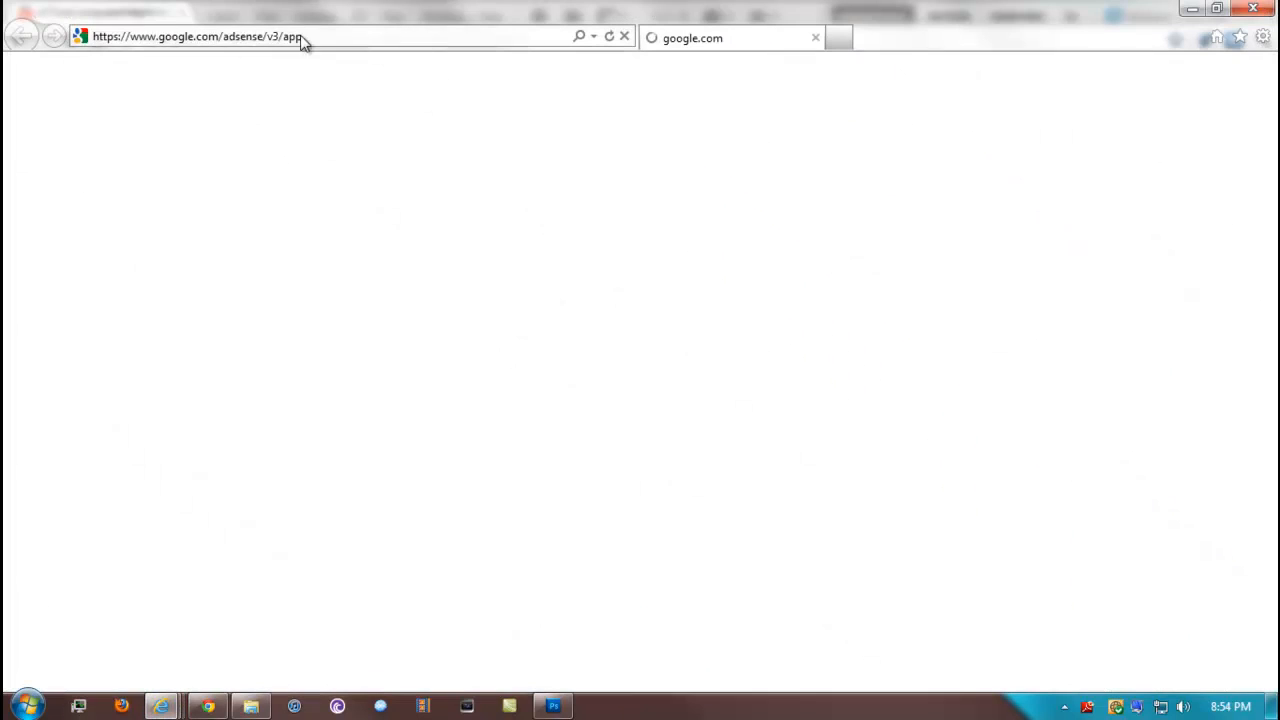
left_click(303, 37)
type("youtube.com")
key("Return")
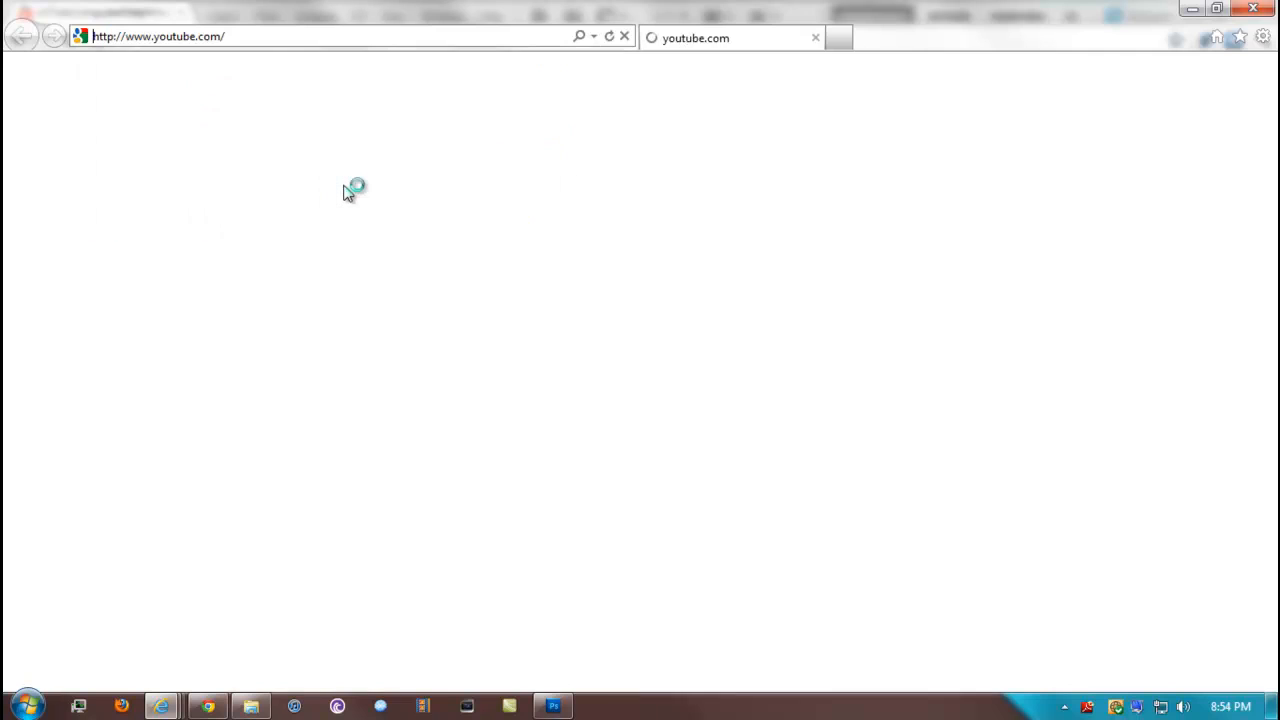
Step: Load the public channel page at youtube.com/vvTutsComputerHelpVv
left_click(430, 40)
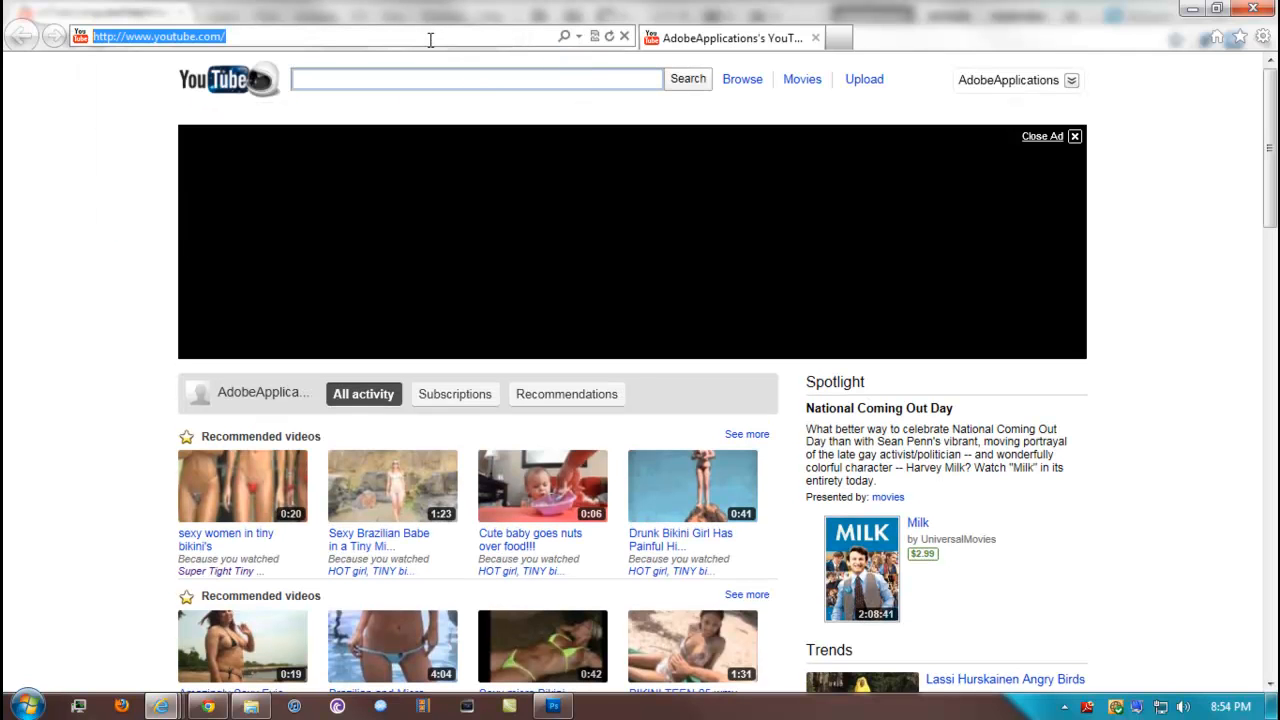
left_click(430, 38)
type("vvTutsComputerHelpVv")
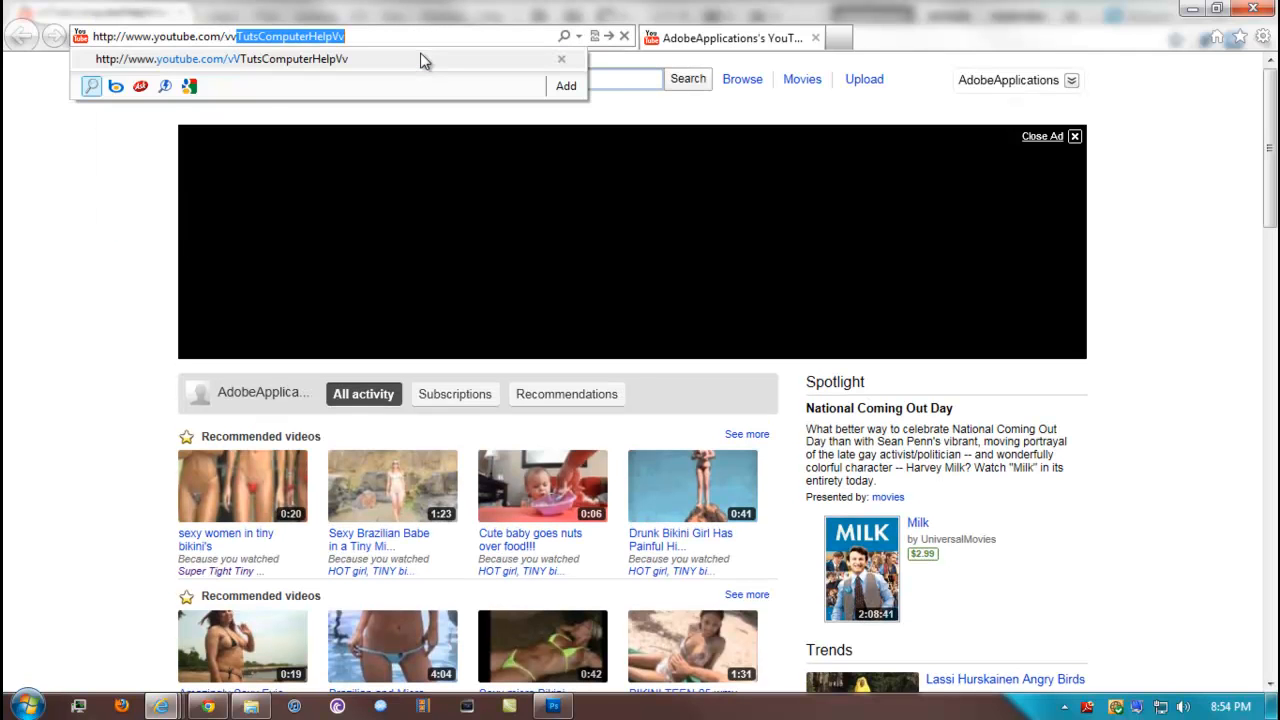
key("Return")
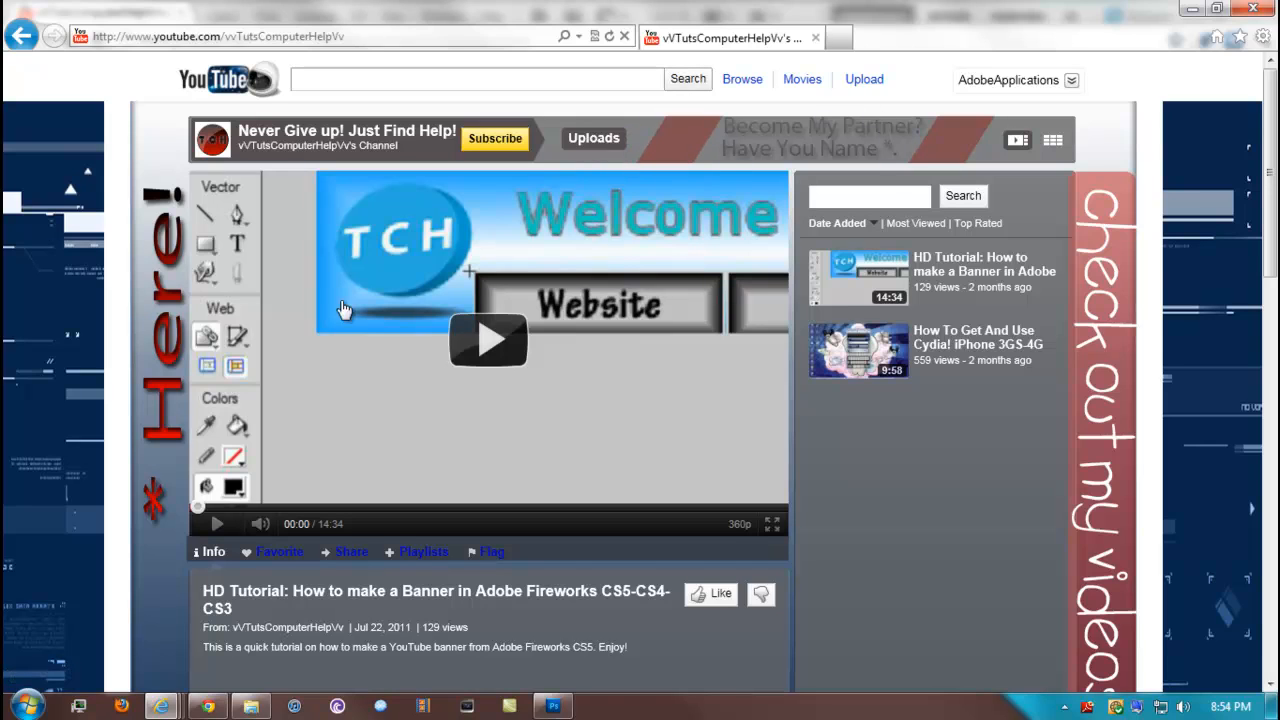
Step: Subscribe to the channel from its profile box and dismiss the subscription options popup
scroll(1122, 207, "down", 2)
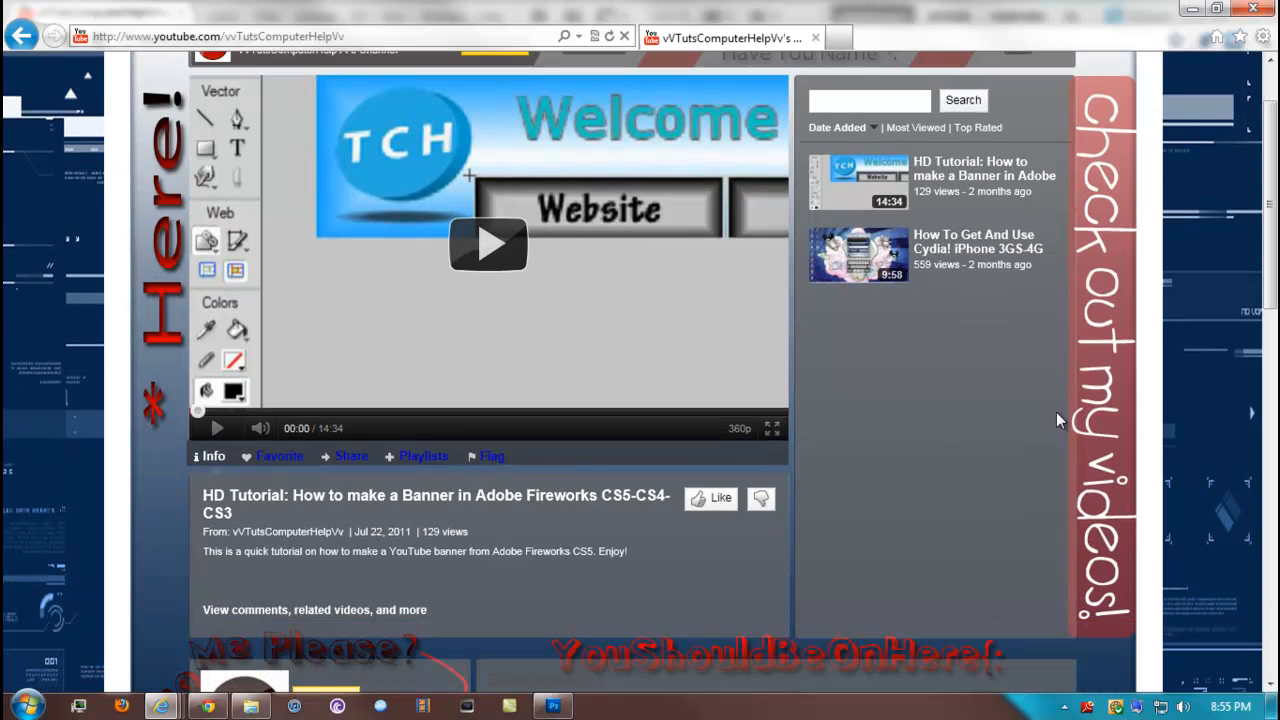
scroll(859, 611, "down", 6)
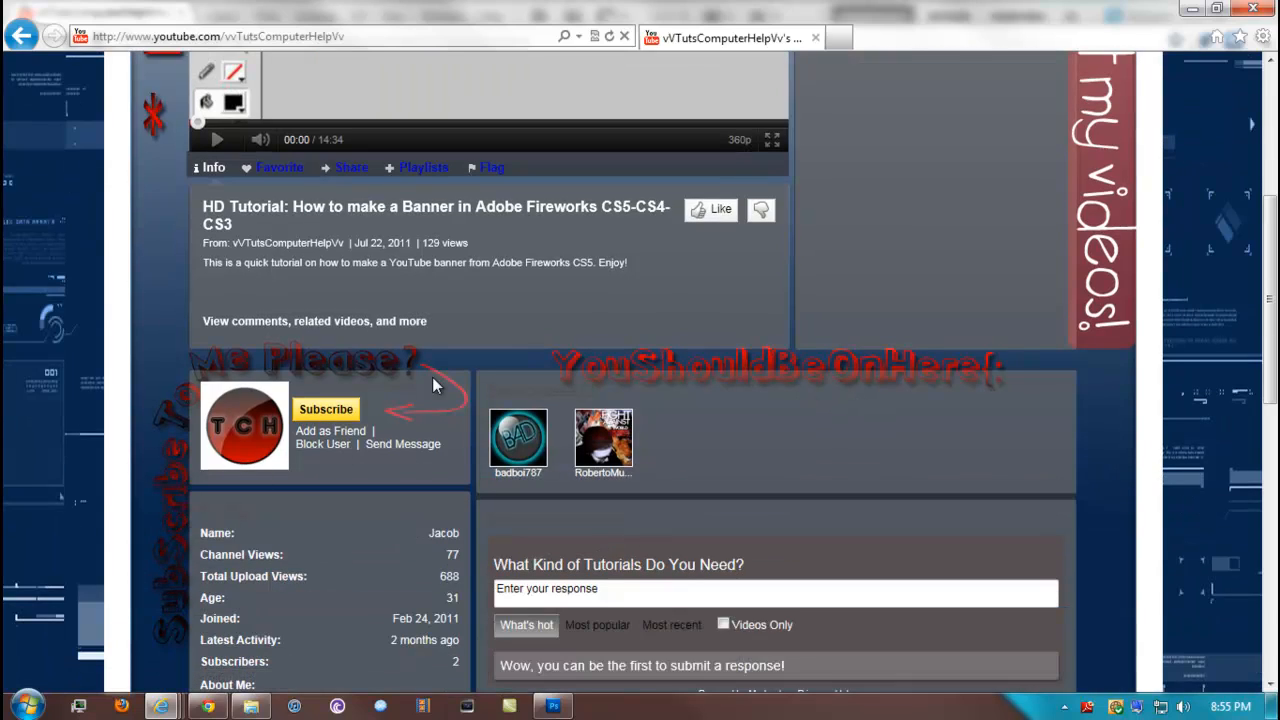
left_click(305, 411)
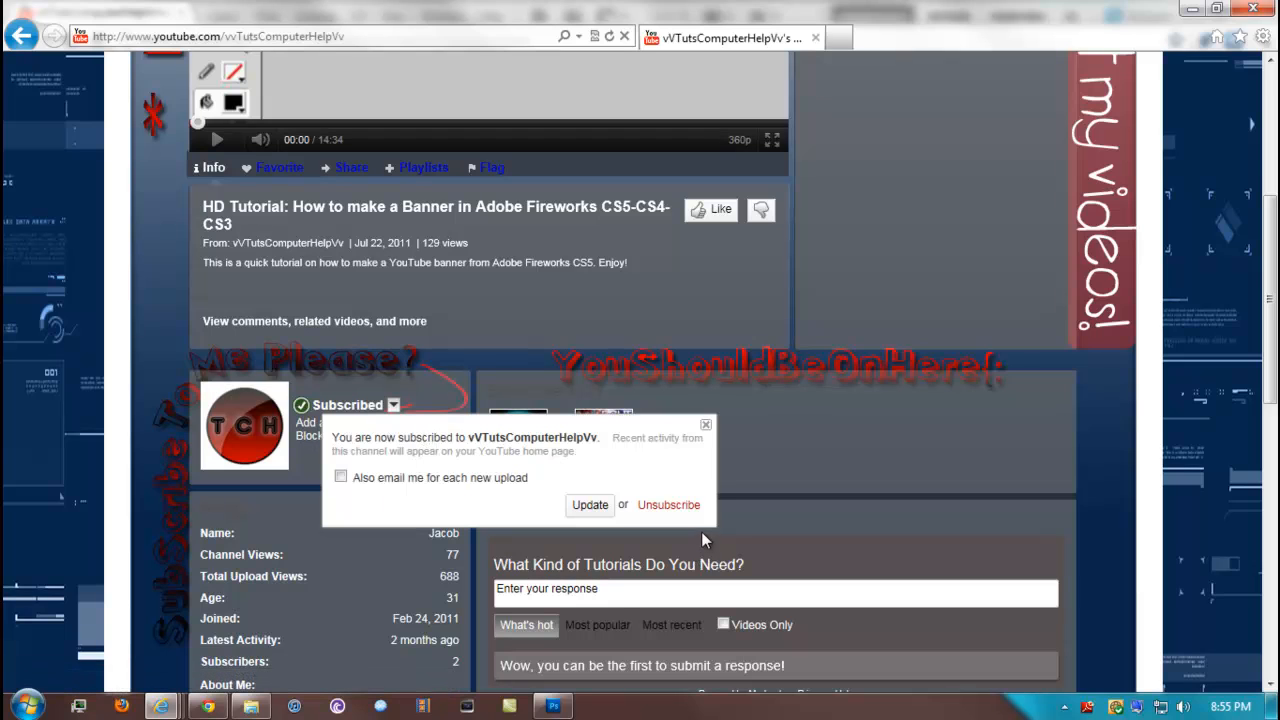
left_click(705, 424)
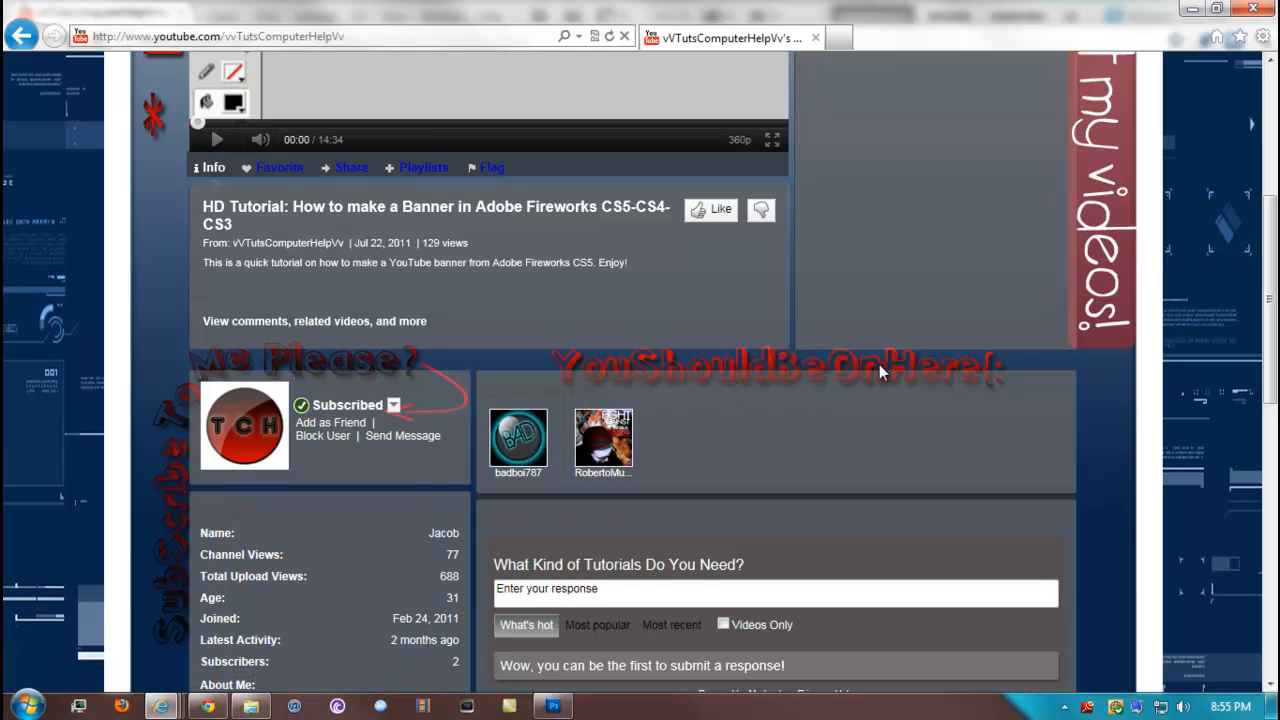
Step: Examine the channel background down to the end of the page and around the subscribe section
scroll(594, 397, "down", 6)
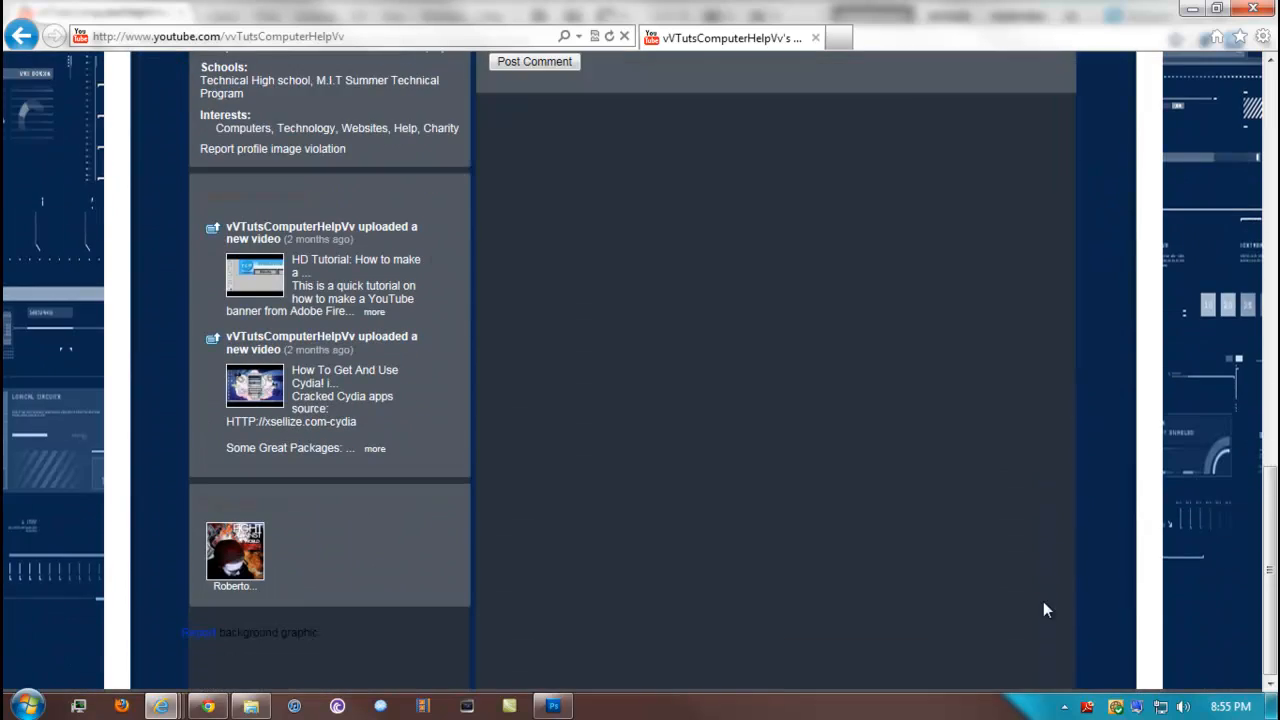
scroll(308, 590, "up", 8)
scroll(240, 580, "down", 4)
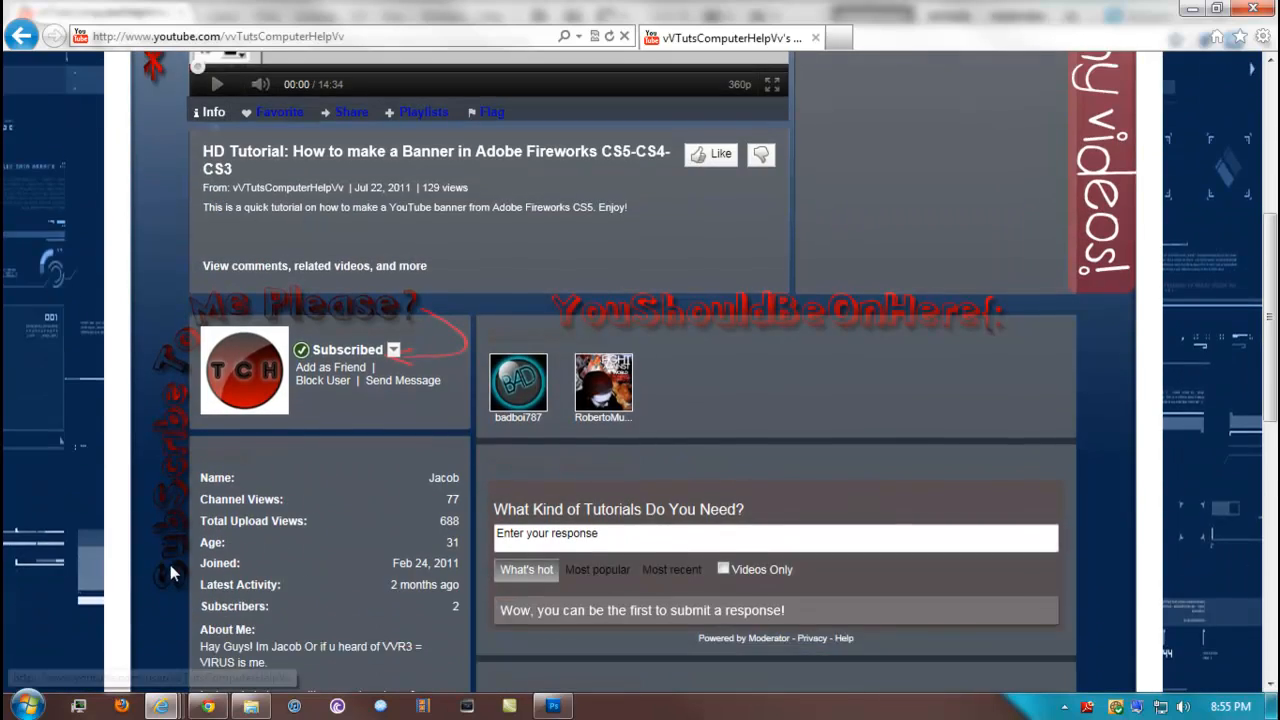
Step: Review the upper part of the public channel page, close it, and return to the channel background document in Photoshop
scroll(300, 520, "up", 5)
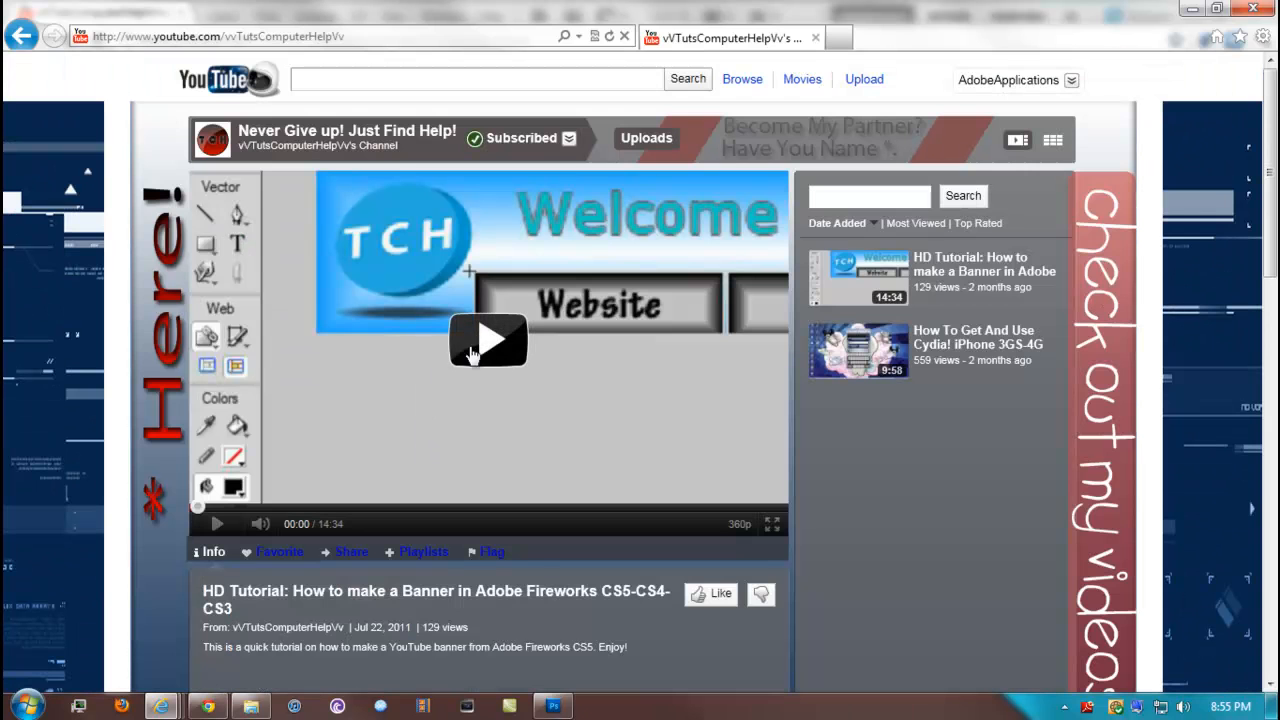
scroll(791, 369, "down", 3)
scroll(800, 351, "up", 3)
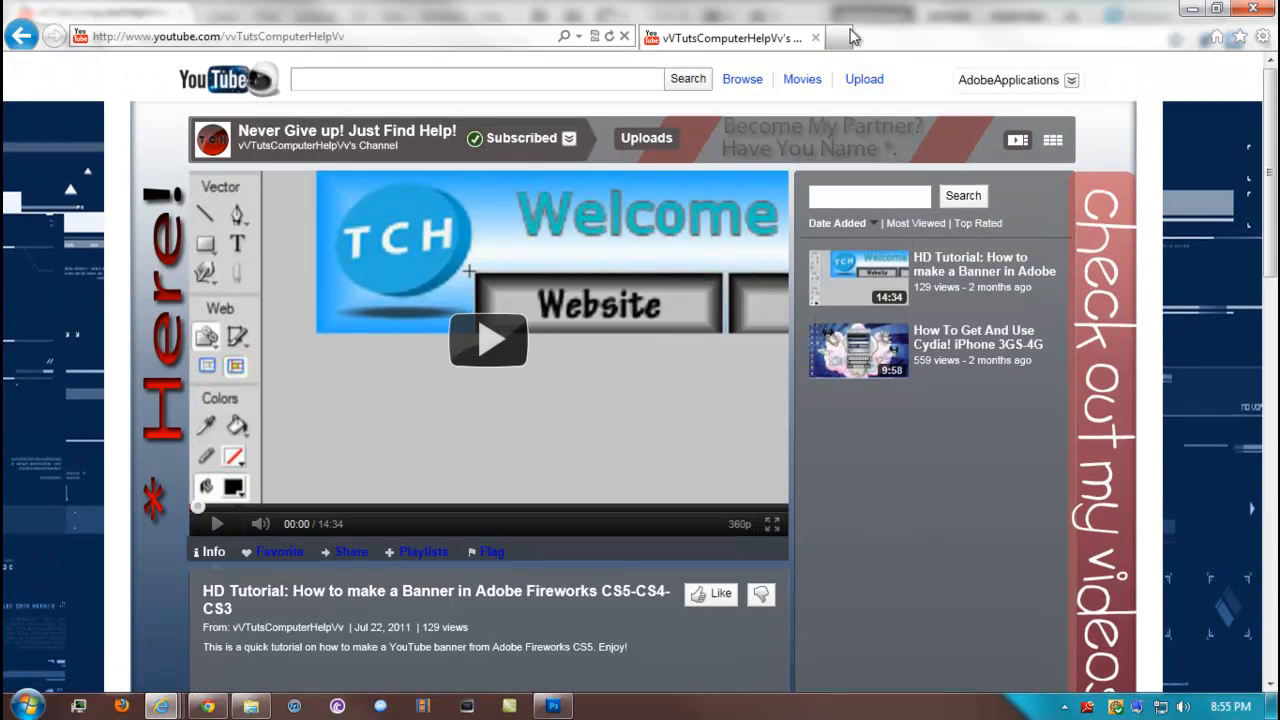
left_click(816, 40)
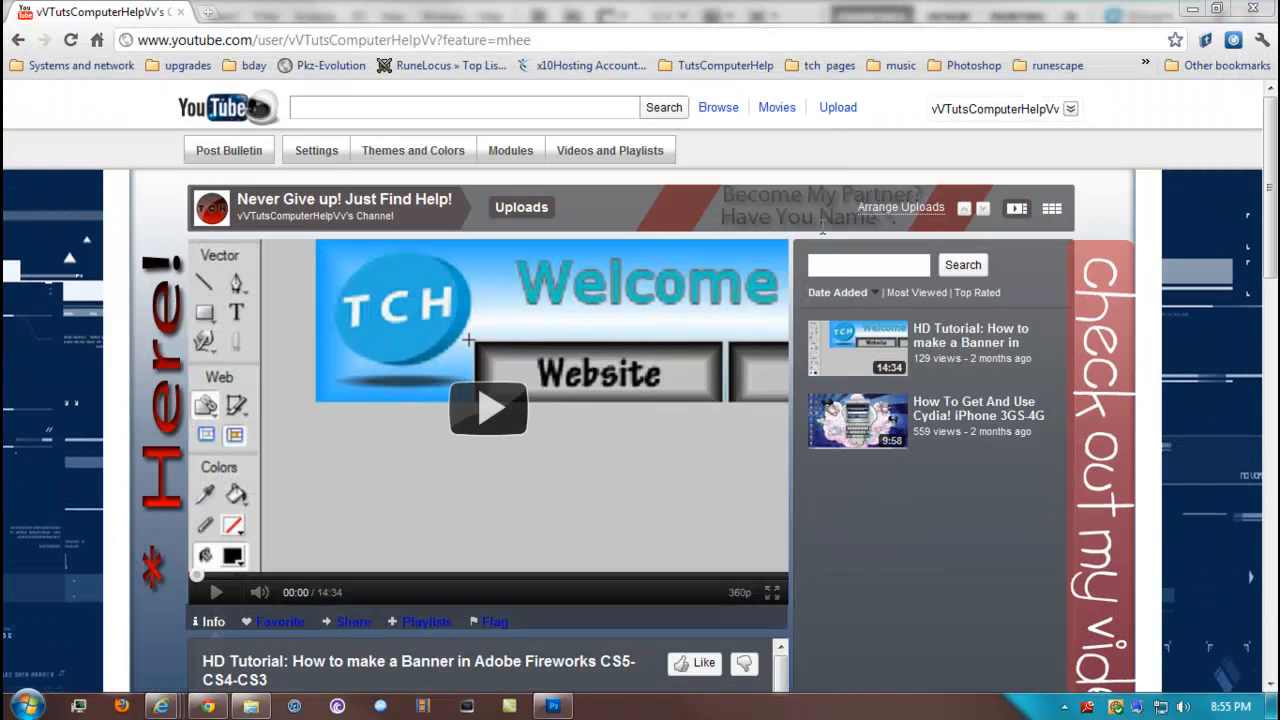
left_click(1249, 10)
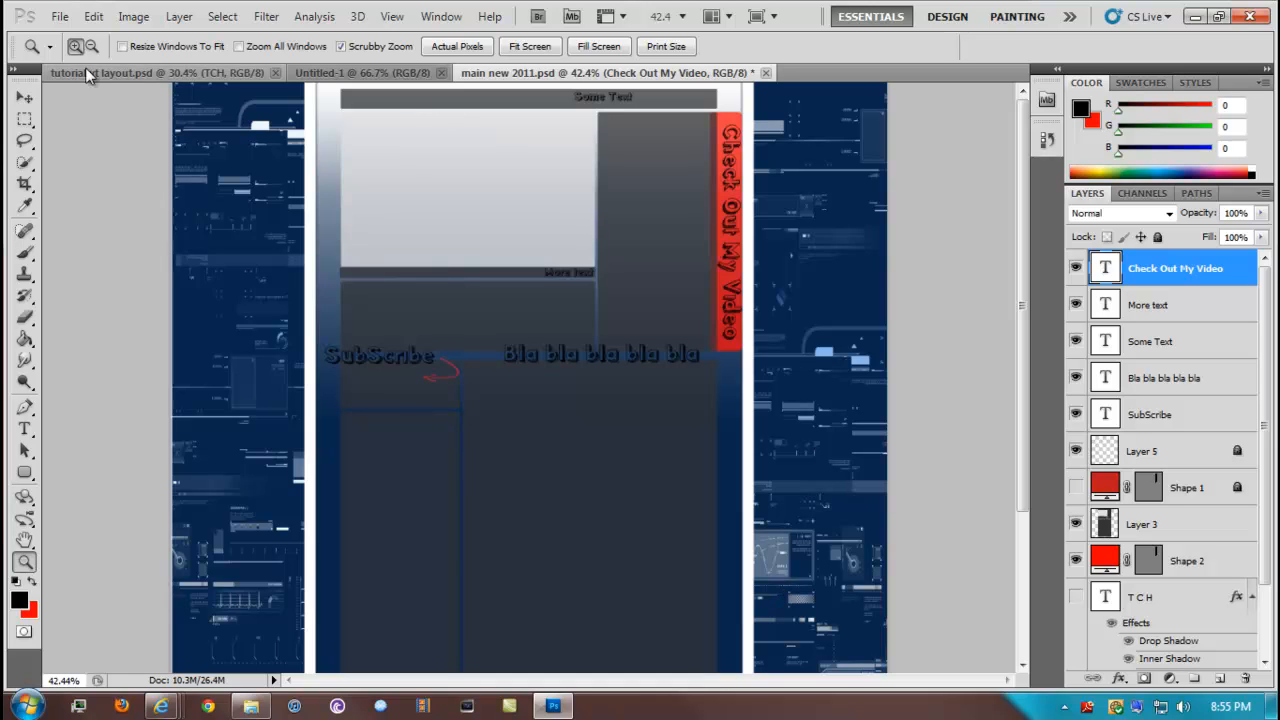
Step: Save the layered document as tutorial2.psd in the YOUTUBE folder, in Photoshop format with Maximize Compatibility on
left_click(58, 16)
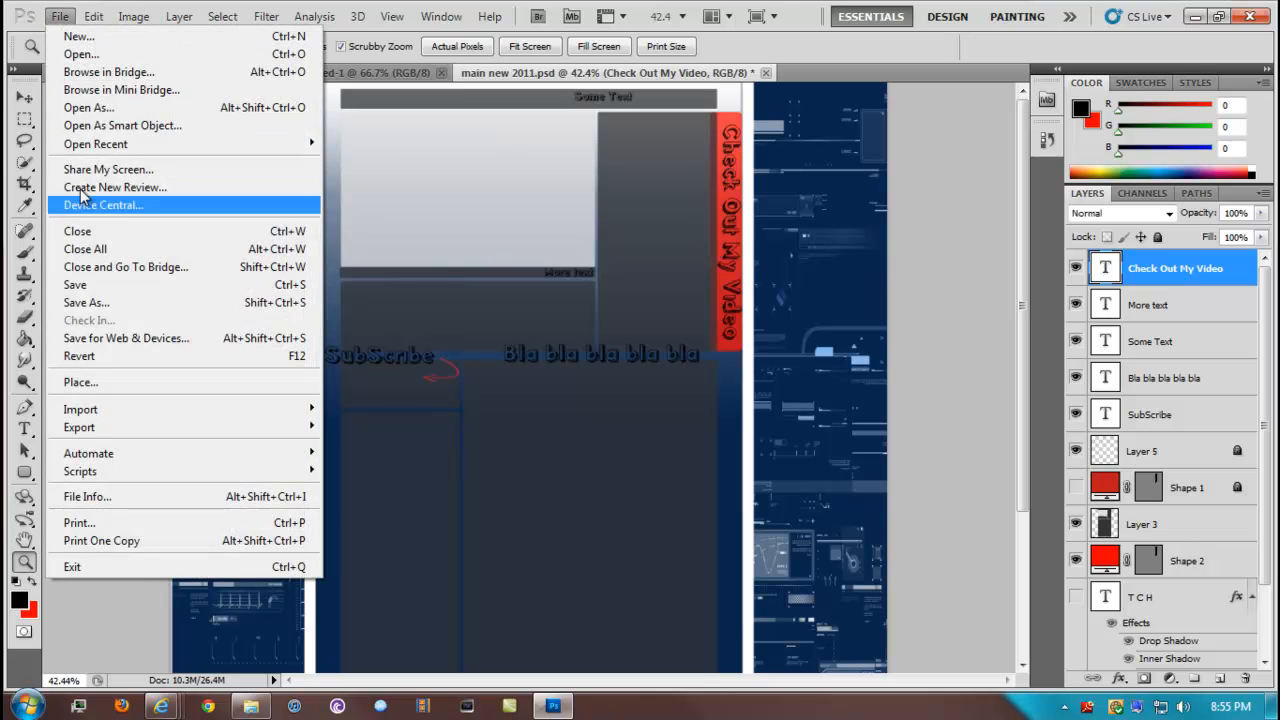
left_click(80, 302)
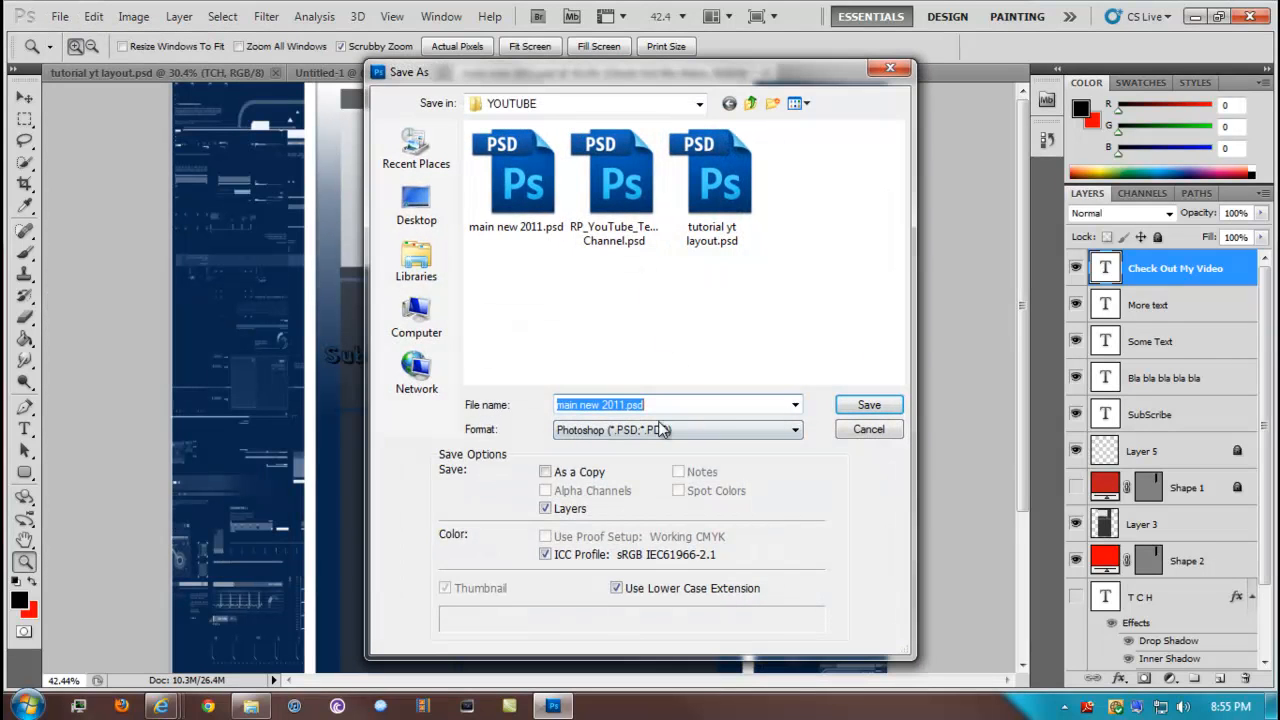
left_click(624, 405)
left_click_drag(624, 405, 492, 415)
key("BackSpace")
type("t")
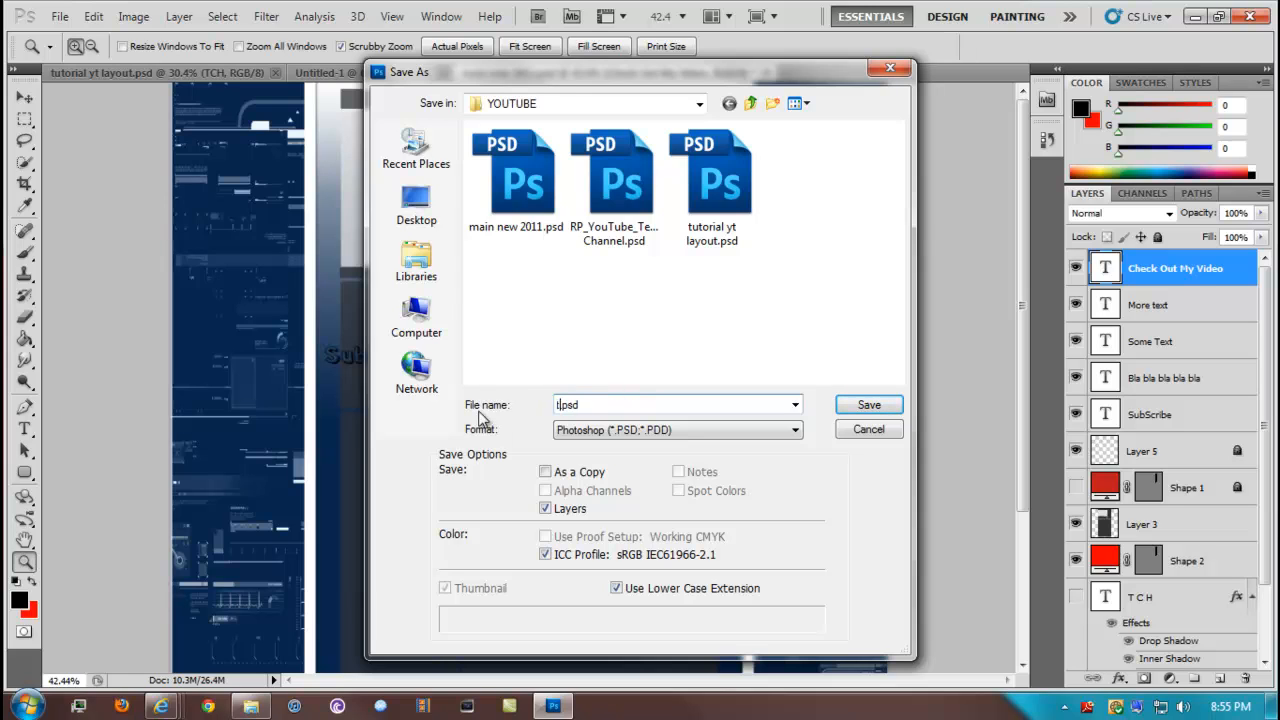
type("utori")
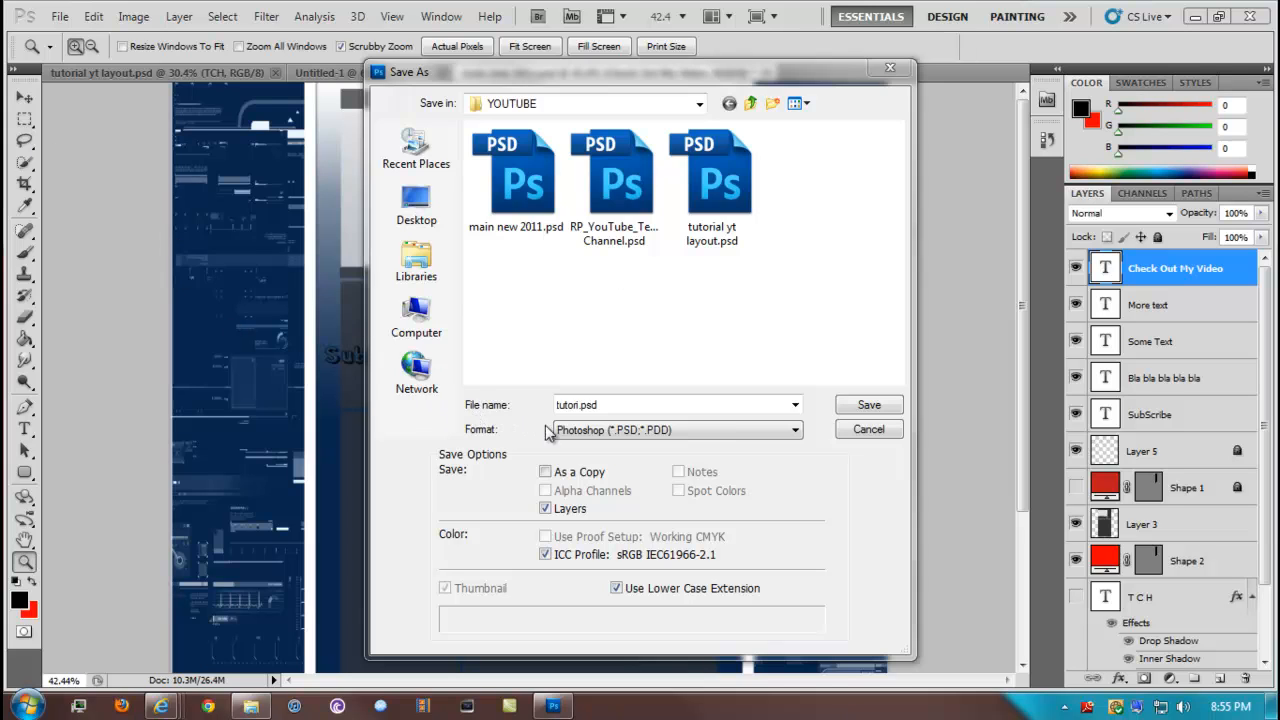
left_click(582, 401)
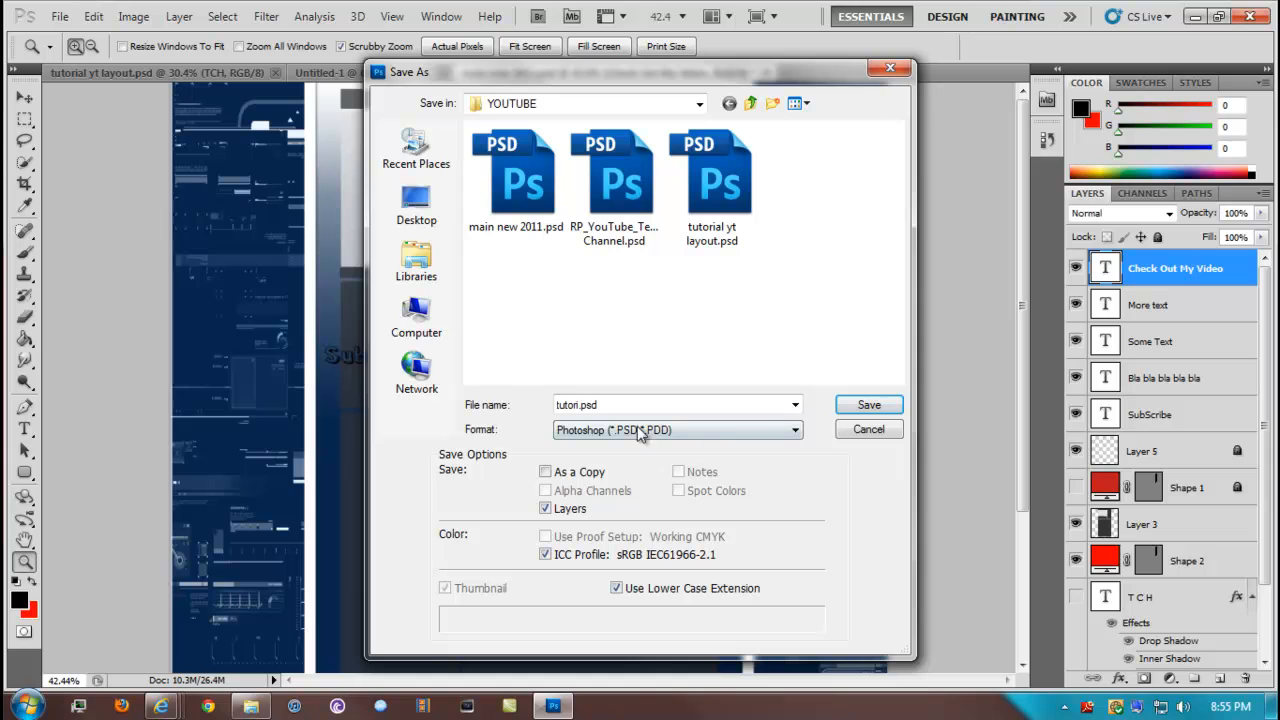
double_click(602, 405)
left_click(579, 400)
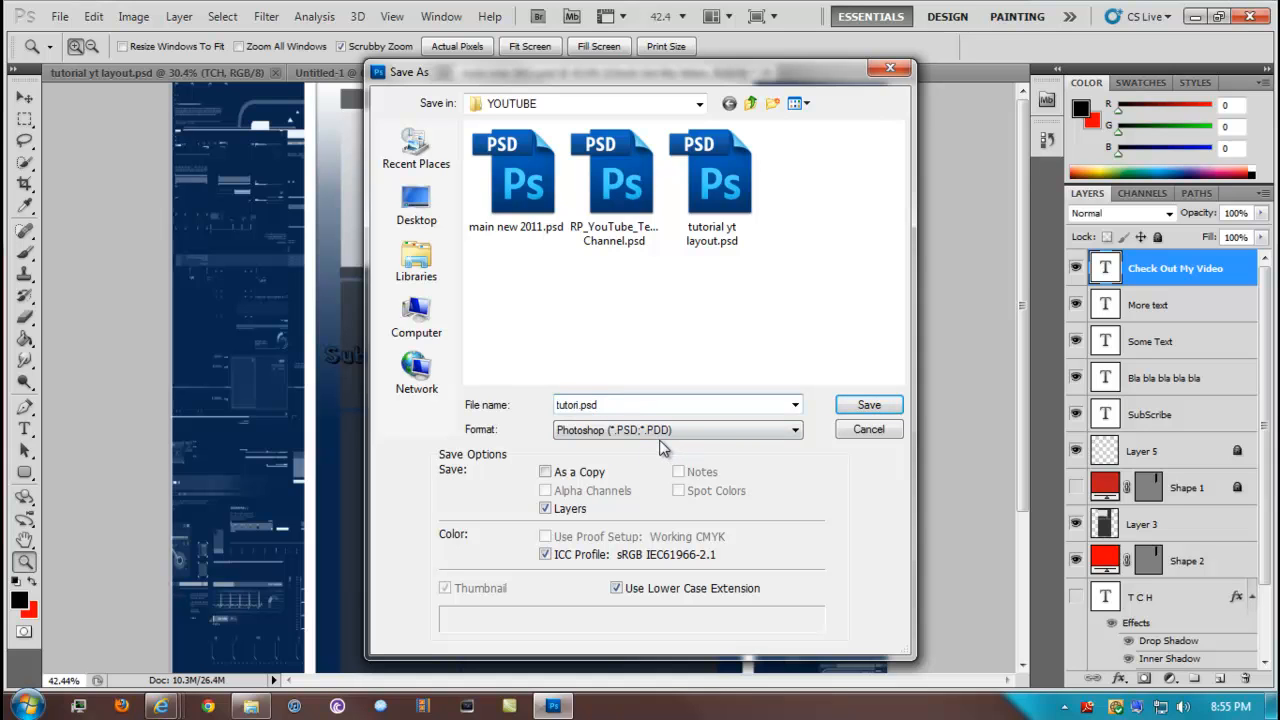
key("Return")
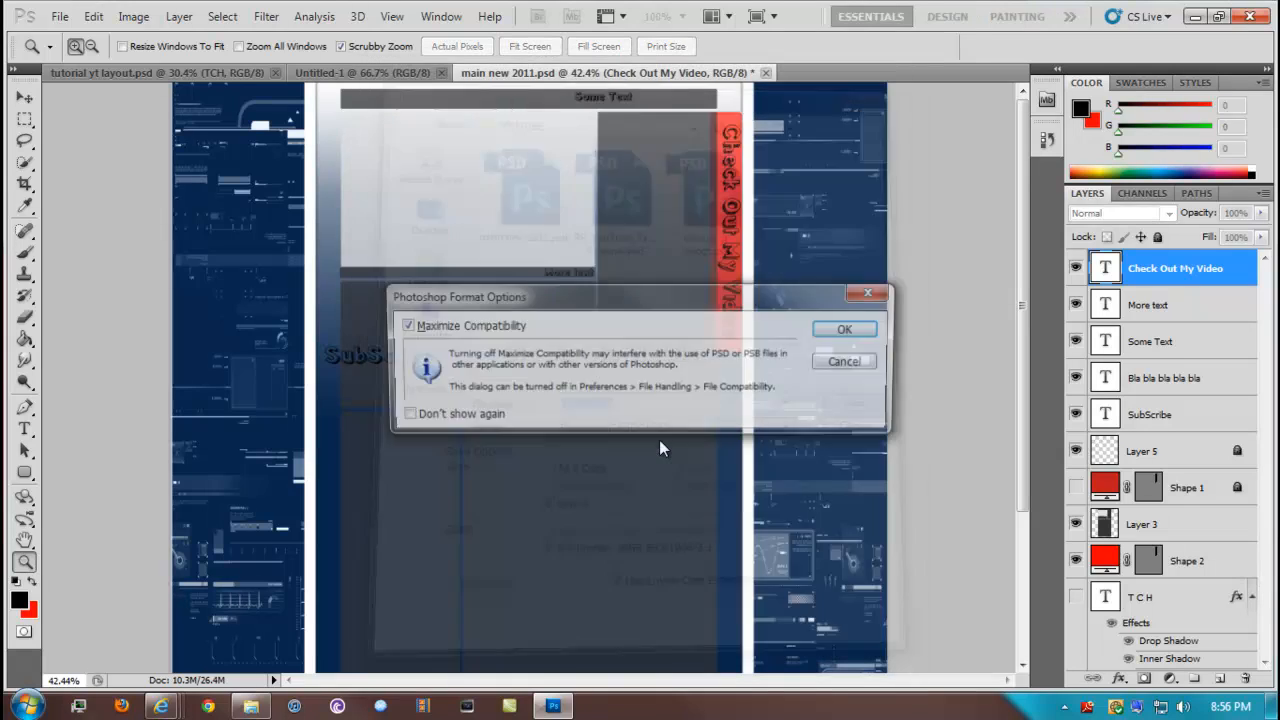
left_click(845, 330)
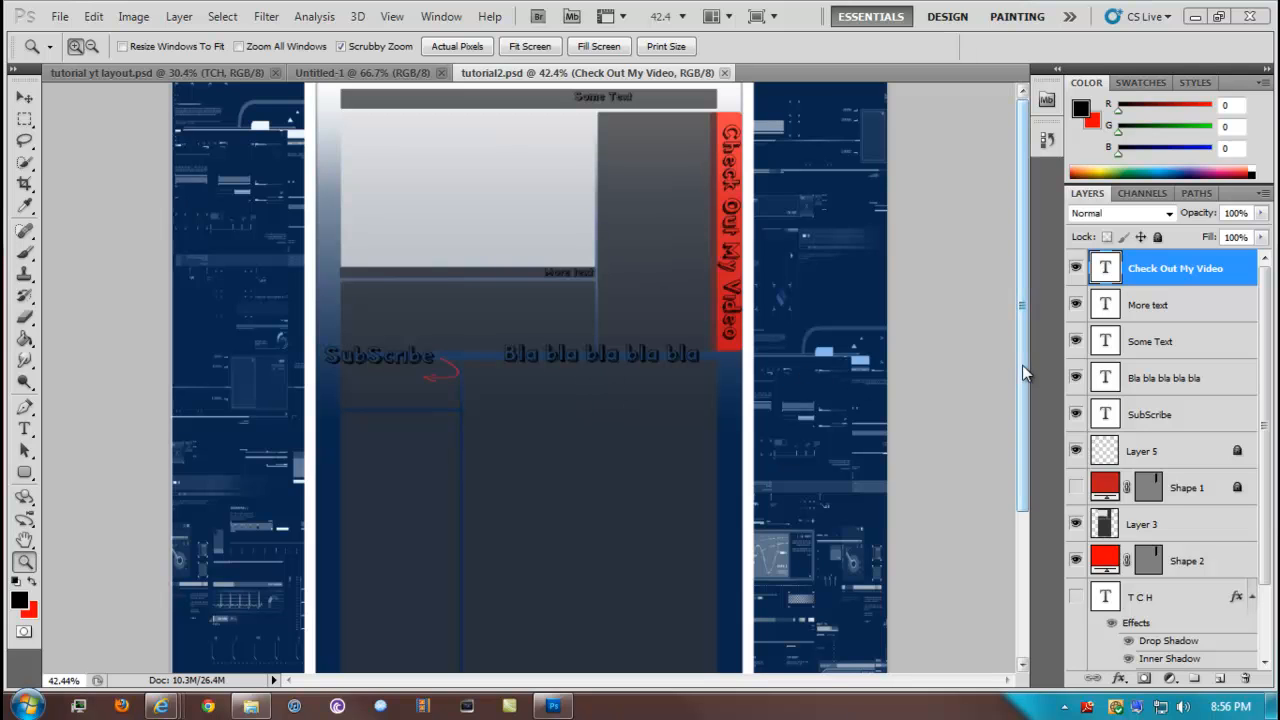
Step: Show the T C H text layer to preview its lettering over the lower content area, and hide it again
left_click_drag(1032, 503, 1035, 358)
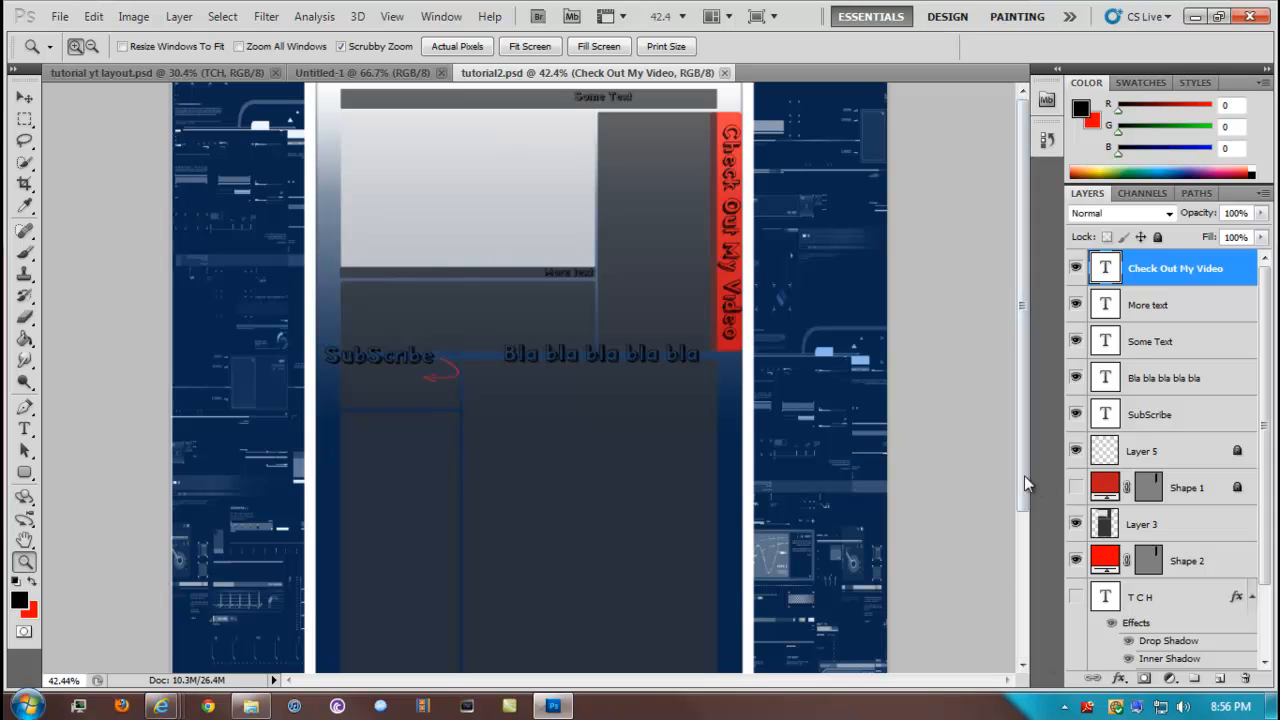
left_click_drag(1024, 483, 909, 386)
left_click(1076, 597)
scroll(811, 480, "down", 3)
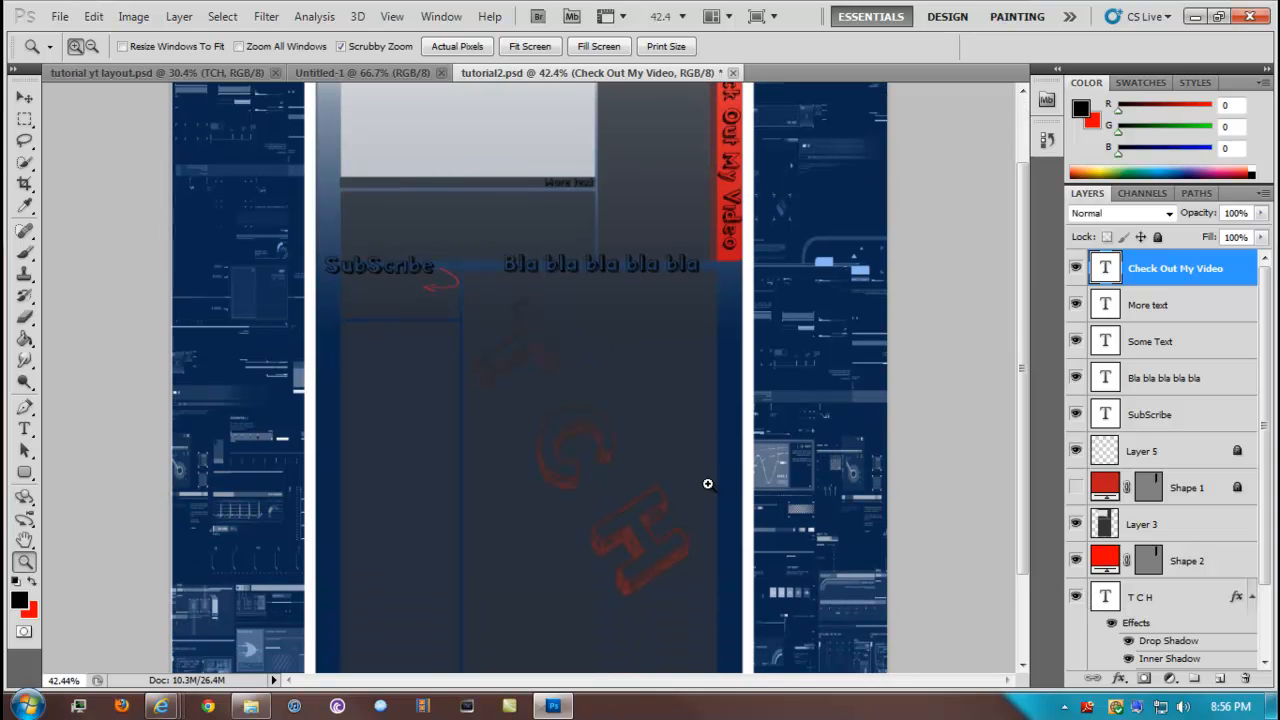
left_click(1076, 597)
scroll(785, 413, "up", 2)
scroll(785, 413, "up", 1)
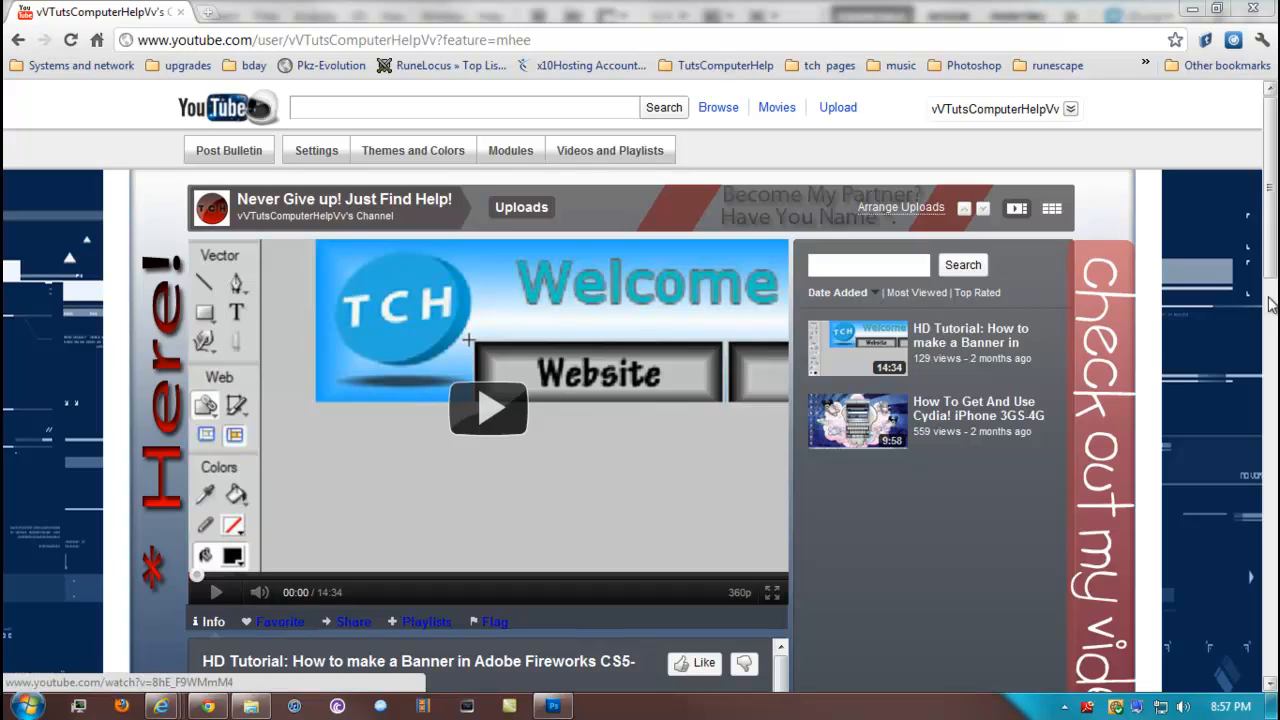
Step: Check the live channel page in Chrome, and briefly show the T C H text layer in Photoshop for comparison before hiding it
left_click_drag(1270, 305, 1270, 495)
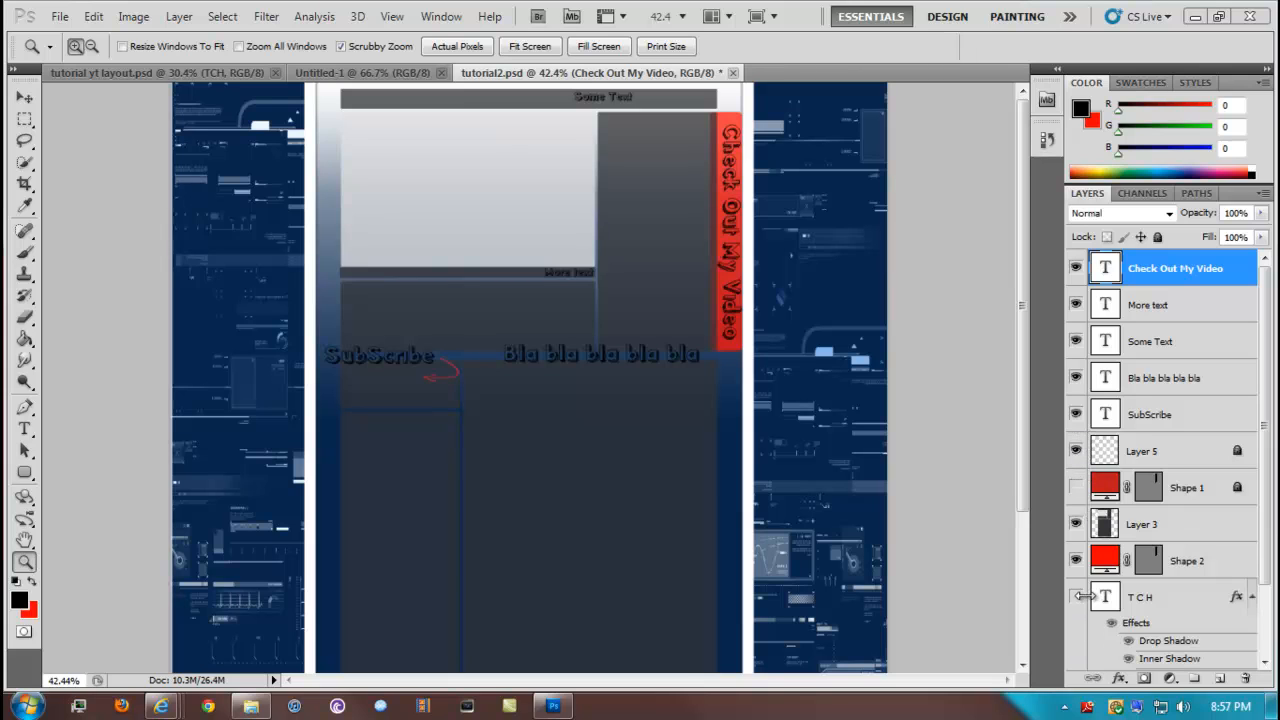
left_click(1077, 596)
scroll(619, 457, "down", 1)
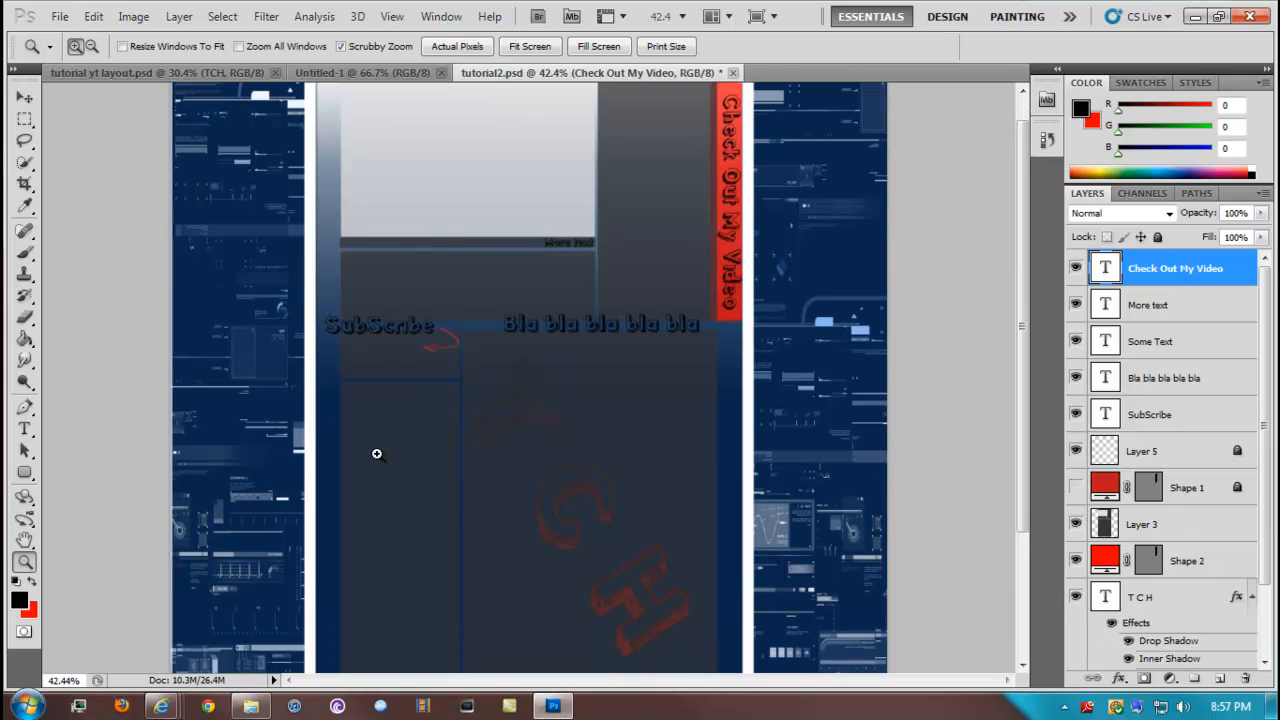
scroll(943, 209, "up", 1)
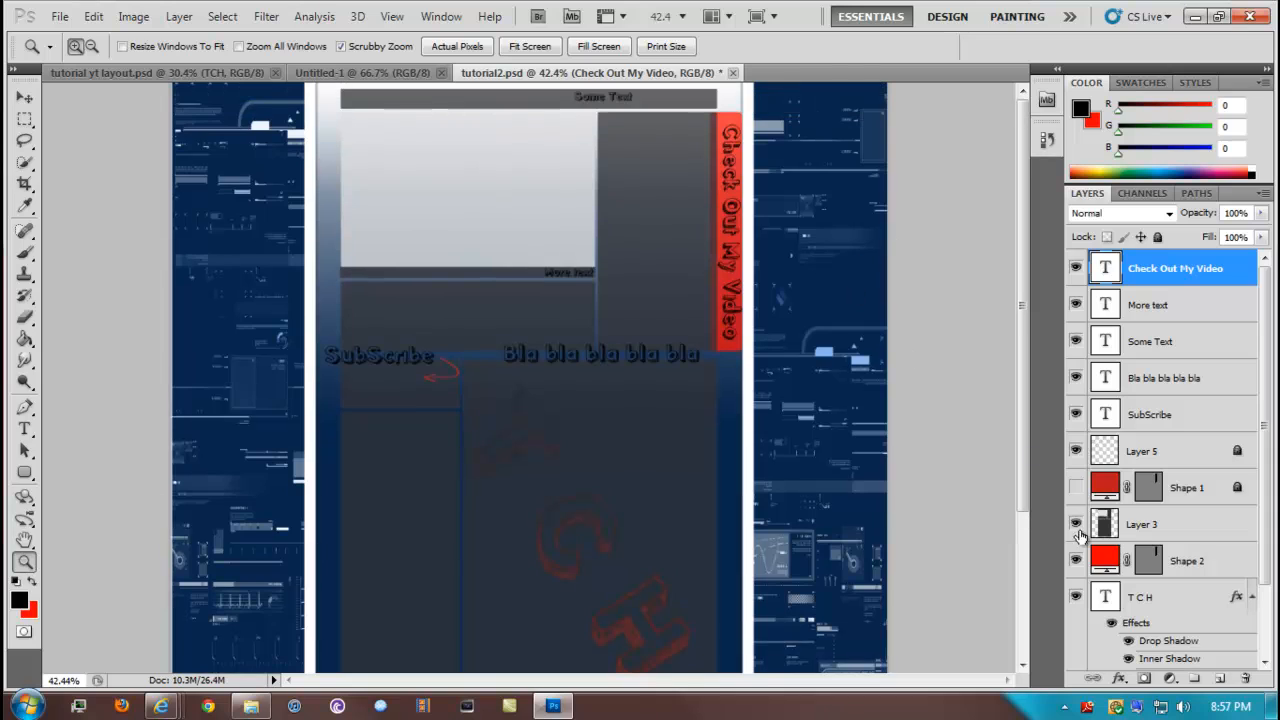
left_click(1077, 597)
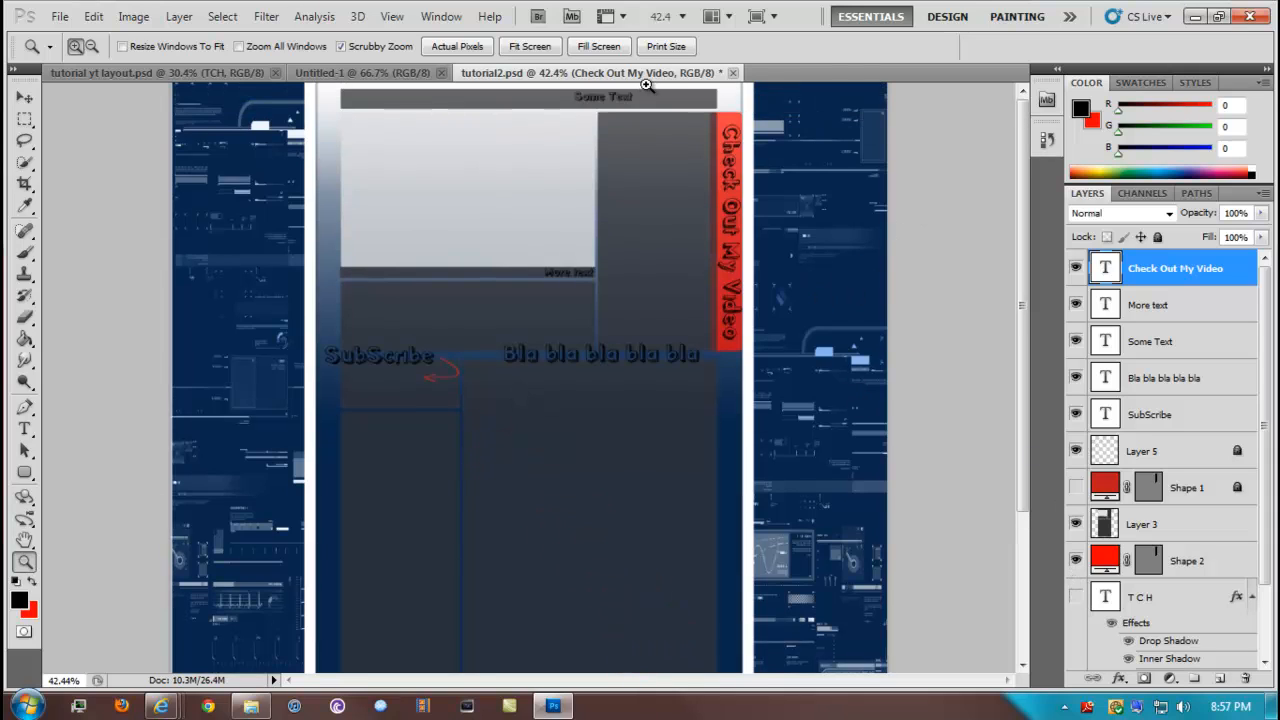